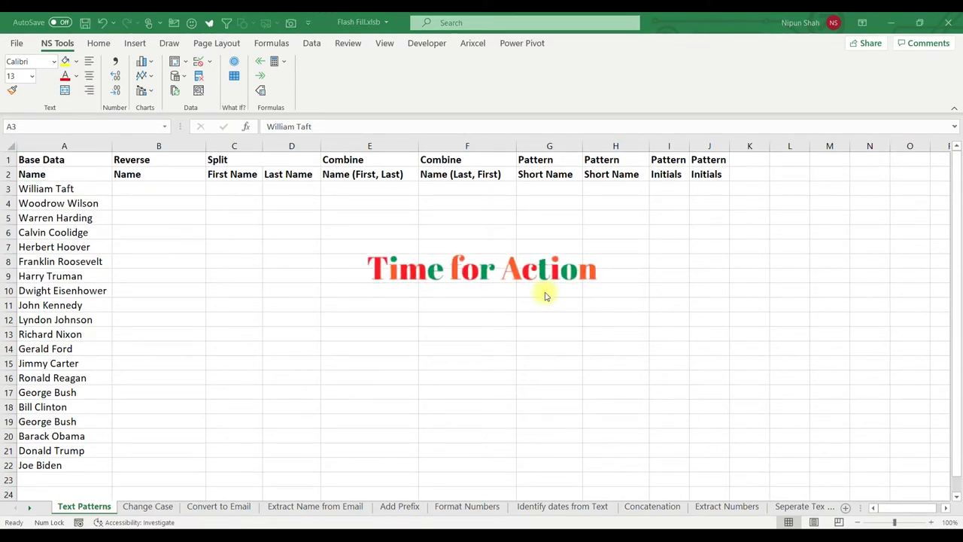
# Select the presidents' names in column A, from William Taft down to Joe Biden.
pyautogui.click(103, 190)
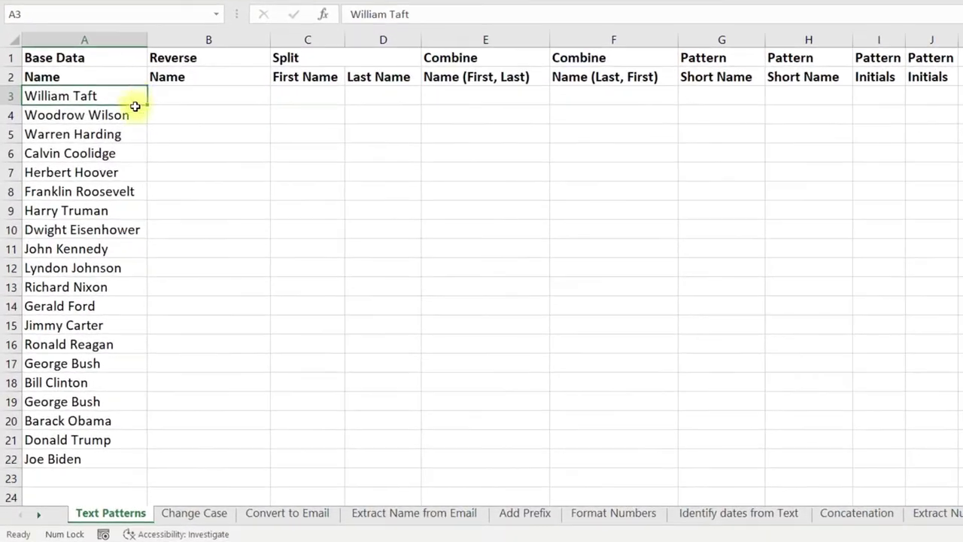
pyautogui.moveTo(101, 190); pyautogui.dragTo(92, 382)
pyautogui.moveTo(123, 348); pyautogui.dragTo(110, 458)
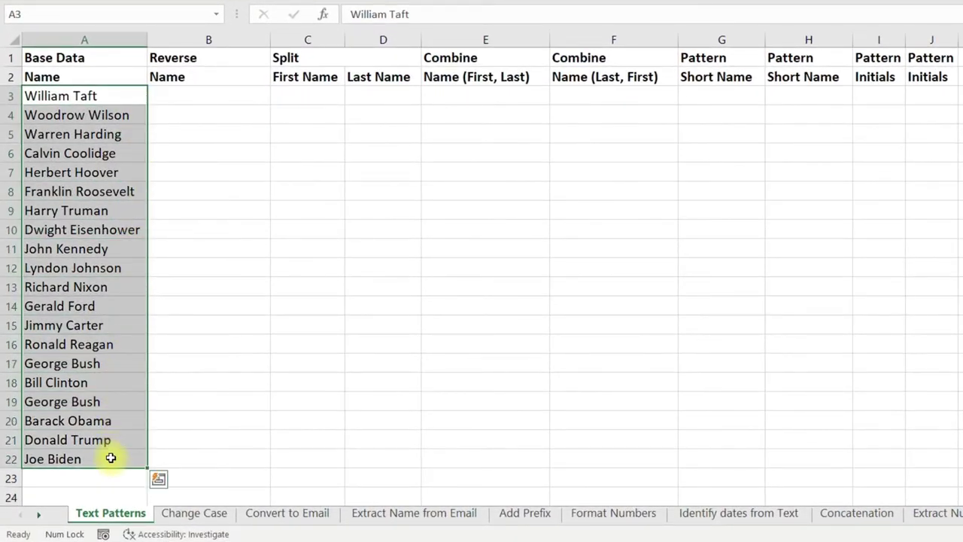
# Enter 'Taft William' in B3 and Flash Fill B3:B22 with surname-first names.
pyautogui.click(246, 94)
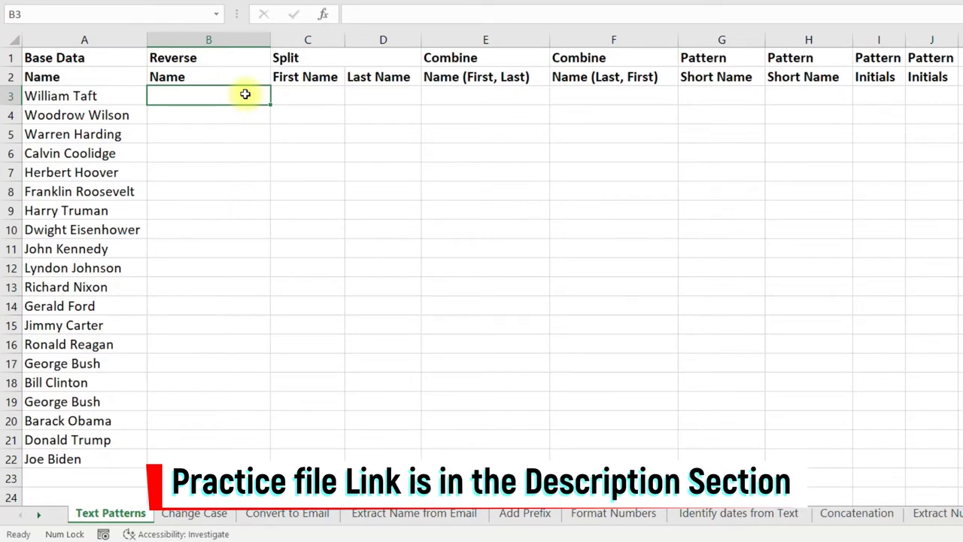
pyautogui.write('Taft')
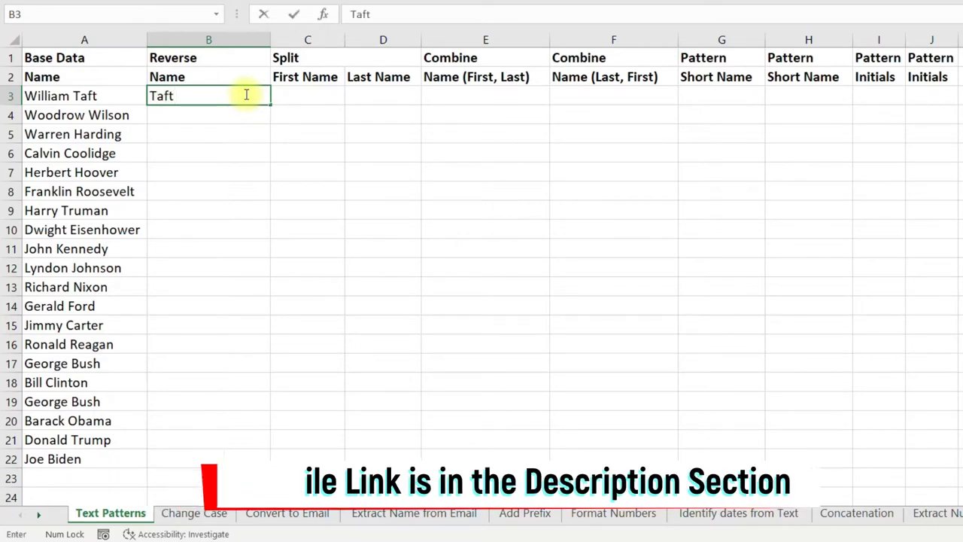
pyautogui.write(' William')
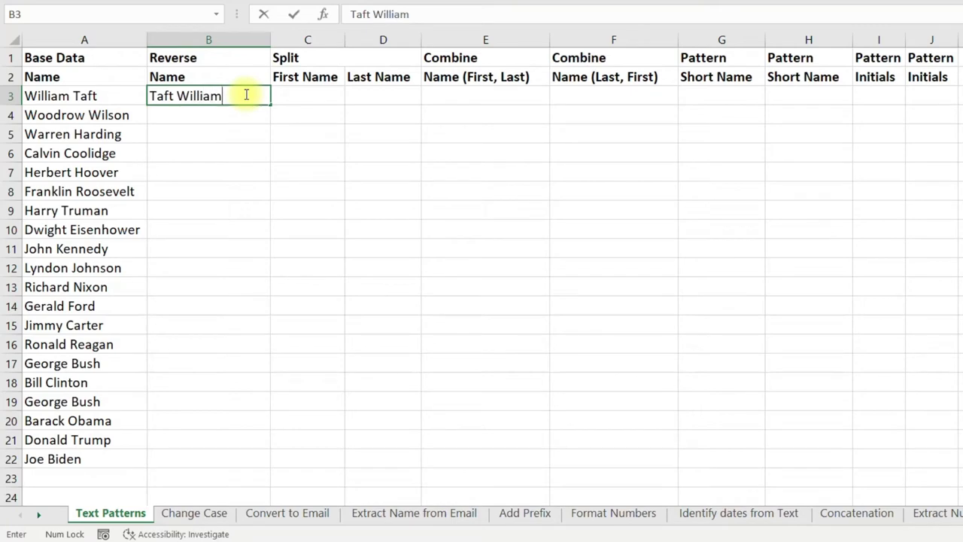
pyautogui.press('Return')
pyautogui.moveTo(245, 96); pyautogui.dragTo(174, 461)
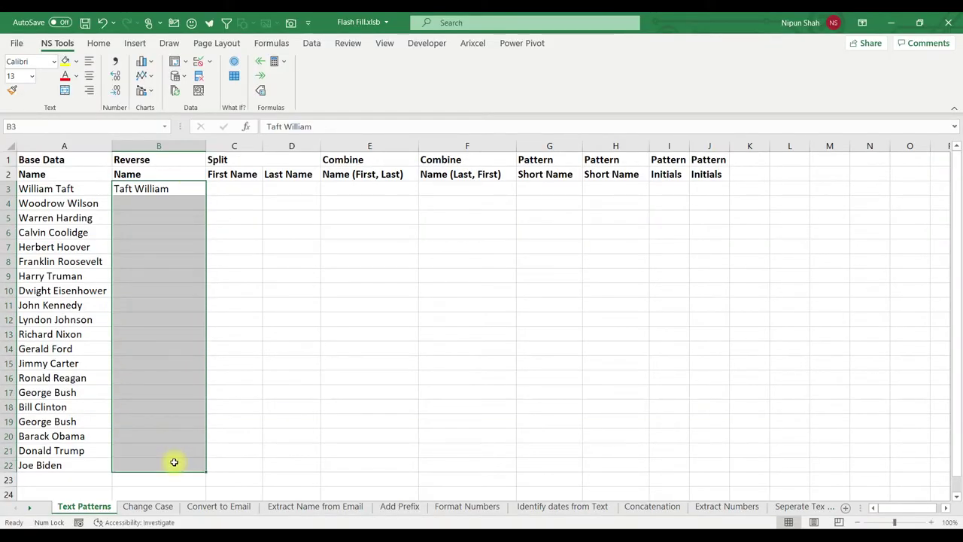
pyautogui.click(311, 43)
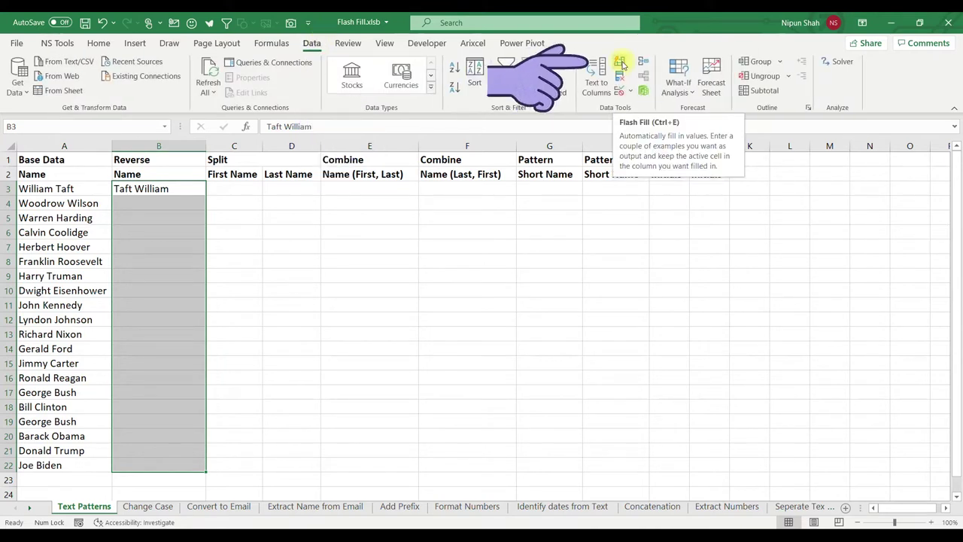
pyautogui.click(621, 65)
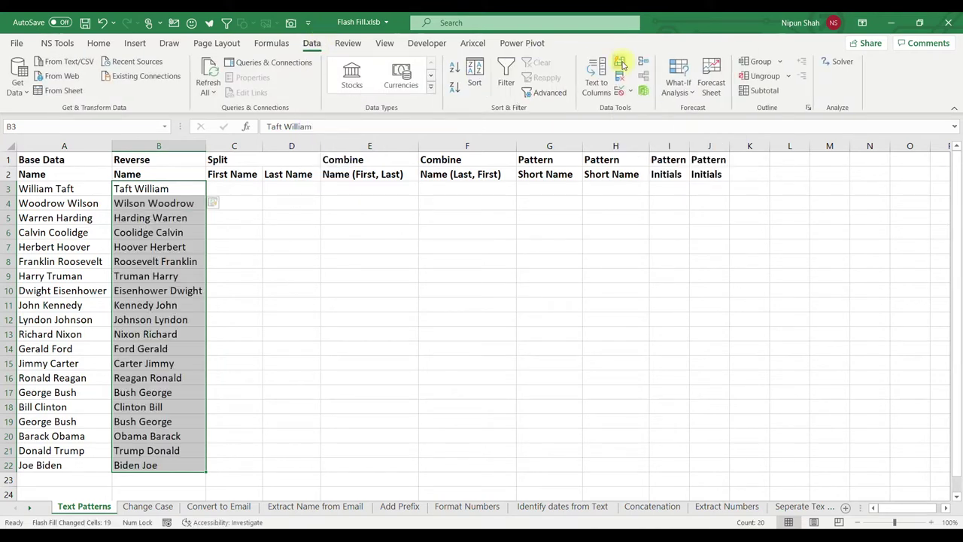
pyautogui.moveTo(253, 95); pyautogui.dragTo(251, 458)
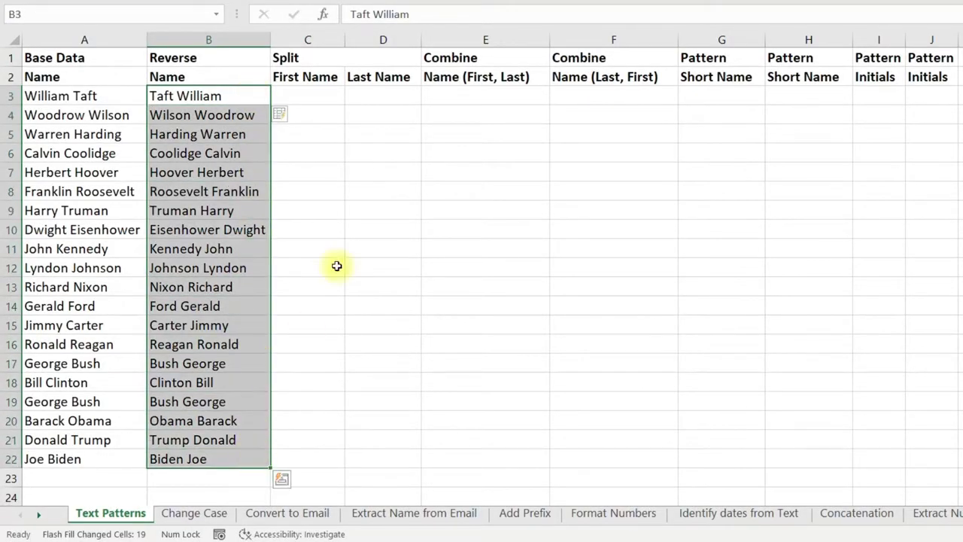
pyautogui.press('Right')
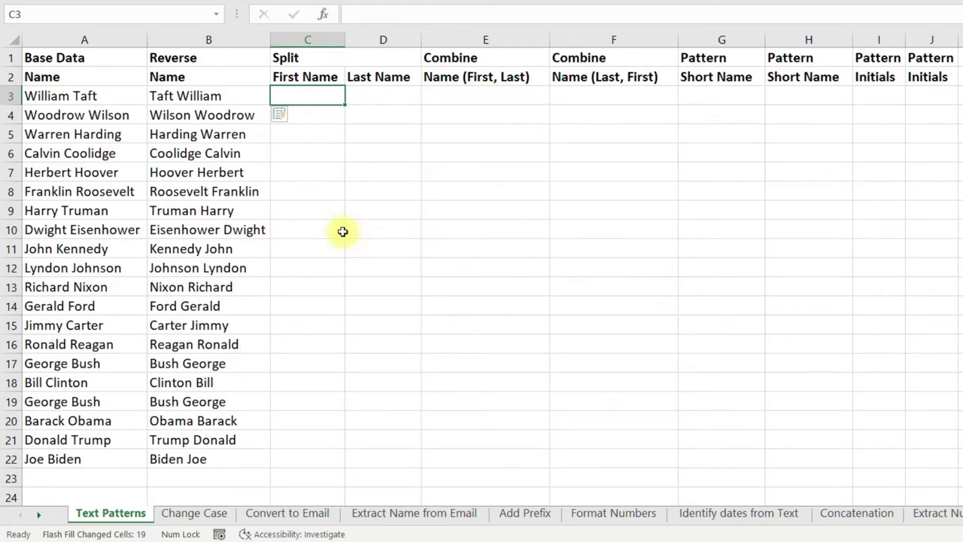
# Enter examples William in C3 and Taft in D3, then Flash Fill first names down column C.
pyautogui.write('William')
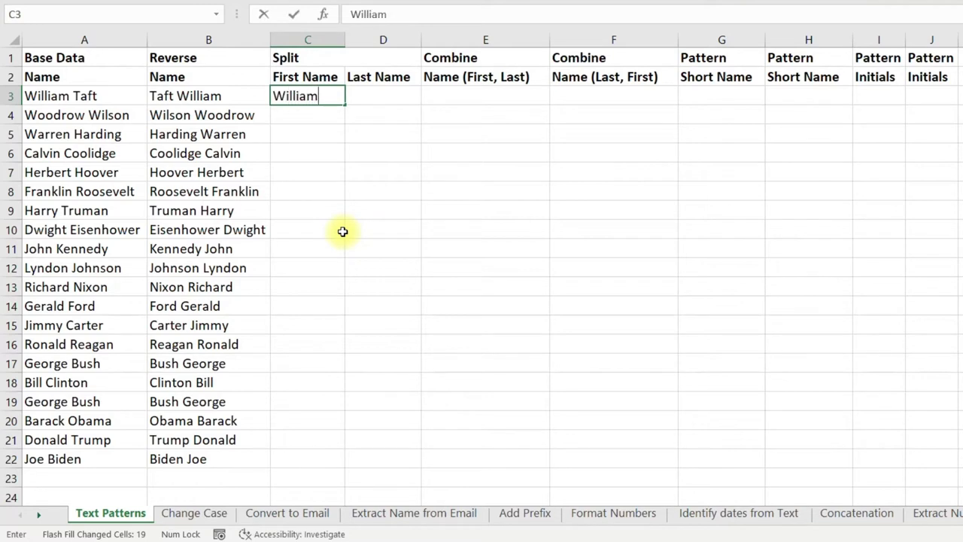
pyautogui.press('Tab')
pyautogui.write('Taft')
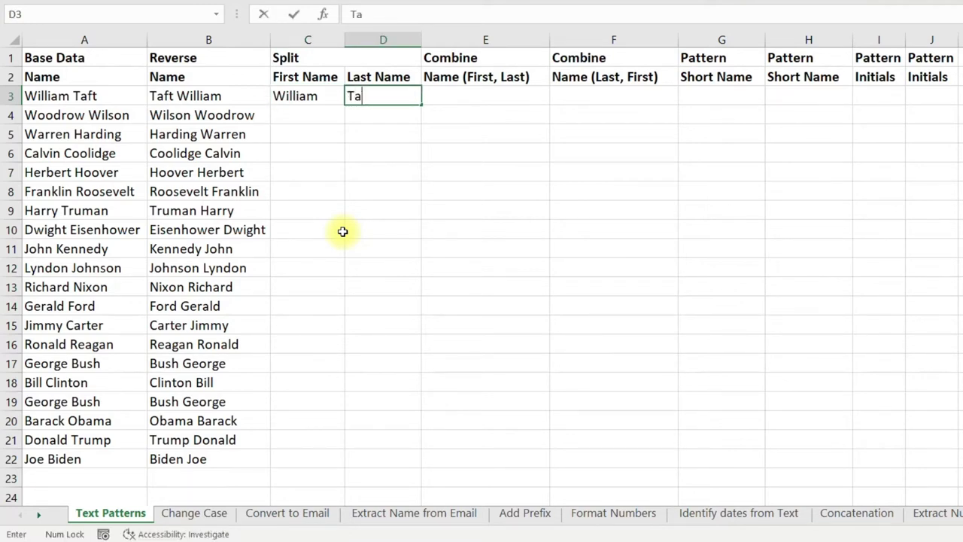
pyautogui.hotkey('shift', 'Tab')
pyautogui.hotkey('shift', 'Down')
pyautogui.hotkey('shift', 'Down')
pyautogui.hotkey('shift', 'Down')
pyautogui.hotkey('shift', 'Down')
pyautogui.hotkey('shift', 'Down')
pyautogui.hotkey('shift', 'Down')
pyautogui.hotkey('shift', 'Down')
pyautogui.hotkey('shift', 'Down')
pyautogui.hotkey('shift', 'Down')
pyautogui.hotkey('shift', 'Down')
pyautogui.hotkey('shift', 'Down')
pyautogui.hotkey('shift', 'Down')
pyautogui.hotkey('shift', 'Down')
pyautogui.hotkey('shift', 'Down')
pyautogui.hotkey('shift', 'Down')
pyautogui.hotkey('shift', 'Down')
pyautogui.hotkey('shift', 'Down')
pyautogui.hotkey('shift', 'Down')
pyautogui.hotkey('shift', 'Down')
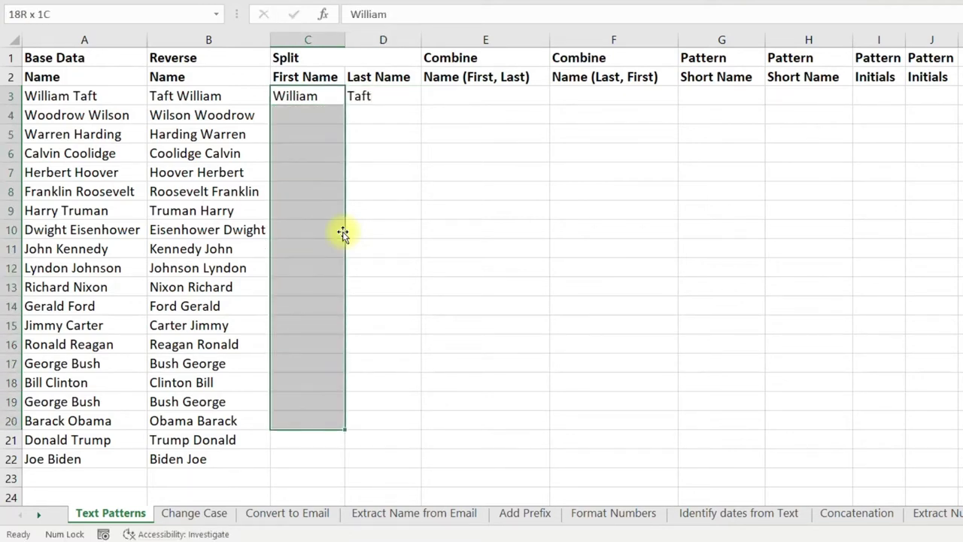
pyautogui.hotkey('ctrl', 'e')
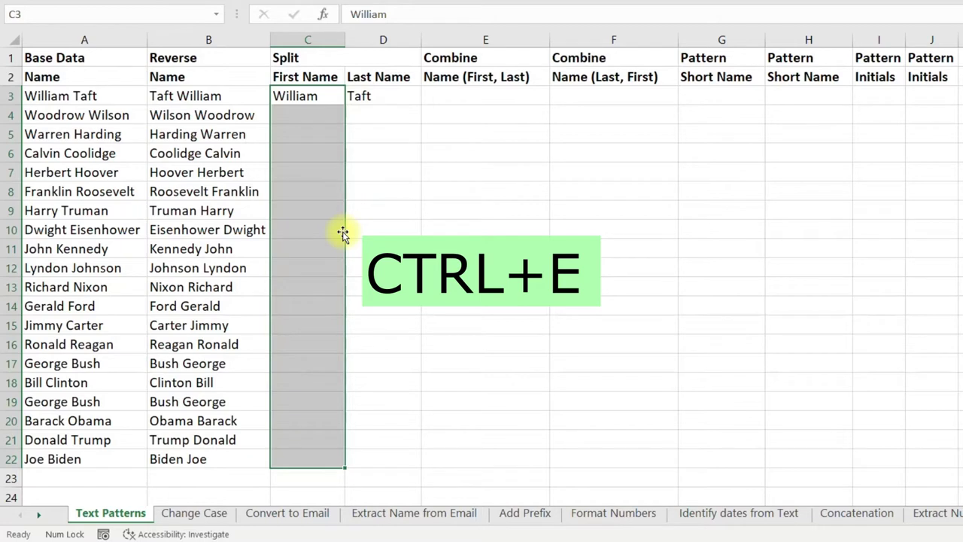
pyautogui.hotkey('ctrl', 'e')
# Flash Fill the Last Name column D3:D22 from the Taft example.
pyautogui.press('Right')
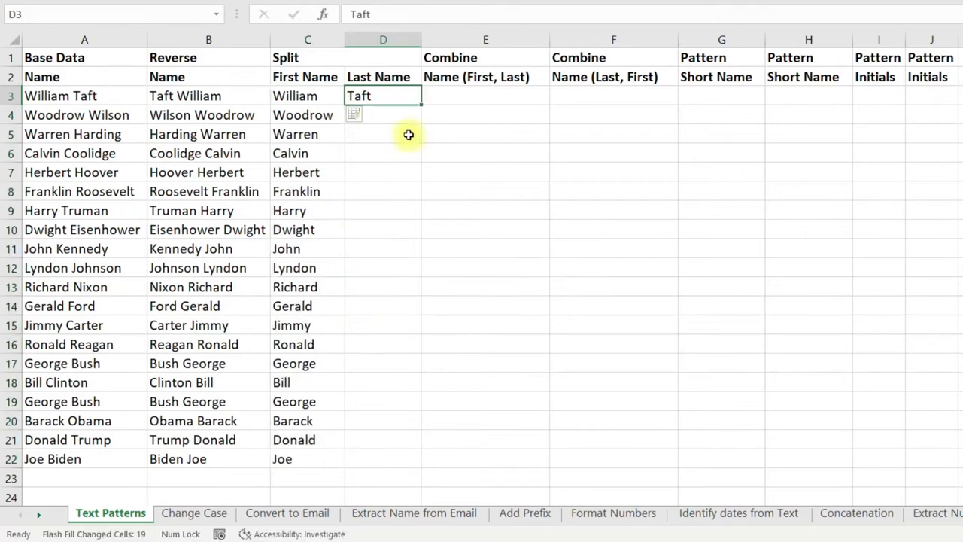
pyautogui.moveTo(406, 95); pyautogui.dragTo(383, 454)
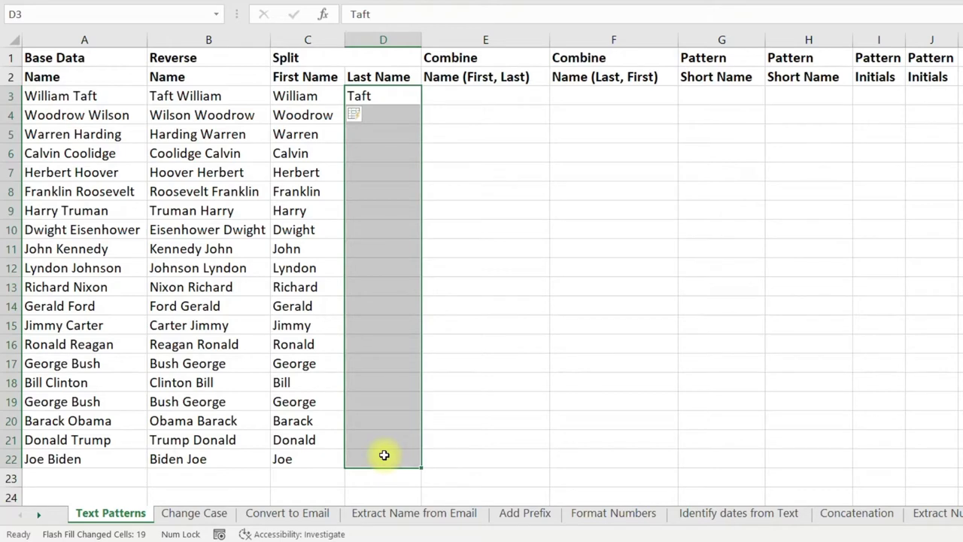
pyautogui.hotkey('ctrl', 'e')
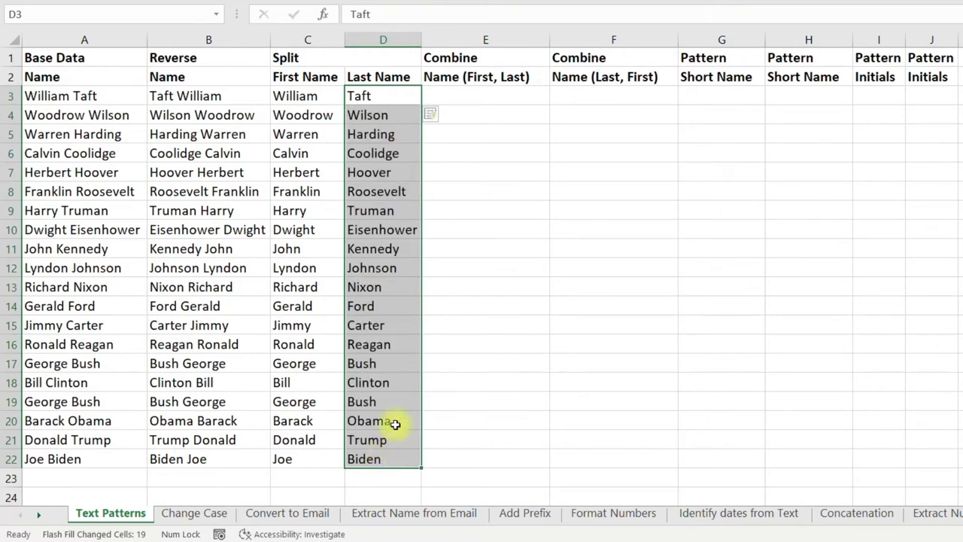
pyautogui.click(394, 99)
pyautogui.click(481, 95)
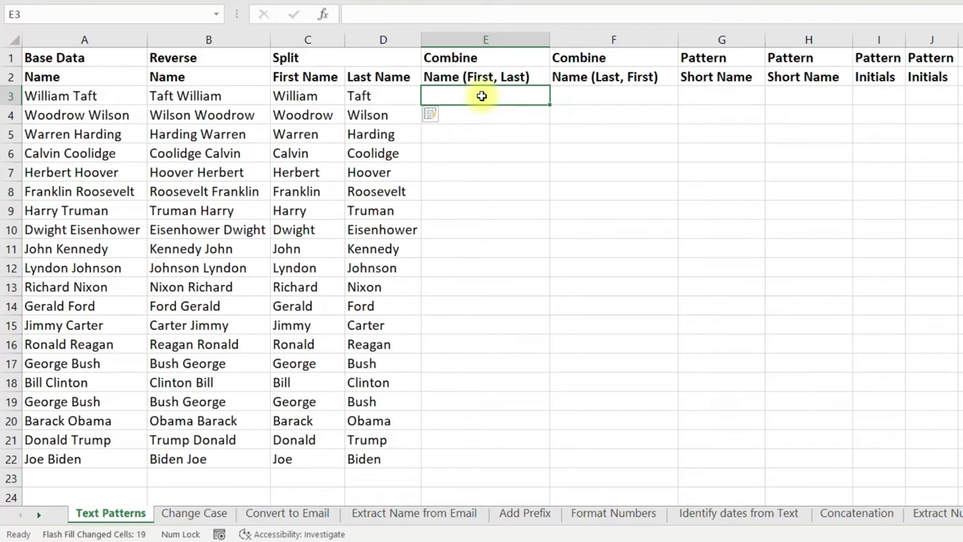
# Enter 'William Taft' in E3 and Flash Fill first-last full names down E3:E22.
pyautogui.write('William Taft')
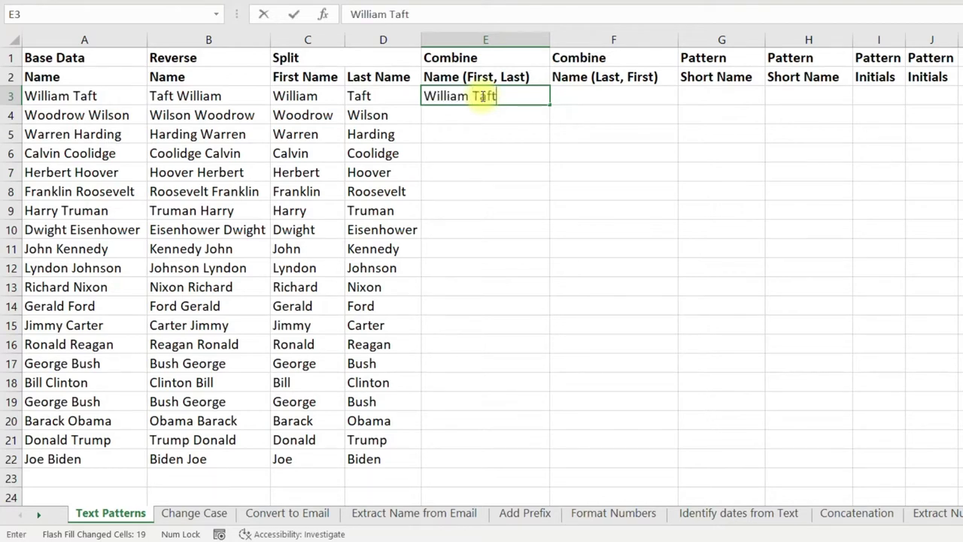
pyautogui.press('Return')
pyautogui.press('Left')
pyautogui.hotkey('ctrl', 'Down')
pyautogui.press('Right')
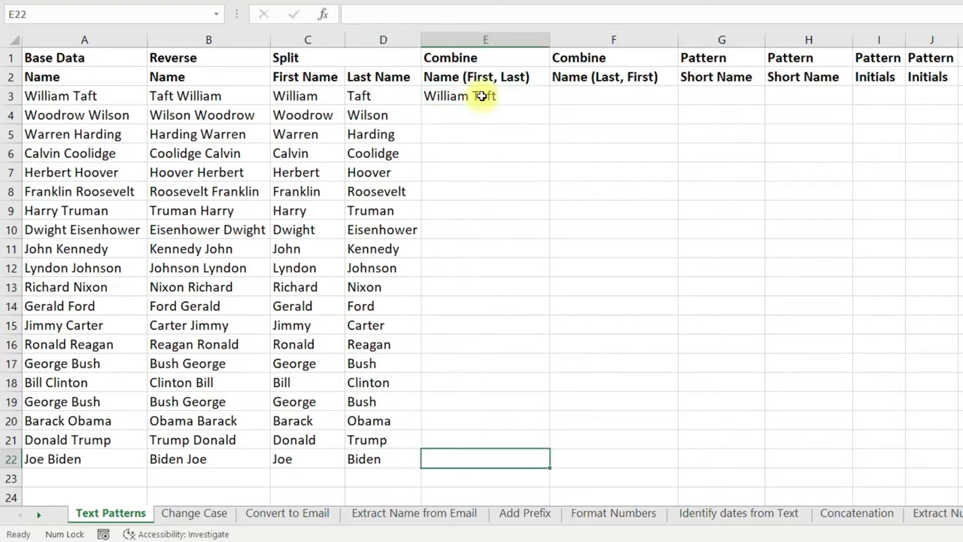
pyautogui.hotkey('ctrl', 'shift', 'Up')
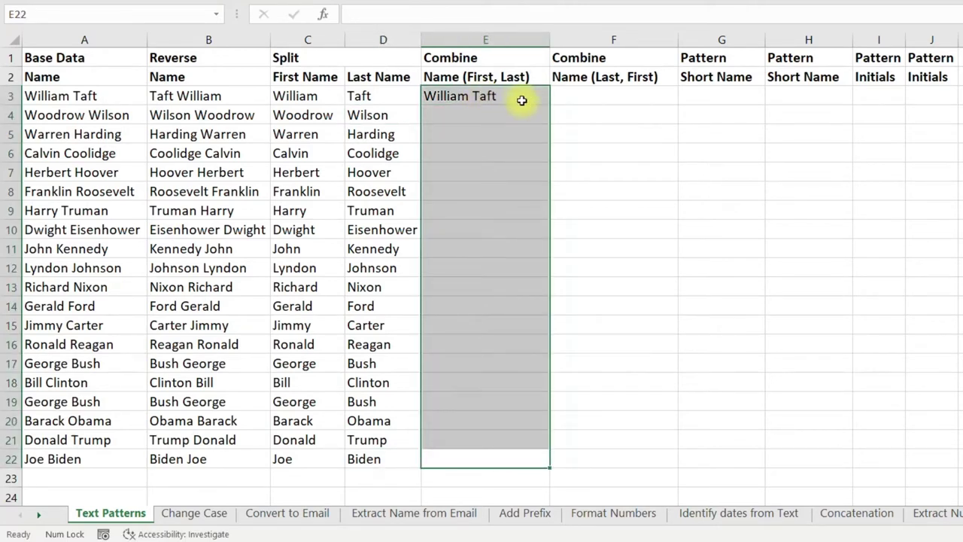
pyautogui.hotkey('ctrl', 'e')
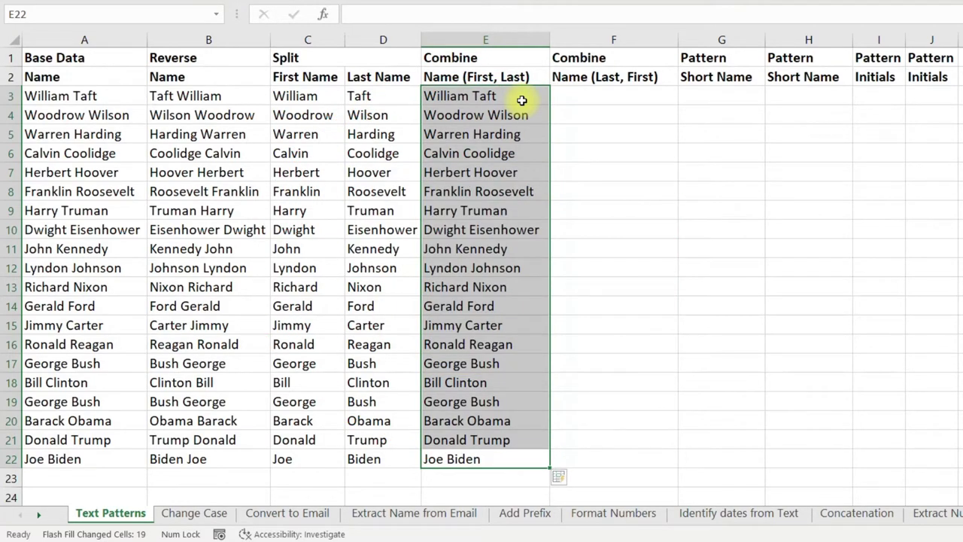
# Enter 'Taft William' in F3 and Flash Fill last-first full names down F3:F22.
pyautogui.press('Right')
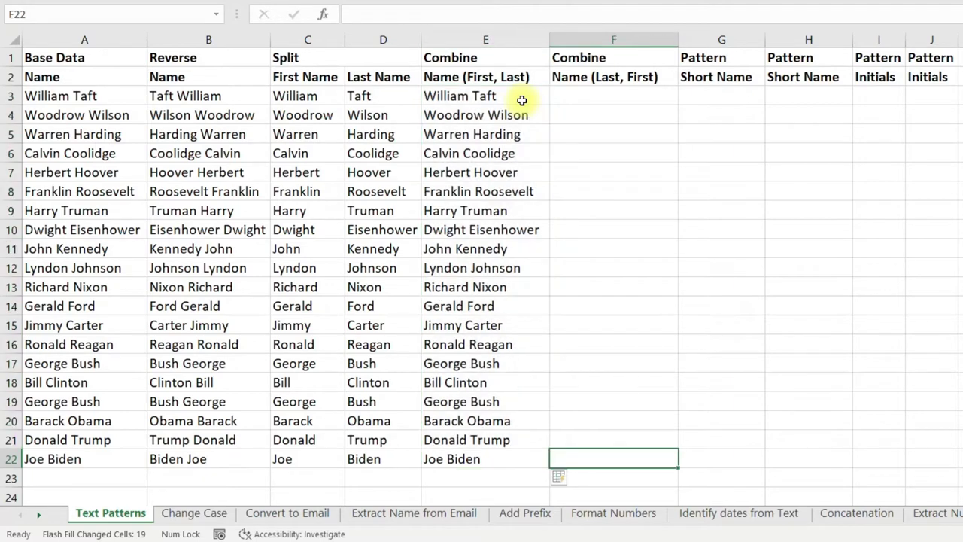
pyautogui.hotkey('ctrl', 'Up')
pyautogui.press('Down')
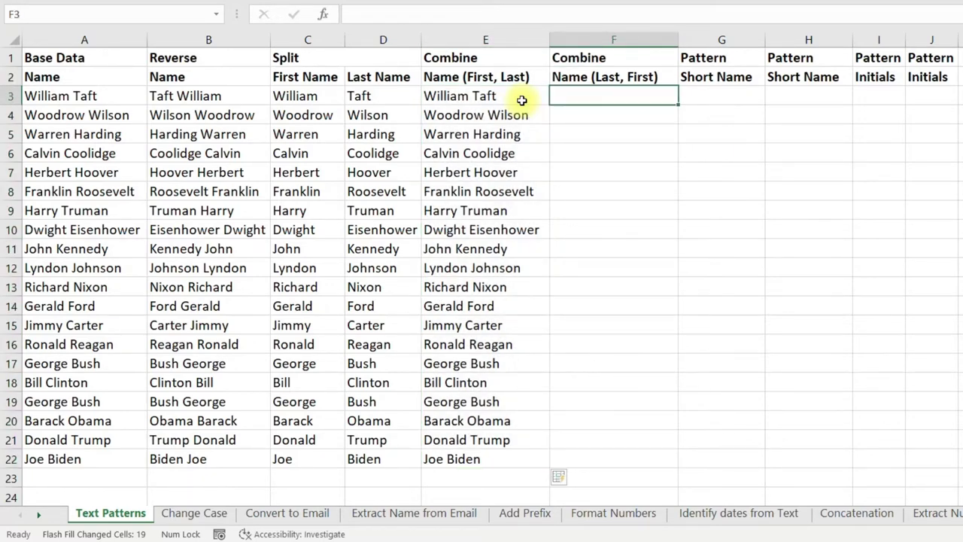
pyautogui.write('Taft ')
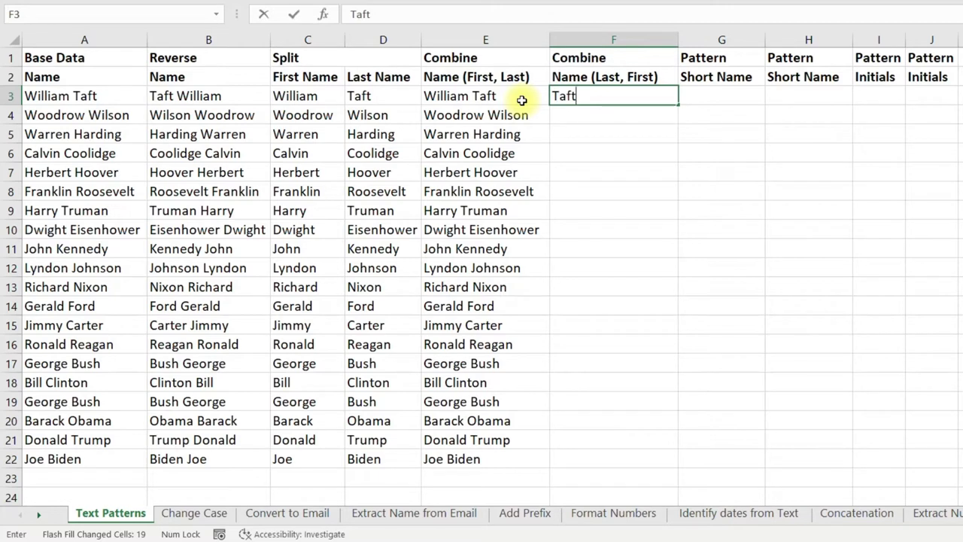
pyautogui.write('William')
pyautogui.press('Left')
pyautogui.hotkey('ctrl', 'Down')
pyautogui.press('Right')
pyautogui.hotkey('ctrl', 'shift', 'Up')
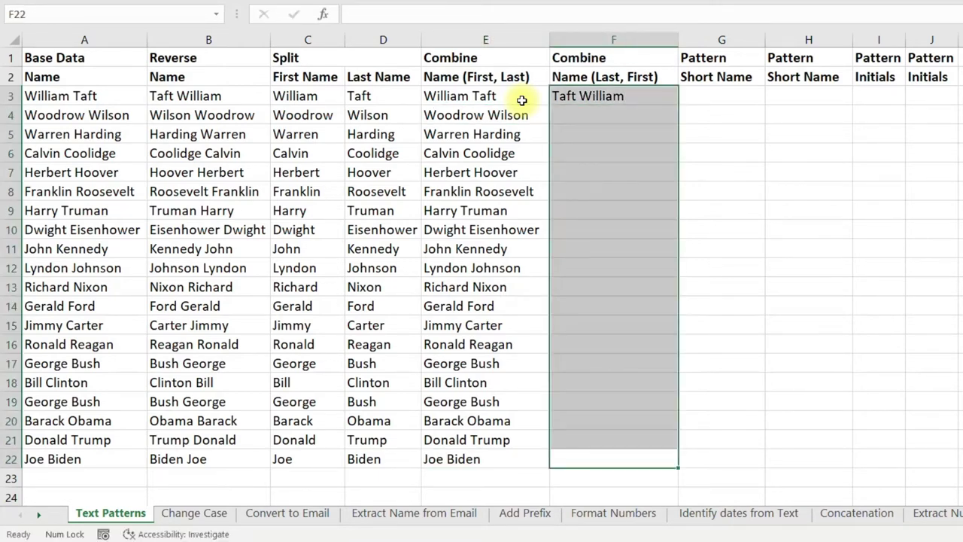
pyautogui.hotkey('ctrl', 'e')
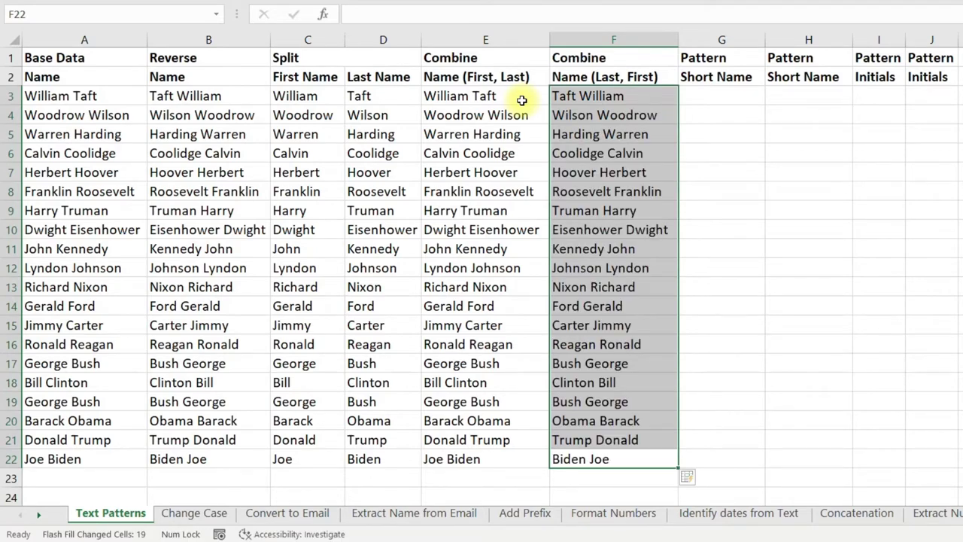
pyautogui.hotkey('ctrl', 'Up')
pyautogui.press('Right')
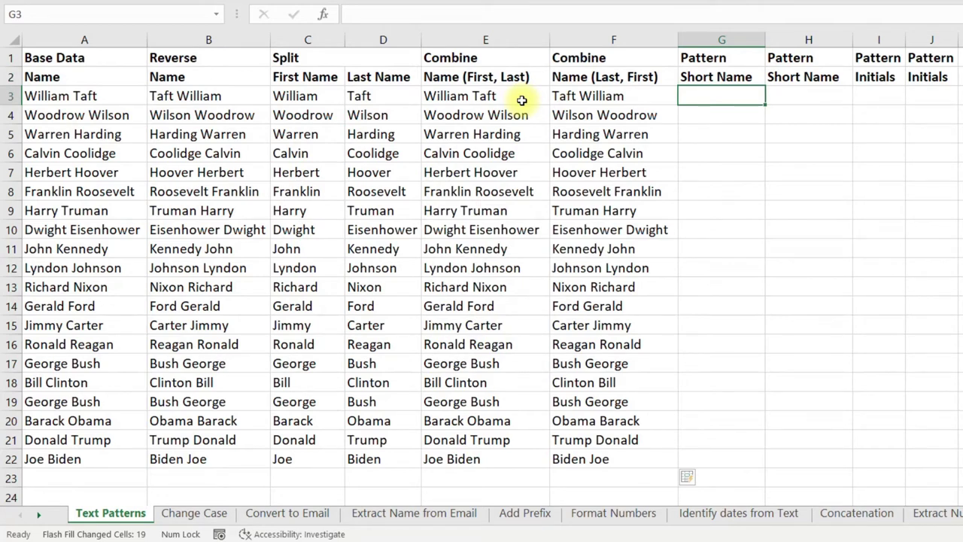
# Enter 'W. Taft' in G3 and Flash Fill initial-plus-surname short names down G3:G22.
pyautogui.write('W. ')
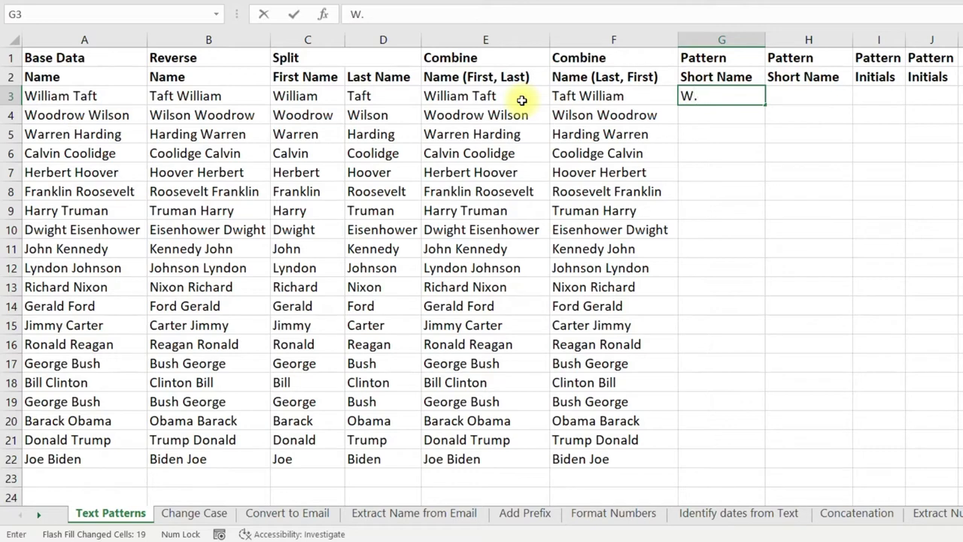
pyautogui.write('Taft')
pyautogui.press('Left')
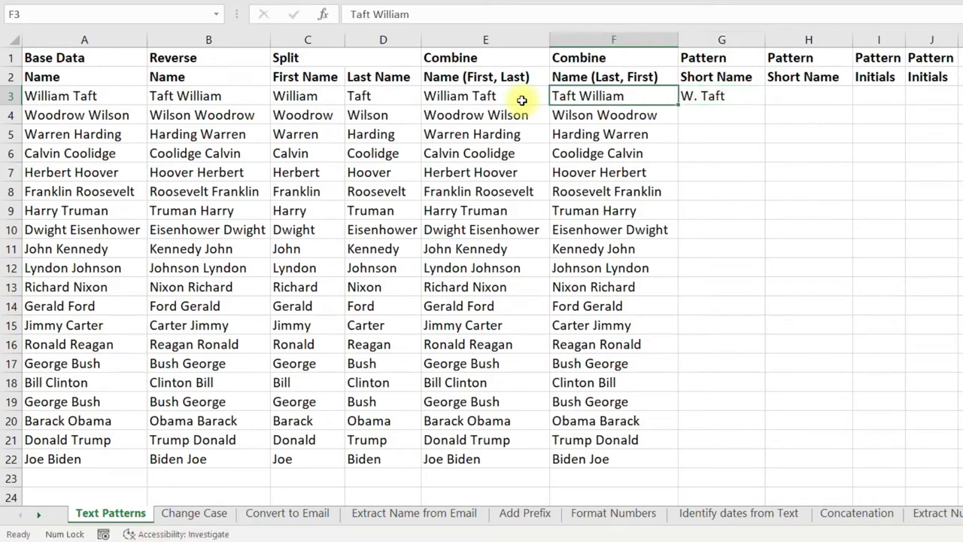
pyautogui.hotkey('ctrl', 'Down')
pyautogui.press('Right')
pyautogui.hotkey('ctrl', 'shift', 'Up')
pyautogui.hotkey('ctrl', 'e')
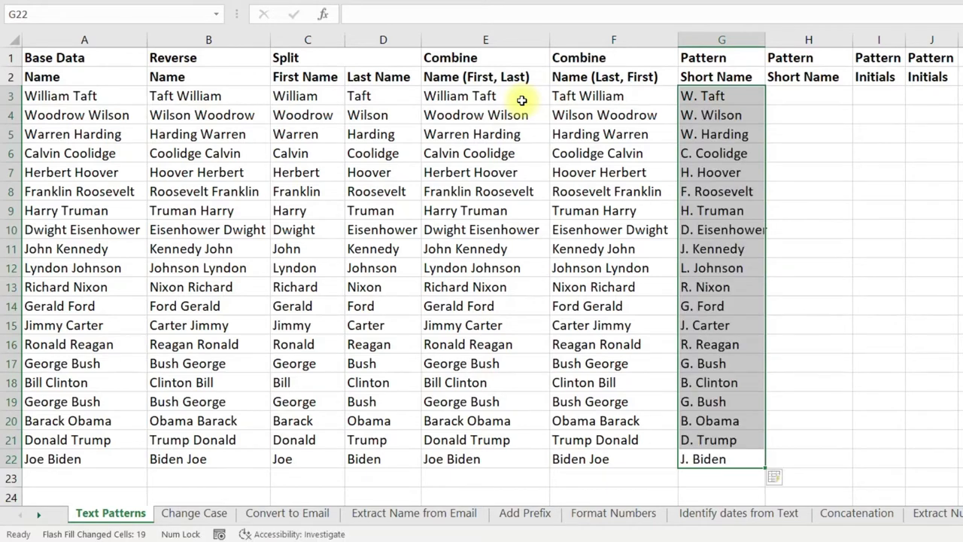
# Enter 'William T.' in H3 and Flash Fill first-name-plus-initial short names down H3:H22.
pyautogui.press('Right')
pyautogui.hotkey('ctrl', 'Up')
pyautogui.press('Down')
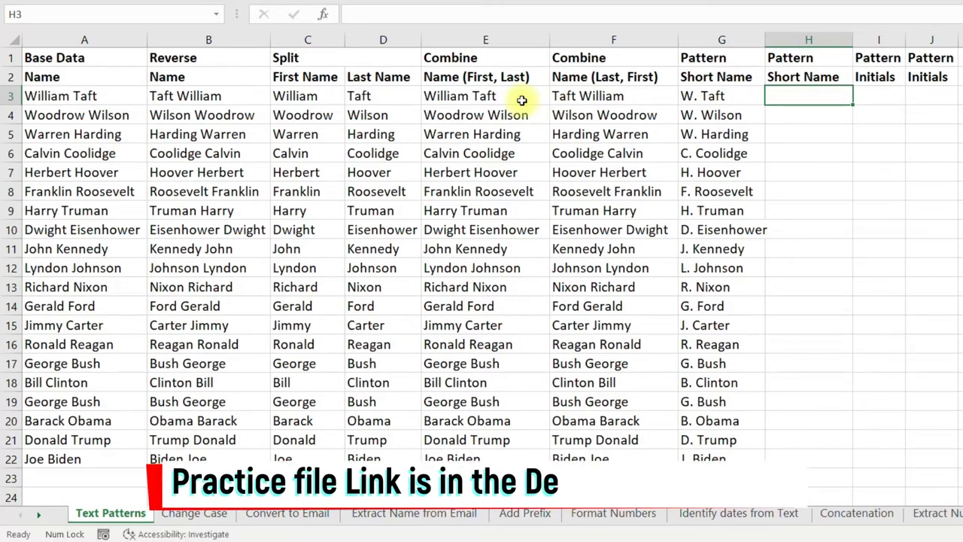
pyautogui.write('William ')
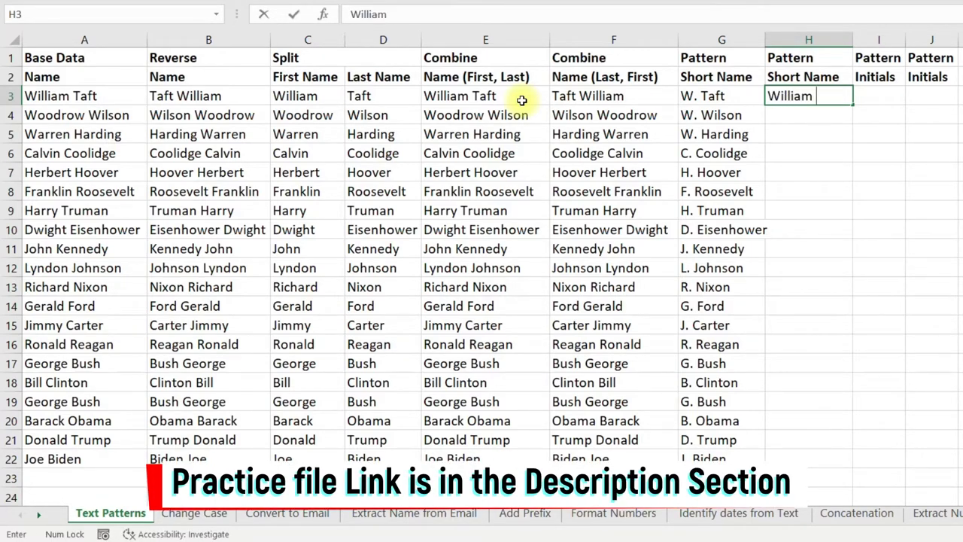
pyautogui.write('T.')
pyautogui.press('Return')
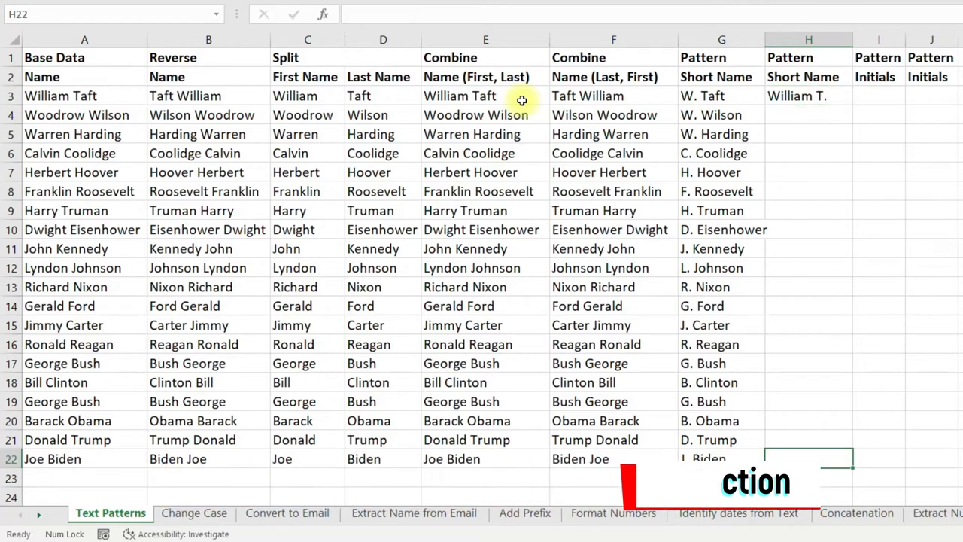
pyautogui.hotkey('ctrl', 'shift', 'Up')
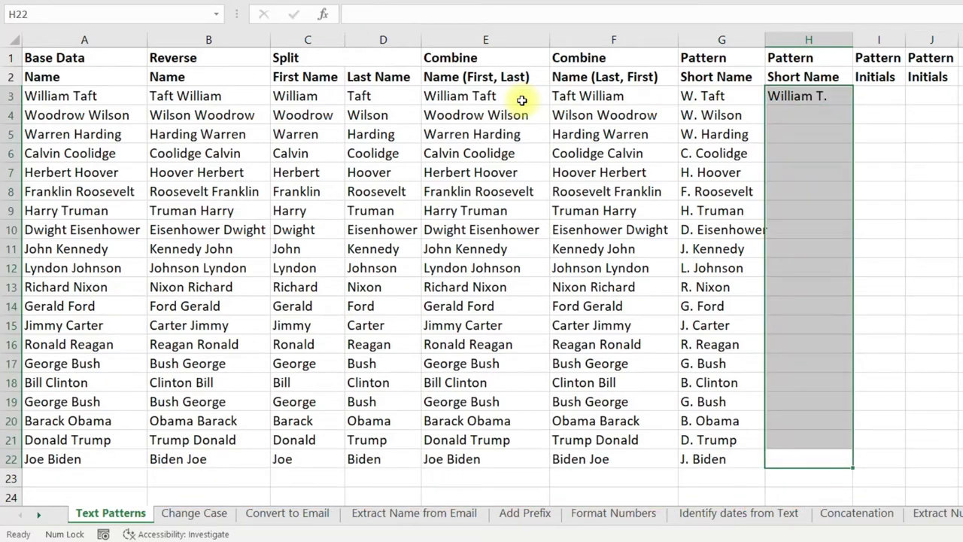
pyautogui.hotkey('ctrl', 'e')
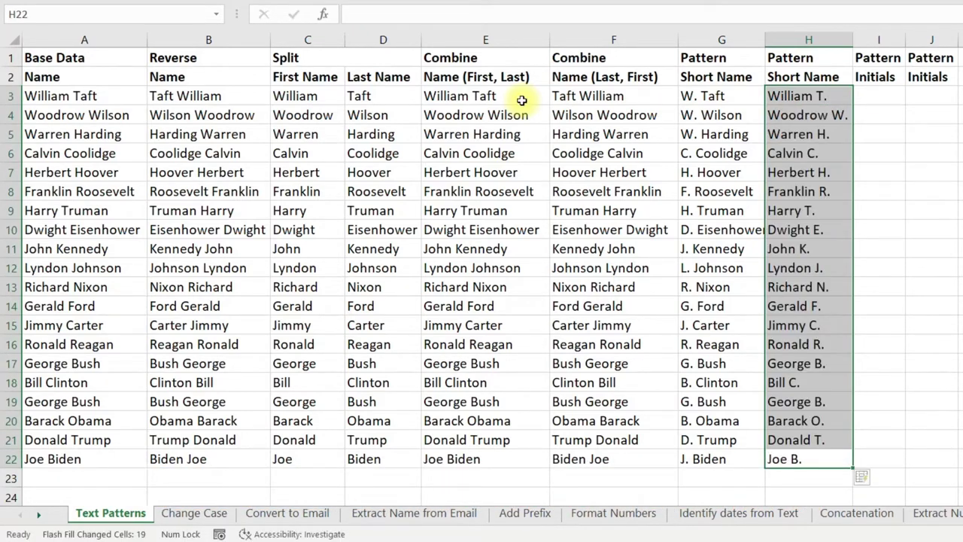
pyautogui.press('Right')
pyautogui.hotkey('ctrl', 'Up')
pyautogui.press('Down')
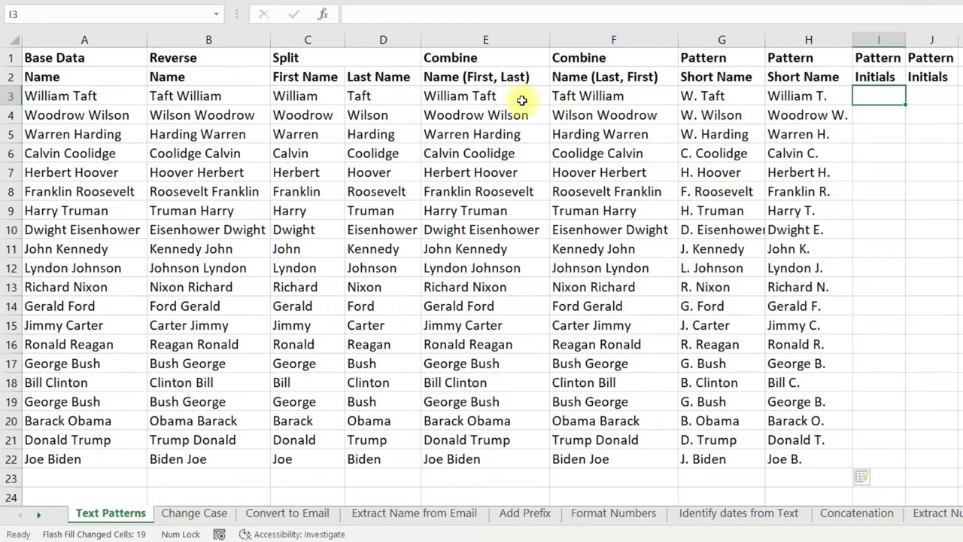
# Enter WT in I3 and Flash Fill joined initials down I3:I22.
pyautogui.write('WT')
pyautogui.press('Return')
pyautogui.press('Left')
pyautogui.hotkey('ctrl', 'Down')
pyautogui.press('Right')
pyautogui.hotkey('ctrl', 'shift', 'Up')
pyautogui.hotkey('ctrl', 'e')
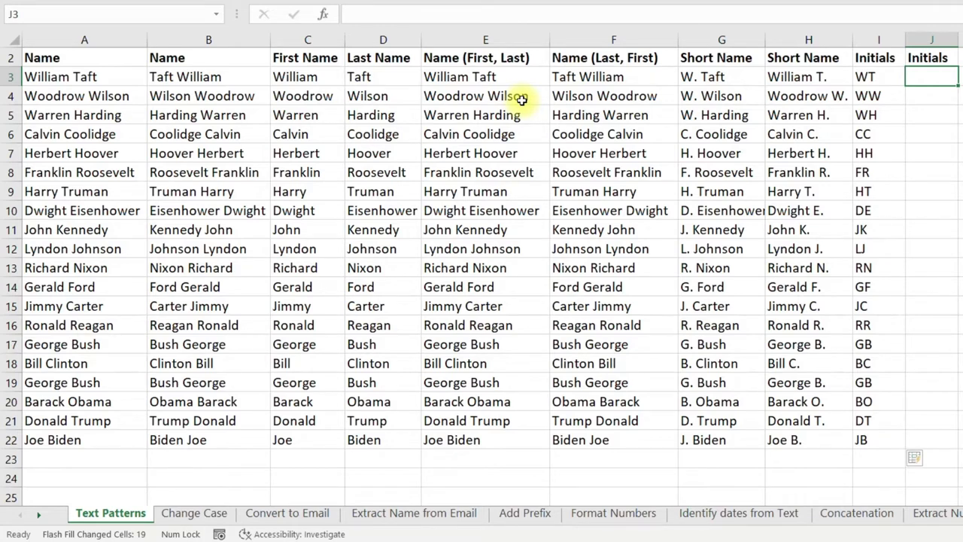
# Enter 'W. T.' in J3 and Flash Fill dotted initials down column J.
pyautogui.write('W.')
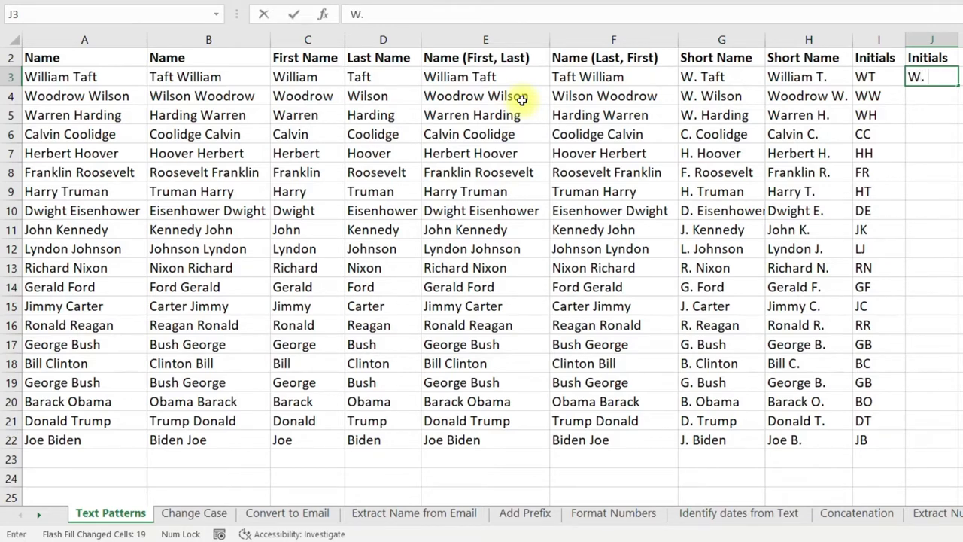
pyautogui.write(' T.')
pyautogui.press('Return')
pyautogui.hotkey('ctrl', 'End')
pyautogui.hotkey('ctrl', 'shift', 'Up')
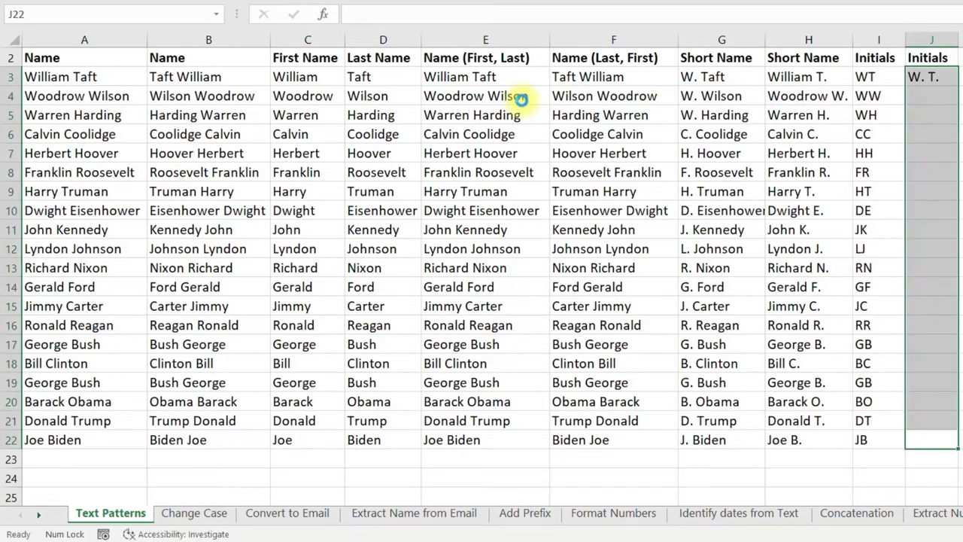
pyautogui.hotkey('ctrl', 'e')
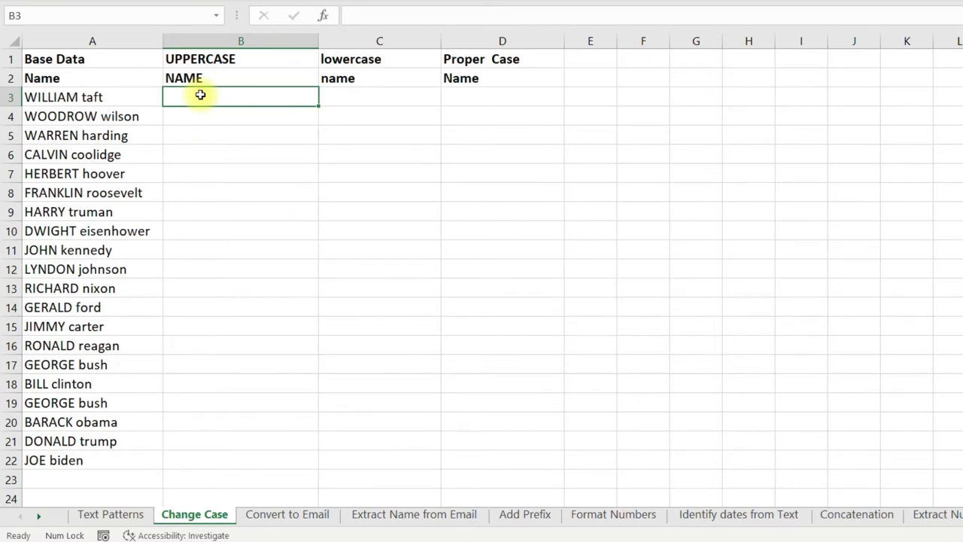
# Enter 'WILLIAM TAFT' in B3 and Flash Fill uppercase names down column B.
pyautogui.write('WILLIAM TAFT')
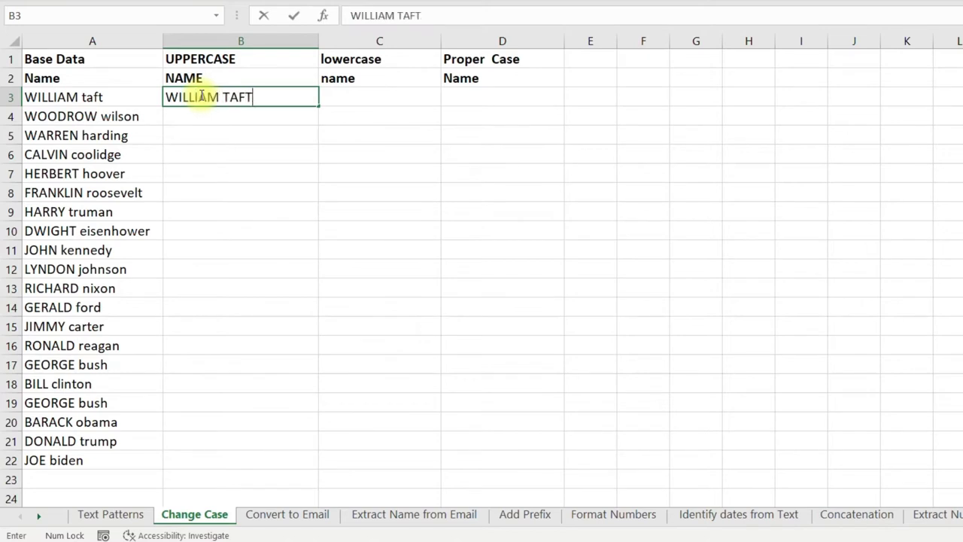
pyautogui.press('Return')
pyautogui.keyDown('shift'); pyautogui.click(201, 96); pyautogui.keyUp('shift')
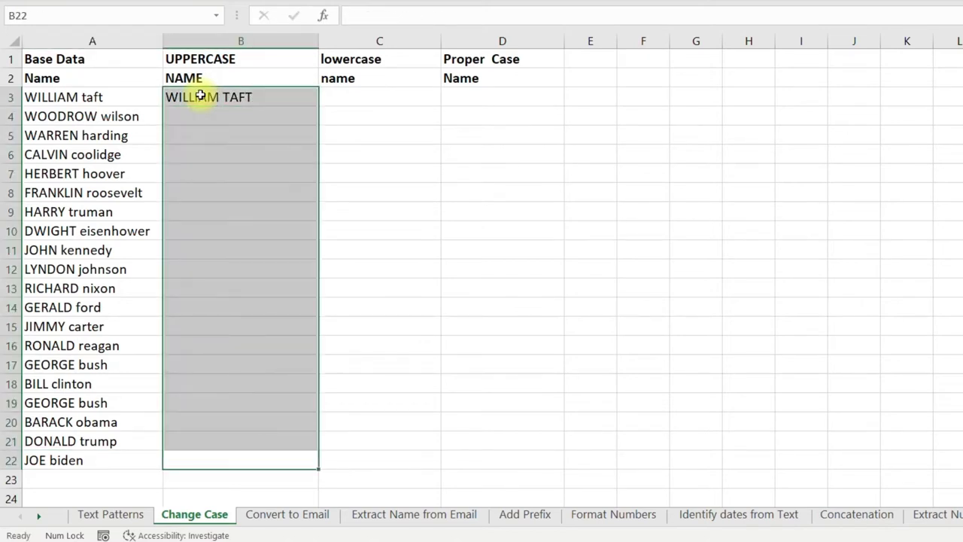
pyautogui.hotkey('ctrl', 'e')
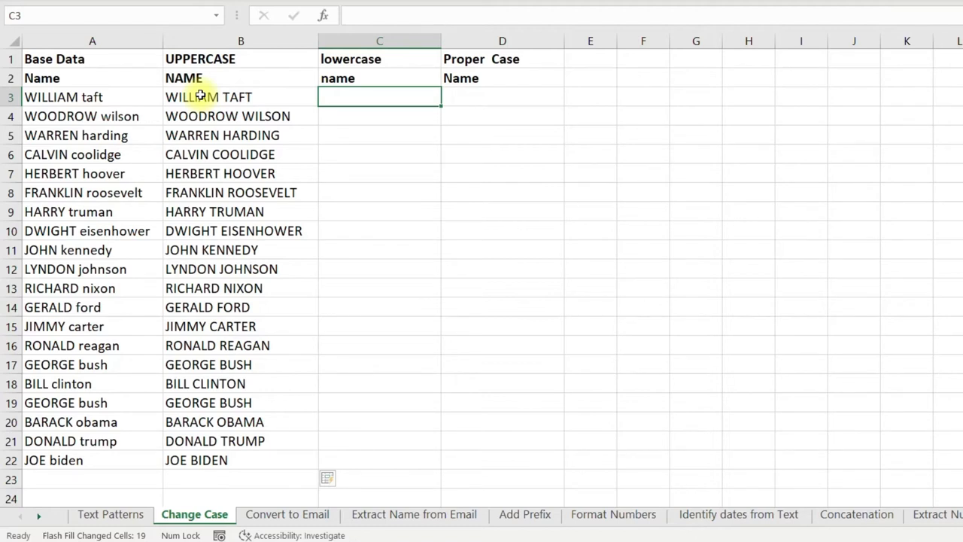
# Enter 'william taft' in C3 and Flash Fill lowercase names down C3:C22.
pyautogui.write('william taft')
pyautogui.press('Return')
pyautogui.press('Left')
pyautogui.hotkey('ctrl', 'Down')
pyautogui.press('Right')
pyautogui.hotkey('ctrl', 'shift', 'Up')
pyautogui.hotkey('ctrl', 'e')
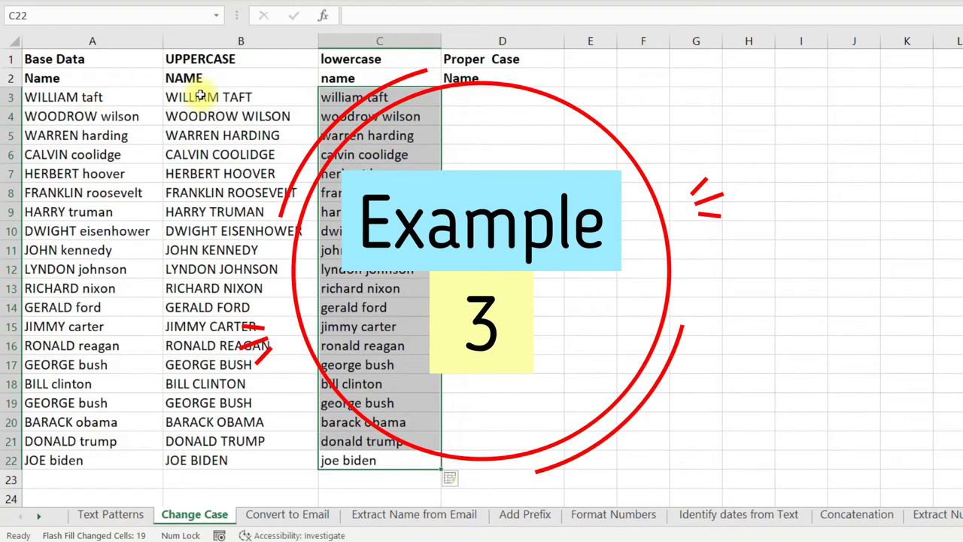
# Enter 'William Taft' in D3 and Flash Fill proper-case names down D3:D22.
pyautogui.press('Right')
pyautogui.hotkey('ctrl', 'Up')
pyautogui.press('Down')
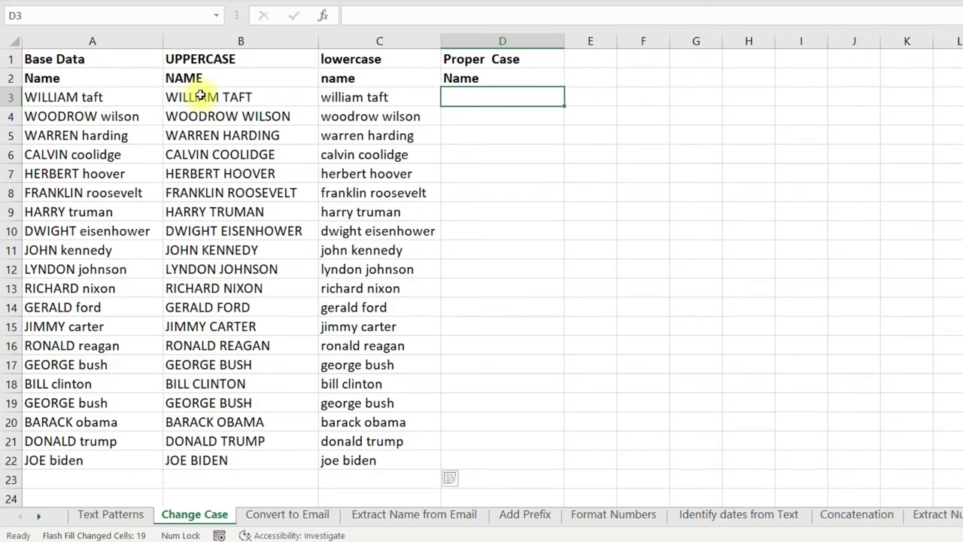
pyautogui.write('William Taft')
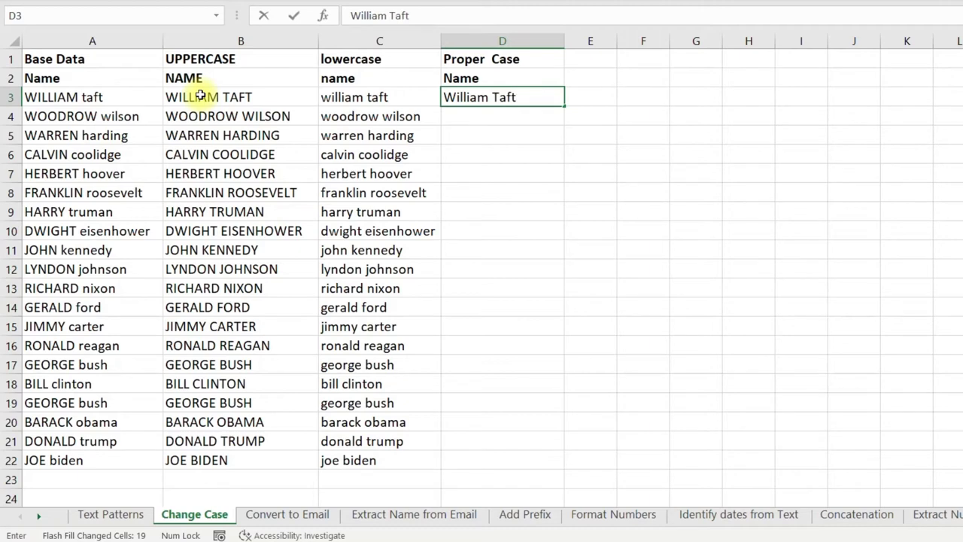
pyautogui.press('Return')
pyautogui.press('Left')
pyautogui.hotkey('ctrl', 'Down')
pyautogui.press('Right')
pyautogui.hotkey('ctrl', 'shift', 'Up')
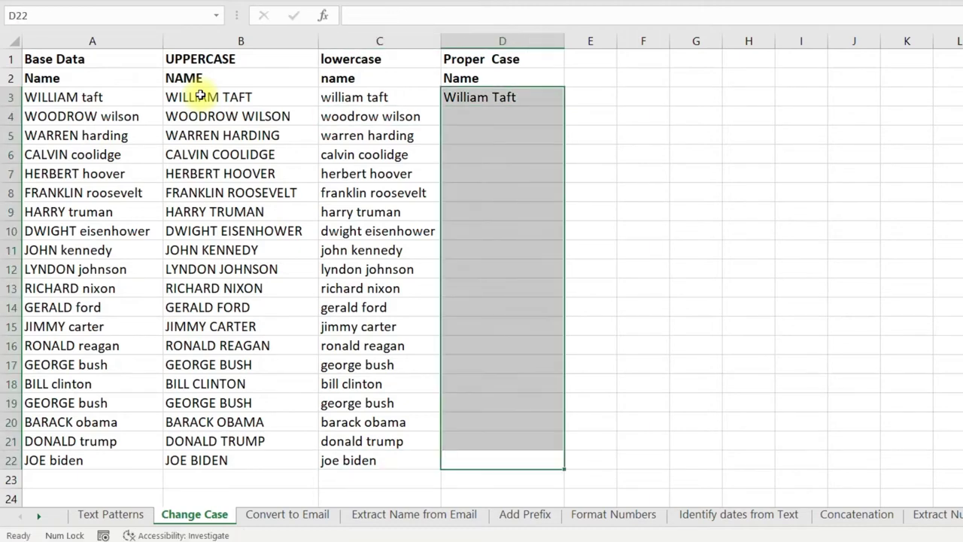
pyautogui.hotkey('ctrl', 'e')
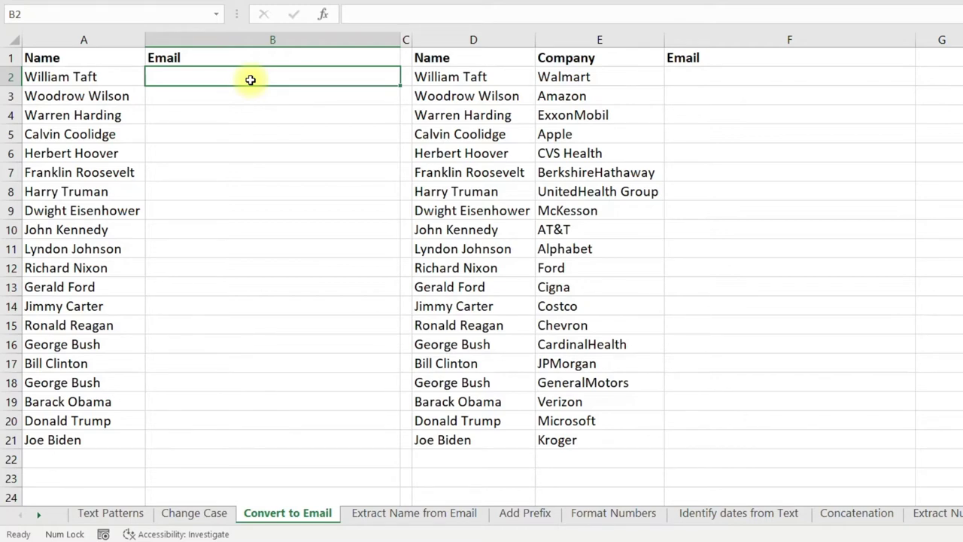
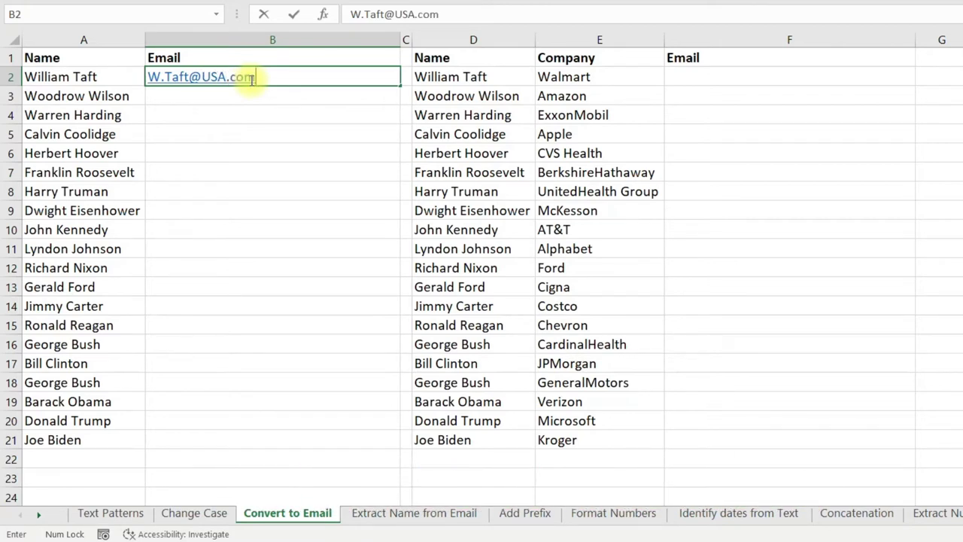
pyautogui.press('Left')
pyautogui.hotkey('ctrl', 'Down')
pyautogui.press('Right')
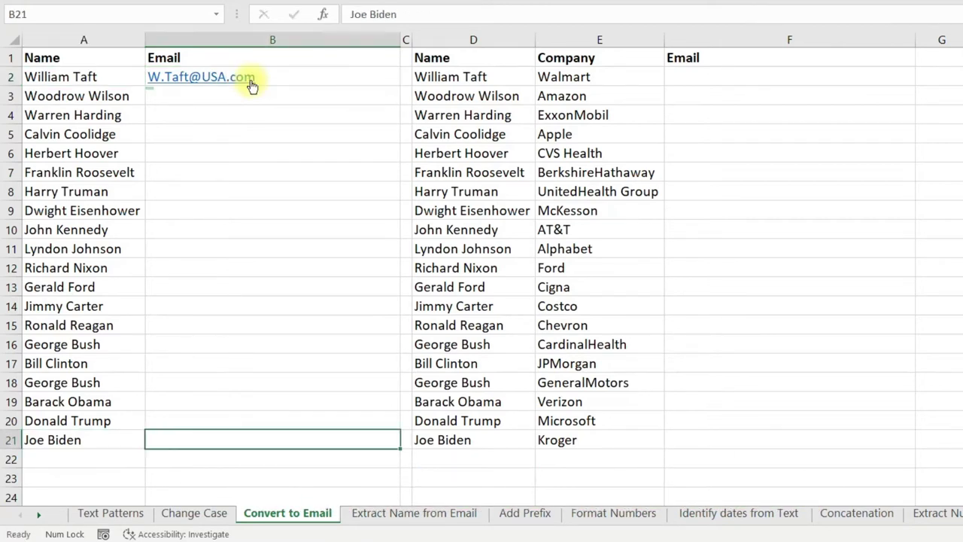
pyautogui.hotkey('ctrl', 'shift', 'Up')
pyautogui.hotkey('ctrl', 'e')
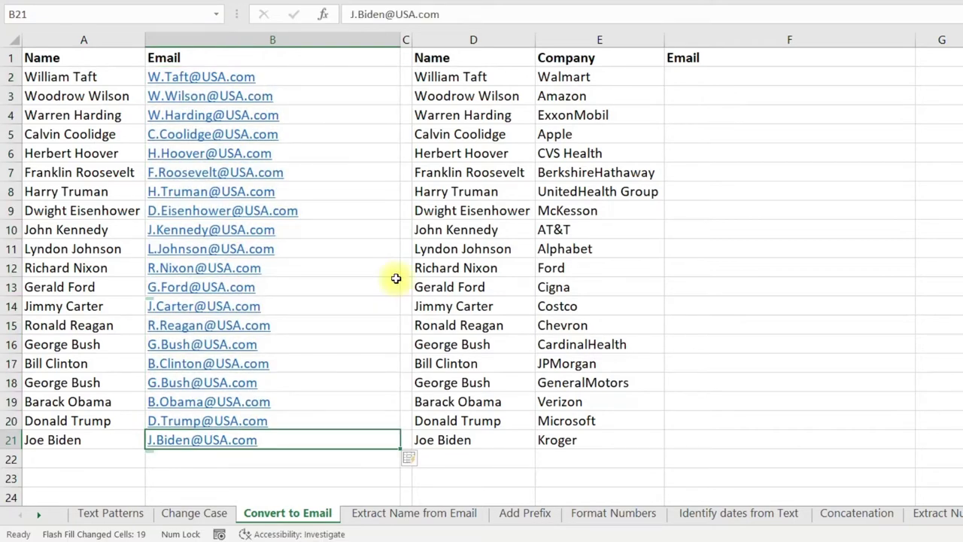
pyautogui.hotkey('ctrl', 'Up')
pyautogui.press('Down')
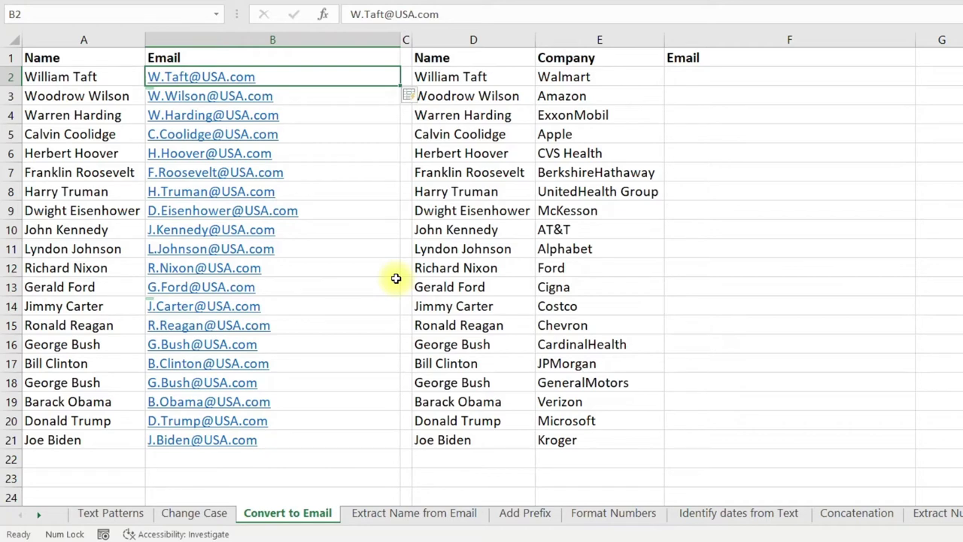
pyautogui.hotkey('ctrl', 'shift', 'Down')
pyautogui.press('Delete')
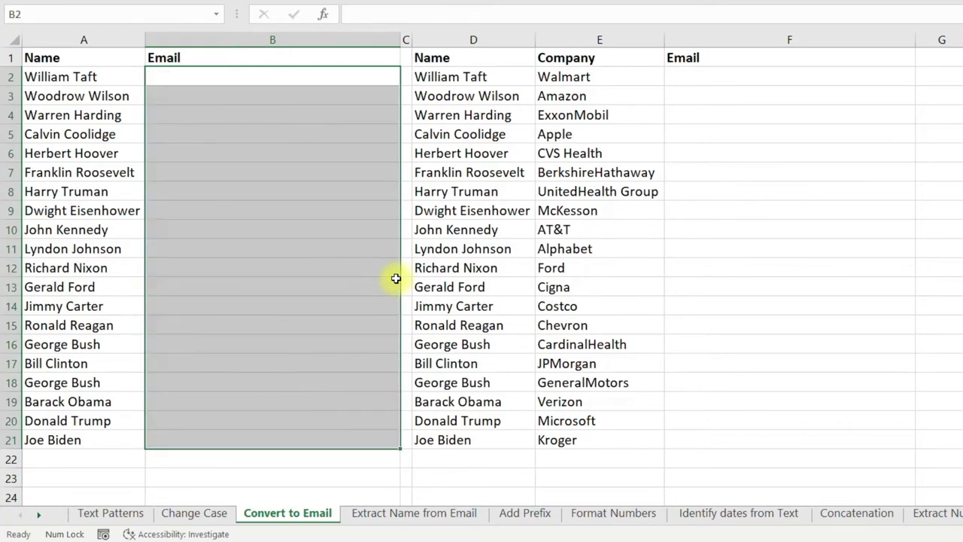
pyautogui.hotkey('ctrl', 'Up')
pyautogui.press('Down')
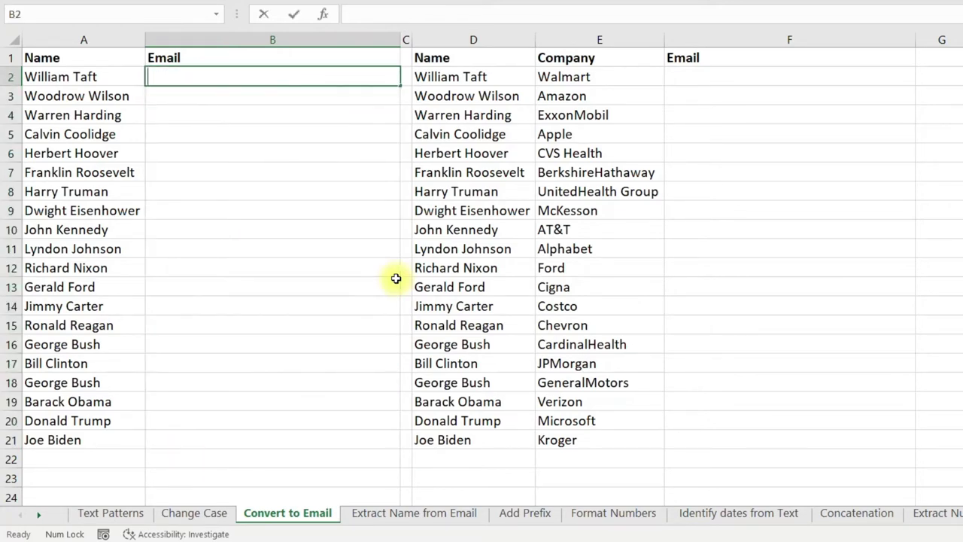
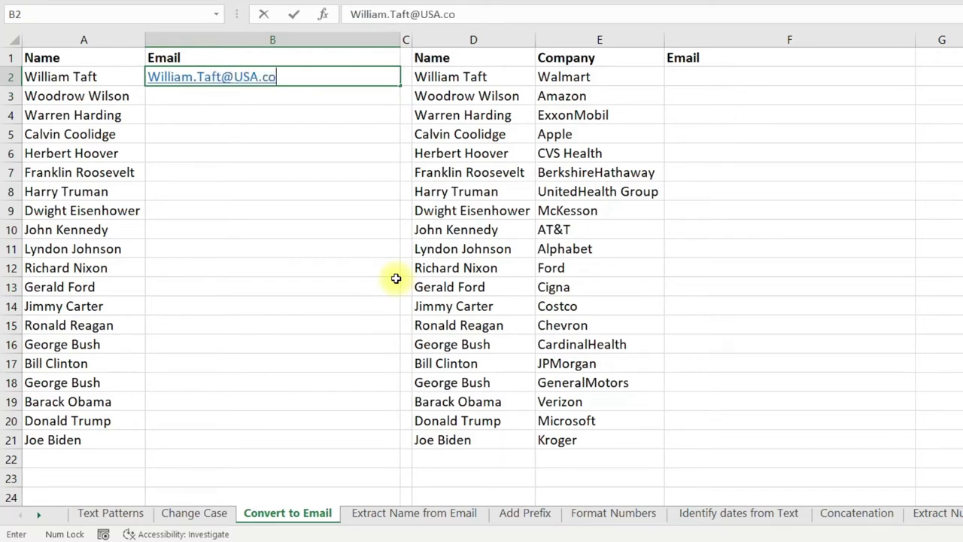
pyautogui.press('Return')
pyautogui.press('Left')
pyautogui.hotkey('ctrl', 'Down')
pyautogui.press('Right')
pyautogui.hotkey('ctrl', 'shift', 'Up')
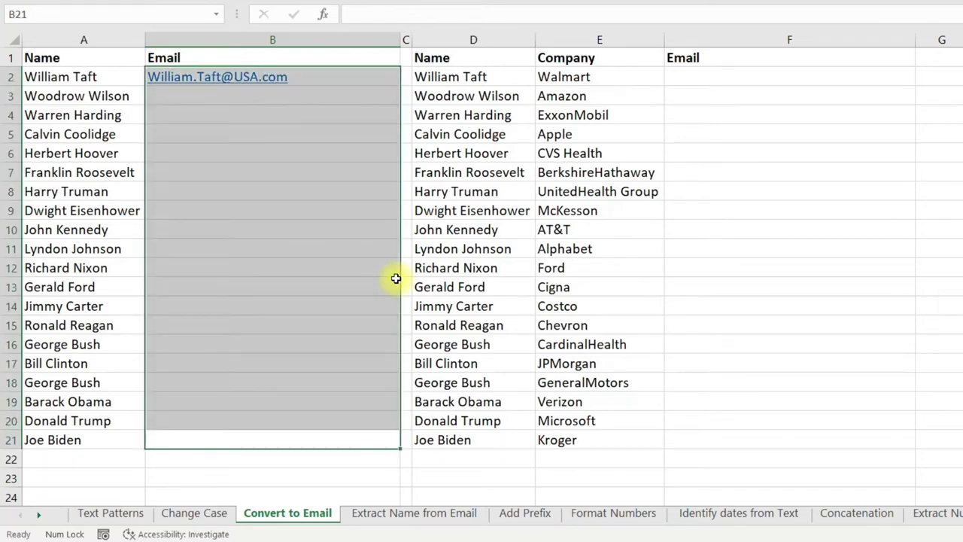
pyautogui.hotkey('ctrl', 'e')
# Select the second table's names in column D and company names in column E.
pyautogui.press('Right')
pyautogui.press('Right')
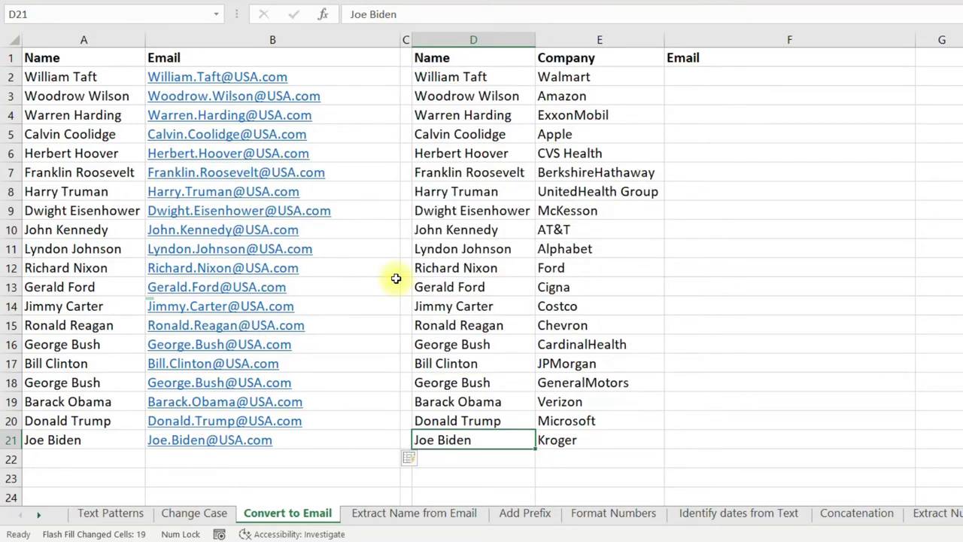
pyautogui.hotkey('ctrl', 'Up')
pyautogui.press('Down')
pyautogui.hotkey('ctrl', 'shift', 'Down')
pyautogui.press('Right')
pyautogui.hotkey('ctrl', 'shift', 'Down')
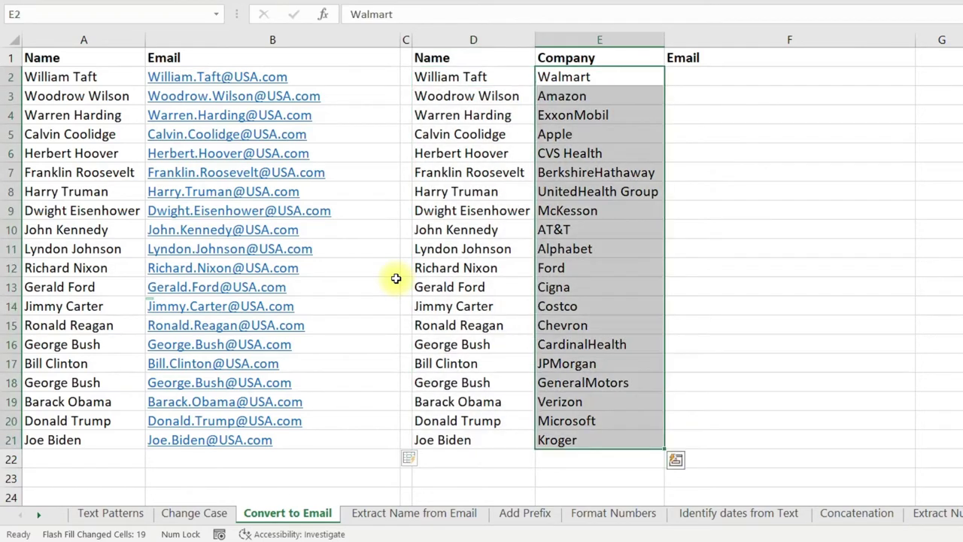
pyautogui.press('Right')
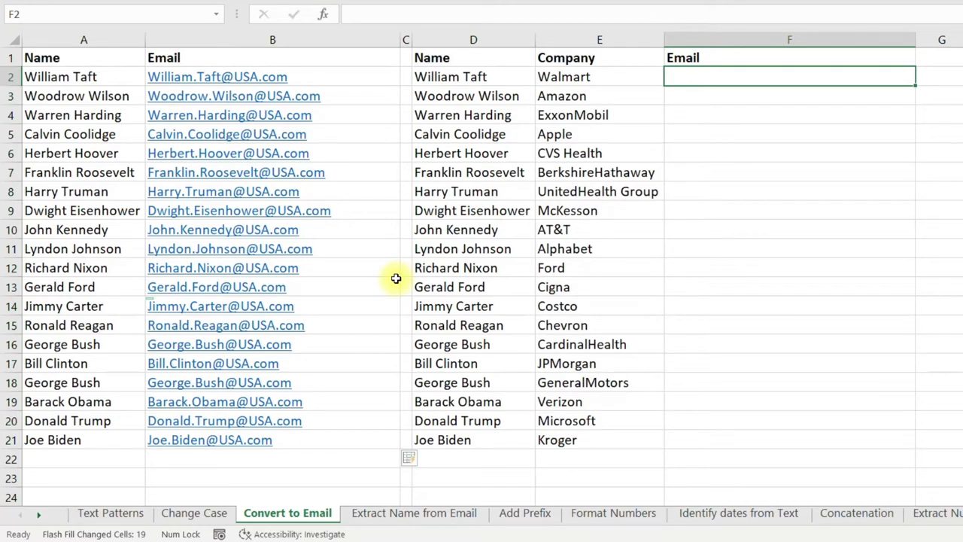
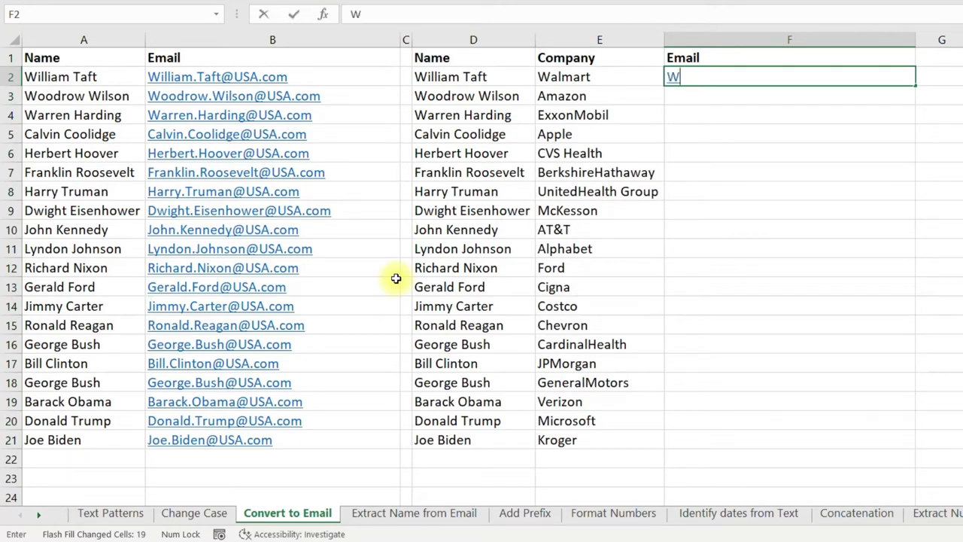
pyautogui.press('Return')
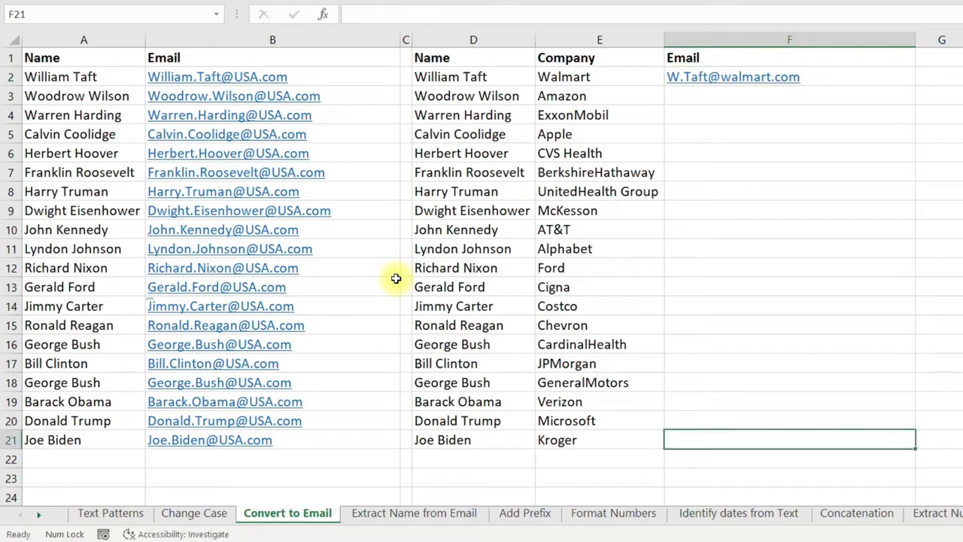
pyautogui.hotkey('ctrl', 'shift', 'Up')
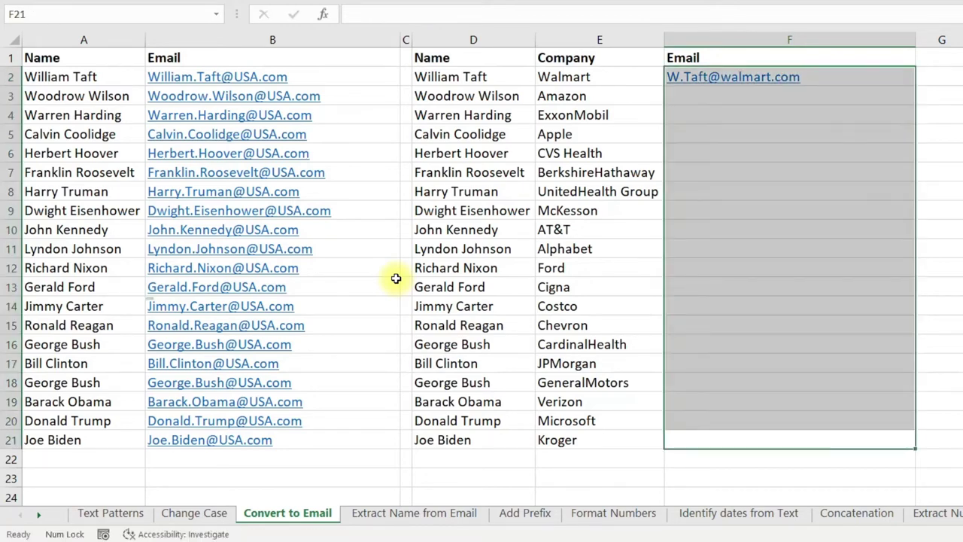
pyautogui.hotkey('ctrl', 'e')
pyautogui.click(889, 73)
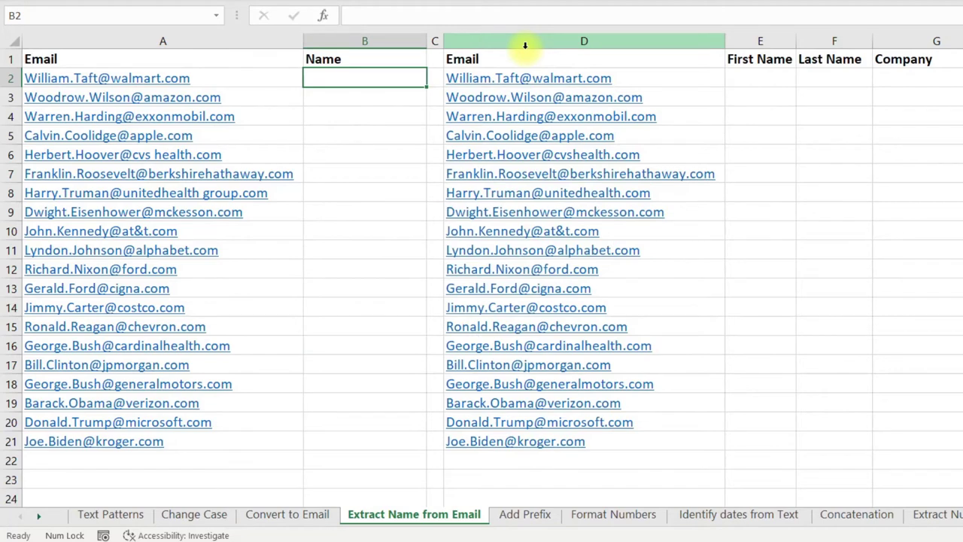
# Enter 'William Taft' in B2 and Flash Fill names extracted from the emails down B2:B21.
pyautogui.press('Left')
pyautogui.hotkey('ctrl', 'shift', 'Down')
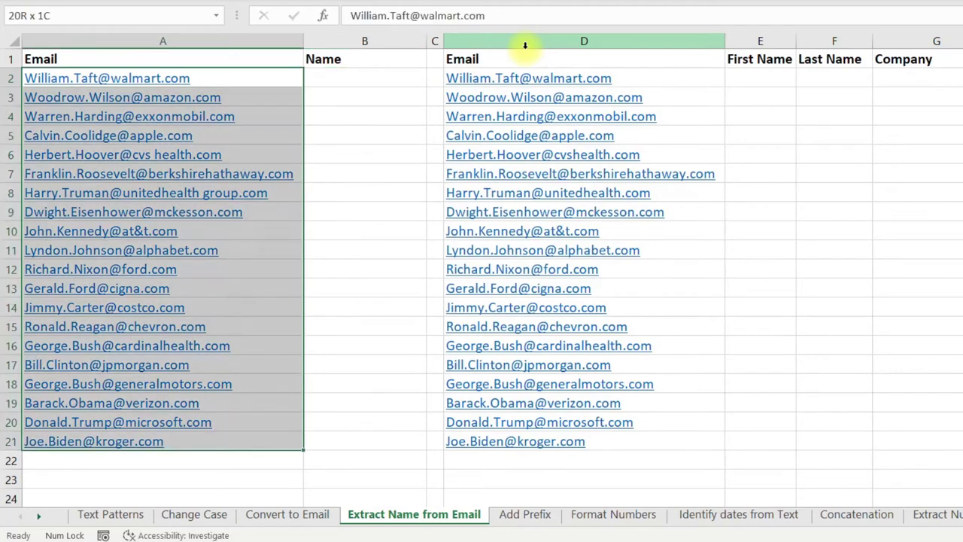
pyautogui.press('Right')
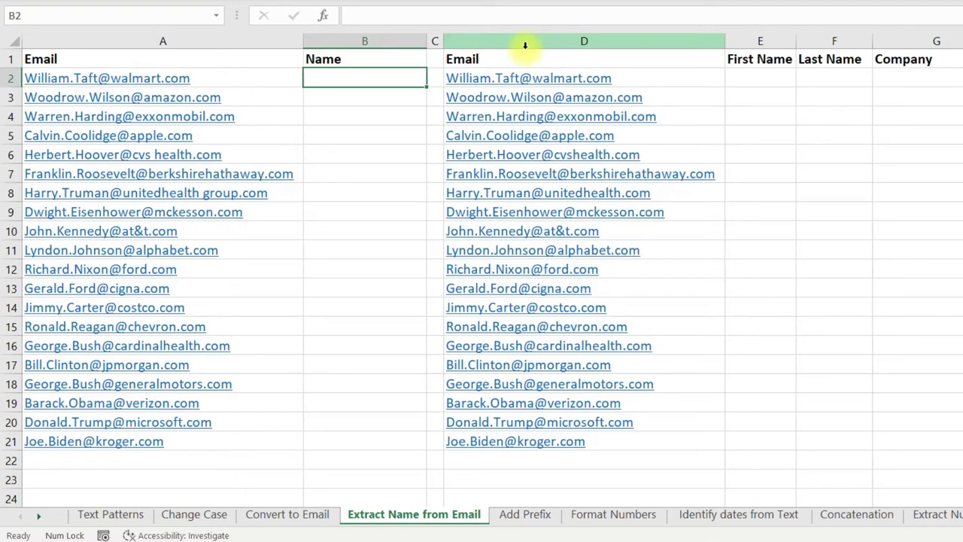
pyautogui.write('William Taft')
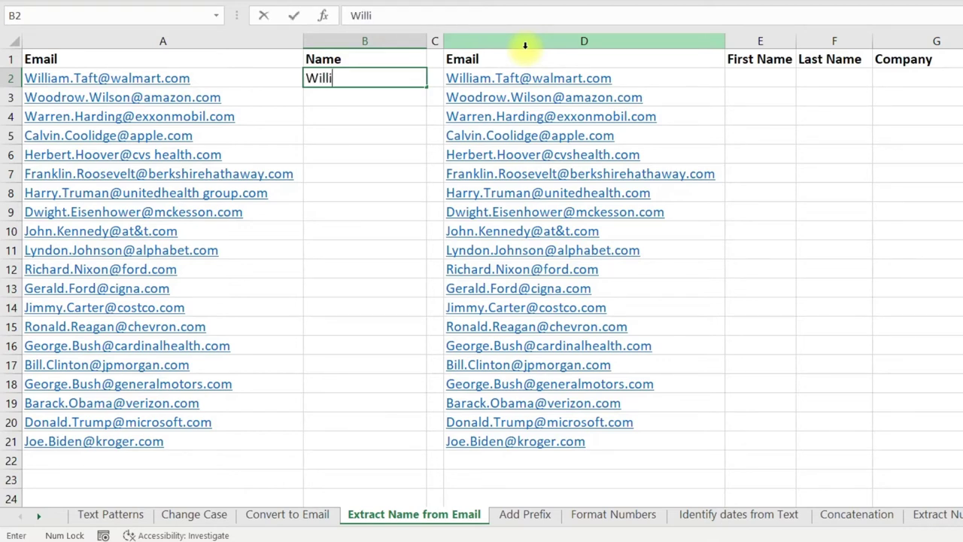
pyautogui.press('Return')
pyautogui.press('Left')
pyautogui.hotkey('ctrl', 'Down')
pyautogui.press('Right')
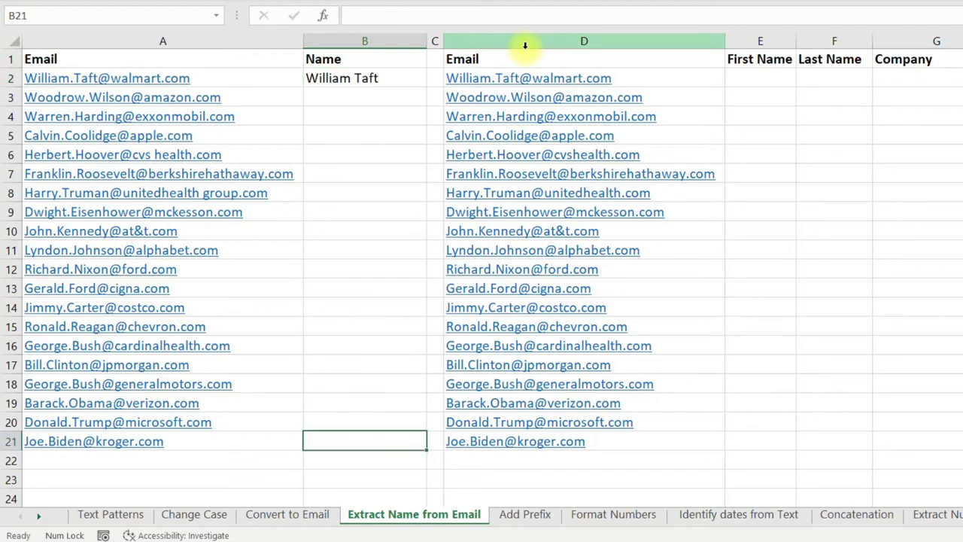
pyautogui.hotkey('ctrl', 'shift', 'Up')
pyautogui.hotkey('ctrl', 'e')
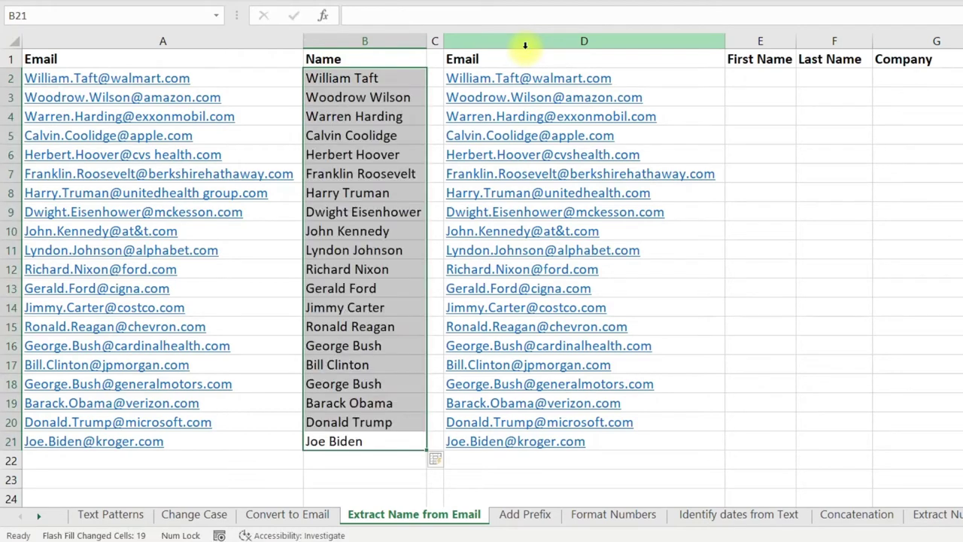
pyautogui.press('Right')
pyautogui.press('Right')
pyautogui.press('Right')
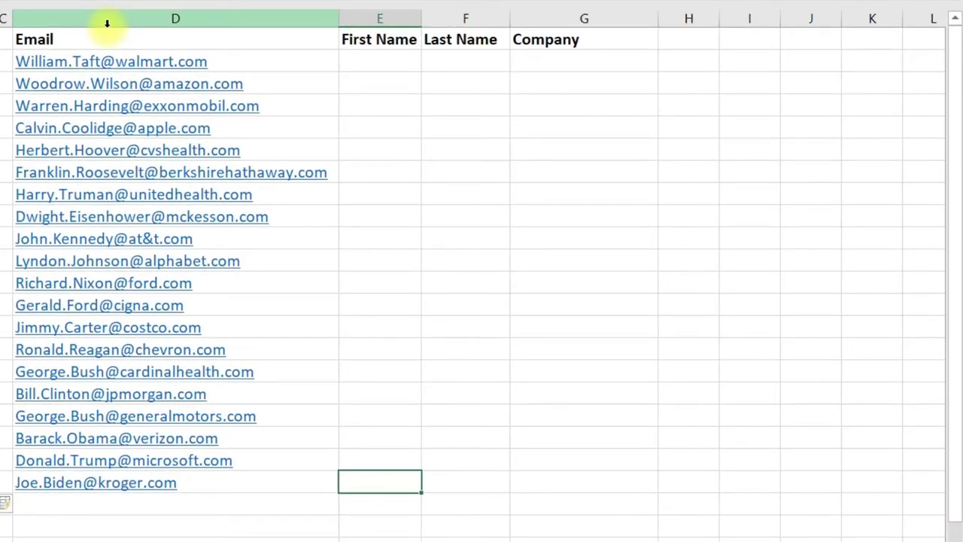
# Enter the example William, Taft and Walmart in E2:G2.
pyautogui.hotkey('ctrl', 'Up')
pyautogui.press('Down')
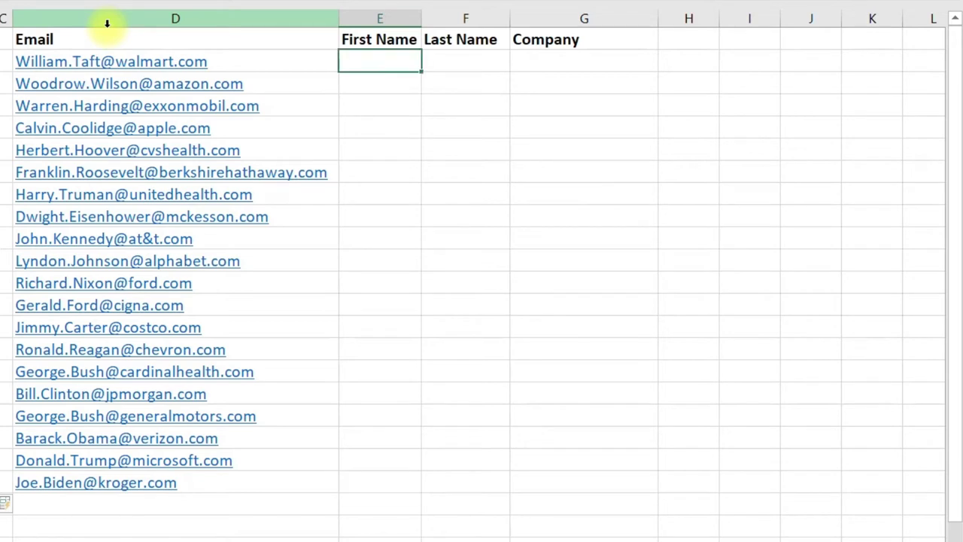
pyautogui.write('William')
pyautogui.press('Tab')
pyautogui.write('Taft')
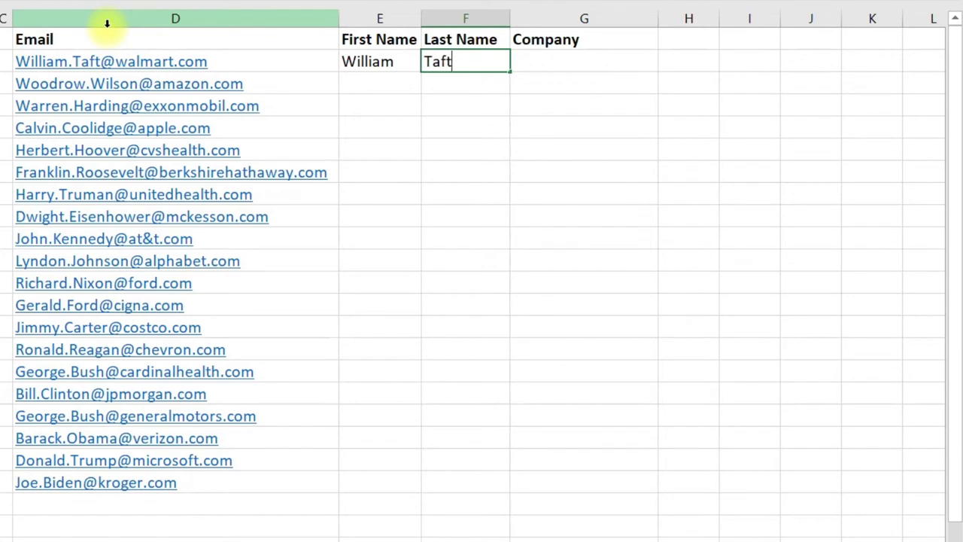
pyautogui.press('Tab')
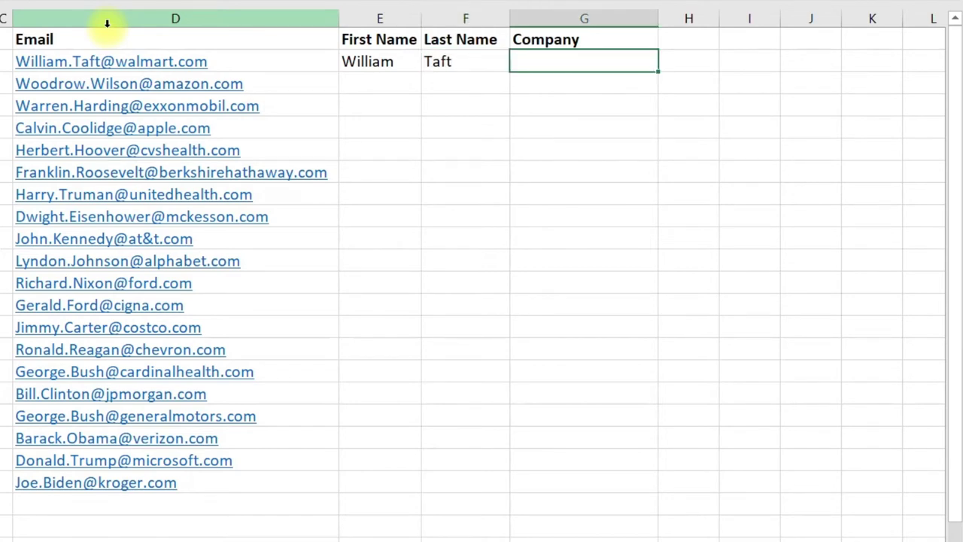
pyautogui.write('Walmart')
pyautogui.press('Return')
# Select the First Name to Company range down to row 21 and show the Data tools.
pyautogui.press('Up')
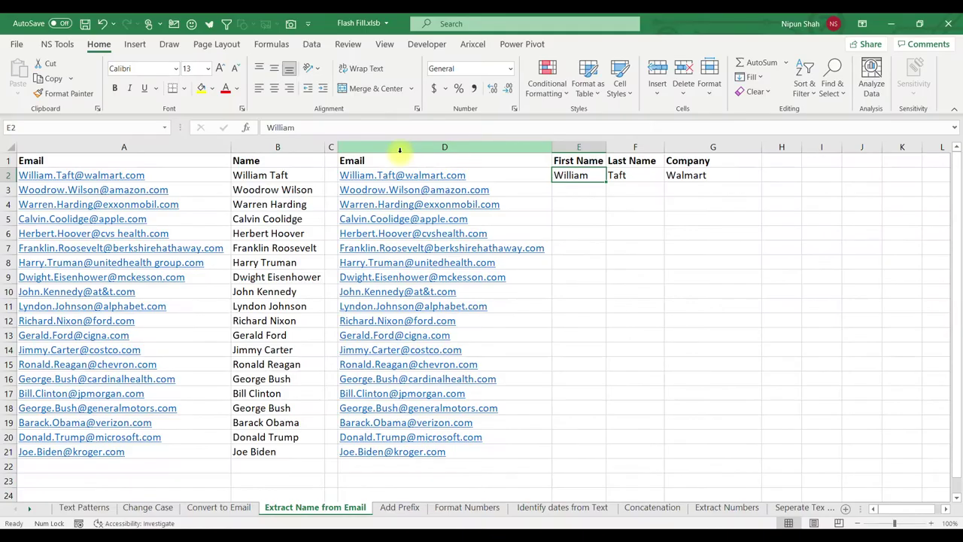
pyautogui.hotkey('shift', 'Right')
pyautogui.hotkey('shift', 'Right')
pyautogui.hotkey('shift', 'Down')
pyautogui.hotkey('shift', 'Down')
pyautogui.hotkey('shift', 'Down')
pyautogui.hotkey('shift', 'Down')
pyautogui.hotkey('shift', 'Down')
pyautogui.hotkey('shift', 'Down')
pyautogui.hotkey('shift', 'Down')
pyautogui.hotkey('shift', 'Down')
pyautogui.hotkey('shift', 'Down')
pyautogui.hotkey('shift', 'Down')
pyautogui.hotkey('shift', 'Down')
pyautogui.hotkey('shift', 'Down')
pyautogui.hotkey('shift', 'Down')
pyautogui.hotkey('shift', 'Down')
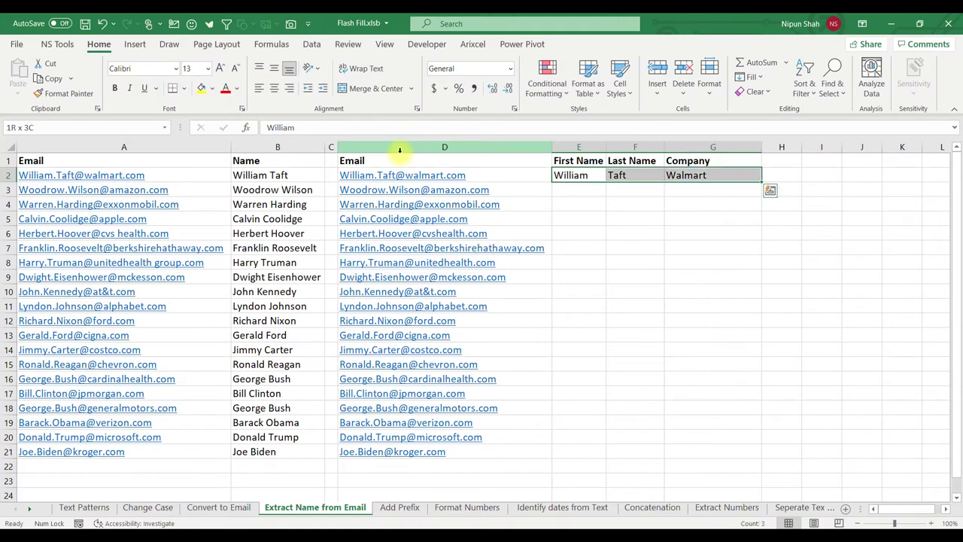
pyautogui.hotkey('shift', 'Down')
pyautogui.hotkey('shift', 'Down')
pyautogui.hotkey('shift', 'Down')
pyautogui.hotkey('shift', 'Down')
pyautogui.hotkey('shift', 'Down')
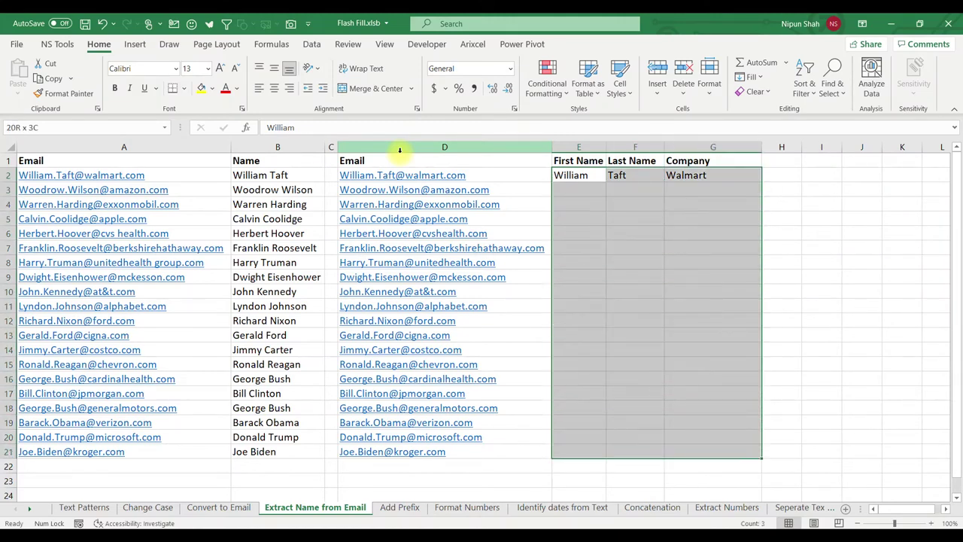
pyautogui.click(317, 49)
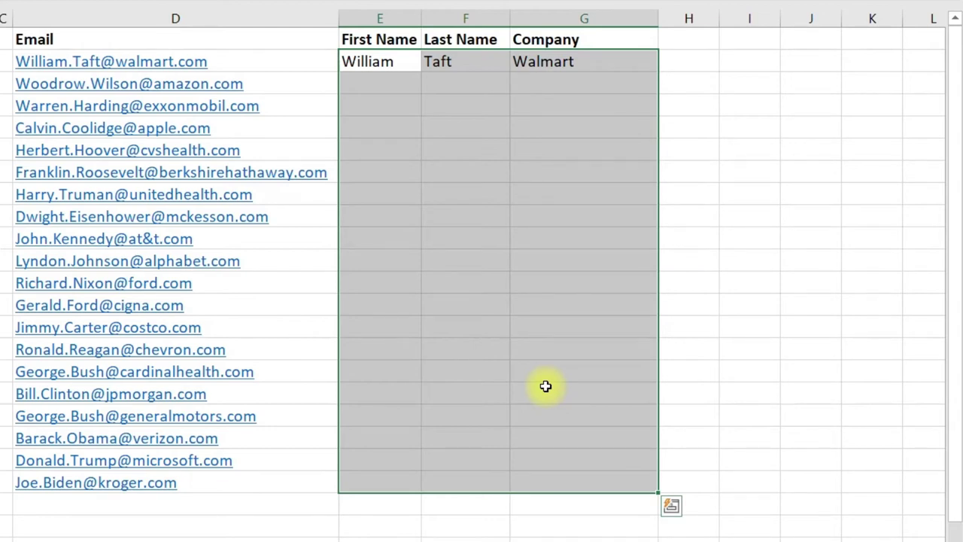
pyautogui.hotkey('shift', 'BackSpace')
# Flash Fill the First Name, Last Name and Company columns for all rows with Ctrl+E.
pyautogui.press('Left')
pyautogui.hotkey('ctrl', 'Down')
pyautogui.press('Right')
pyautogui.hotkey('ctrl', 'shift', 'Up')
pyautogui.hotkey('ctrl', 'e')
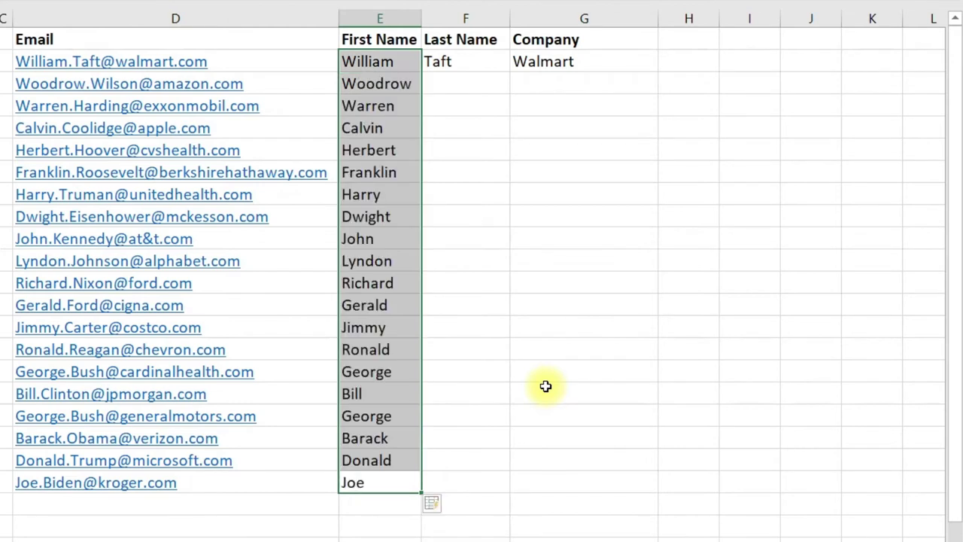
pyautogui.press('Right')
pyautogui.hotkey('ctrl', 'shift', 'Up')
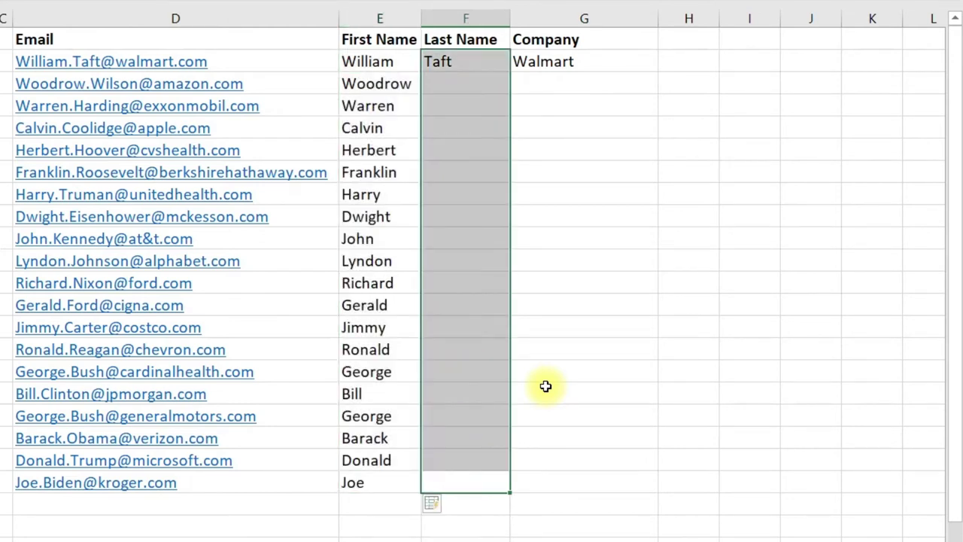
pyautogui.hotkey('ctrl', 'e')
pyautogui.press('Right')
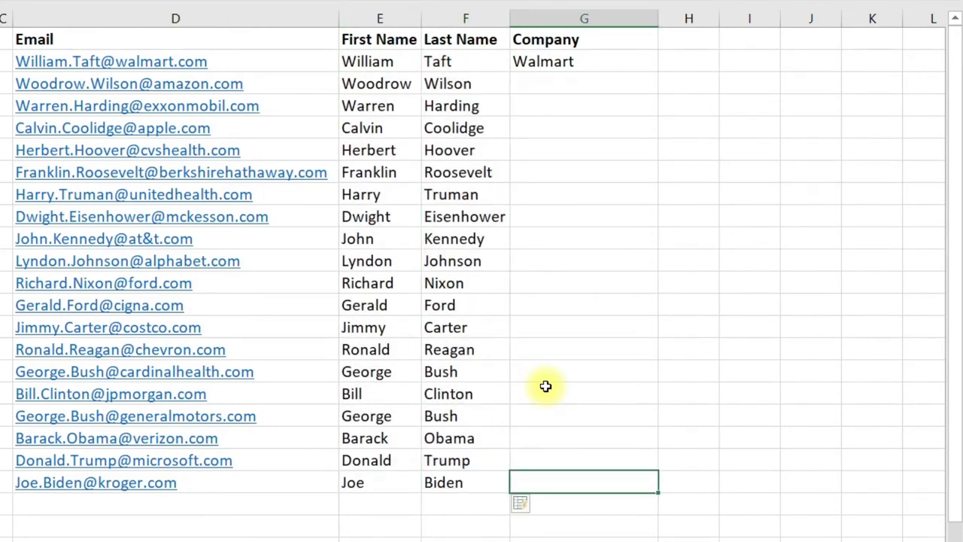
pyautogui.hotkey('ctrl', 'shift', 'Up')
pyautogui.hotkey('ctrl', 'e')
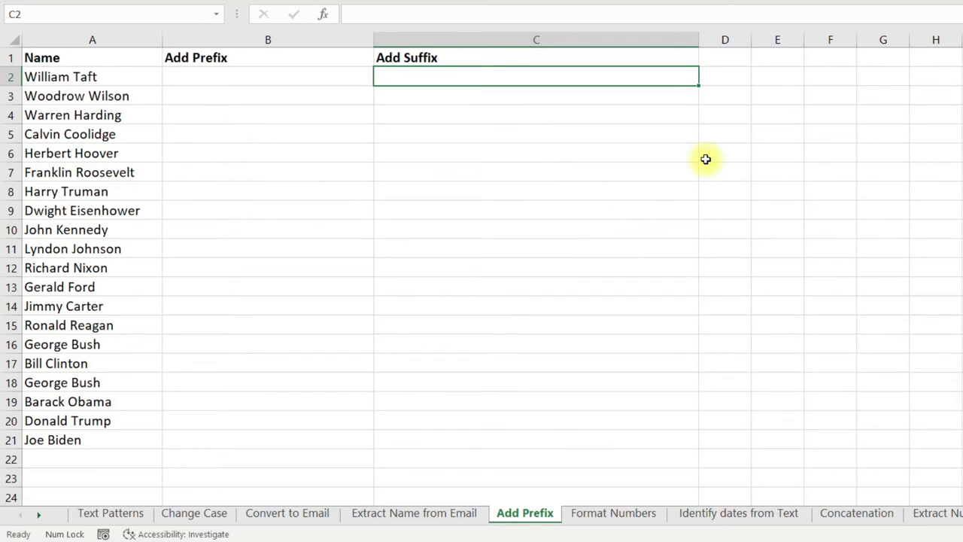
# Enter 'President W. Taft' in B2 and Flash Fill the prefixes down B2:B21.
pyautogui.press('Left')
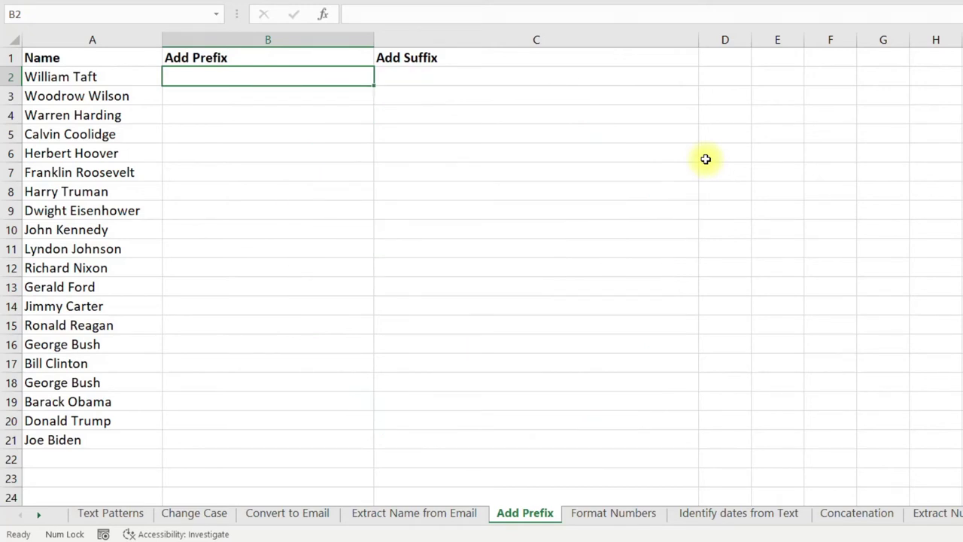
pyautogui.write('Presi')
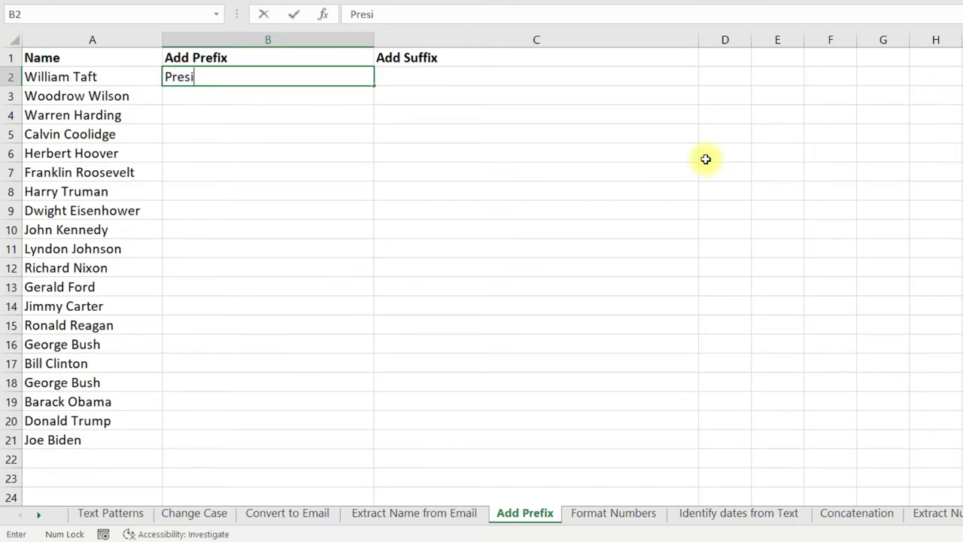
pyautogui.write('dent W. ')
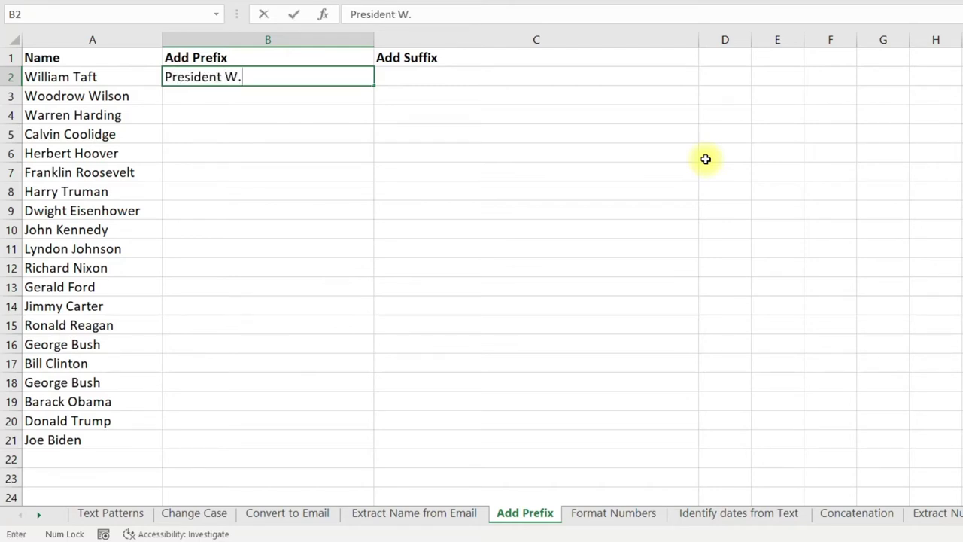
pyautogui.write('Taft')
pyautogui.press('Return')
pyautogui.press('Left')
pyautogui.hotkey('ctrl', 'Down')
pyautogui.press('Right')
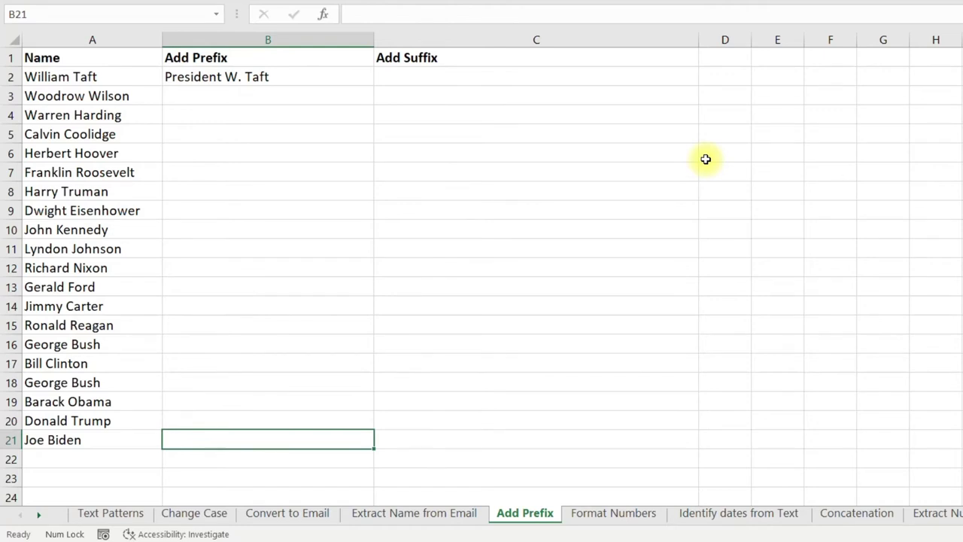
pyautogui.hotkey('ctrl', 'shift', 'Up')
pyautogui.hotkey('ctrl', 'e')
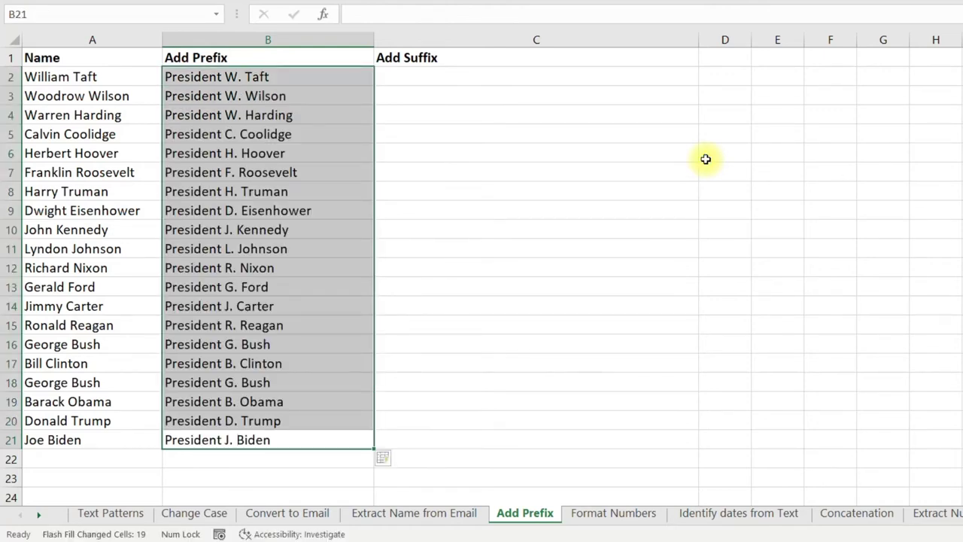
# Enter 'William Taft, President, USA' in C2 and Flash Fill the suffixes down C2:C21.
pyautogui.hotkey('ctrl', 'Up')
pyautogui.press('Right')
pyautogui.press('Down')
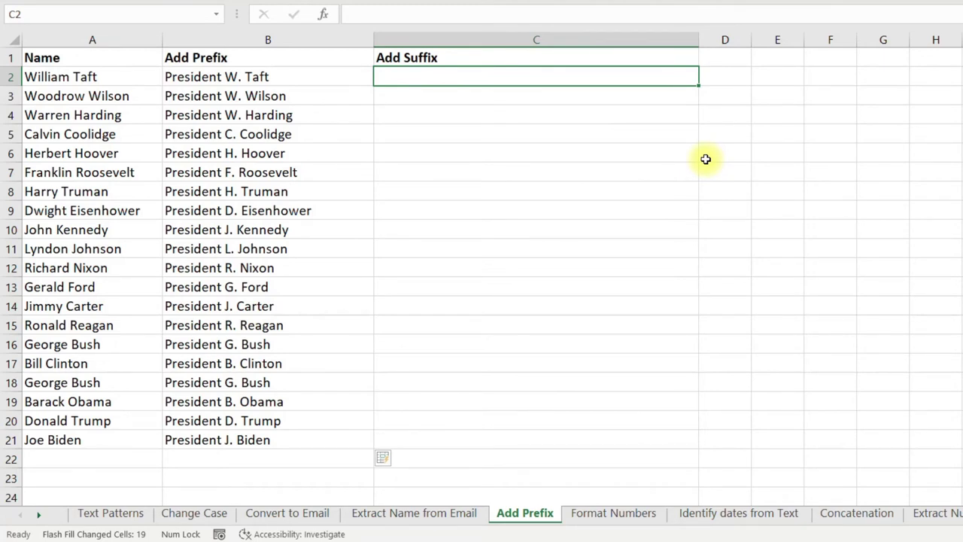
pyautogui.write('William ')
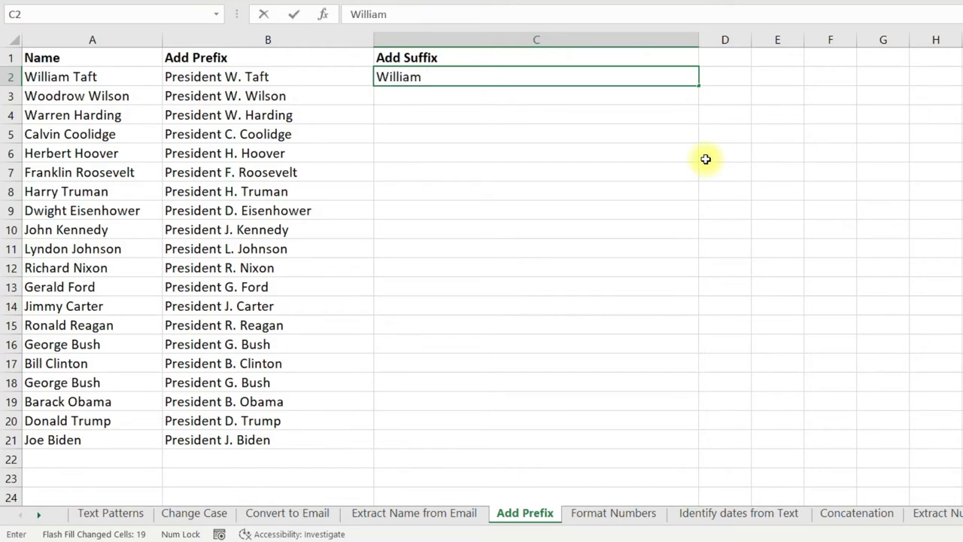
pyautogui.write('Taft, President')
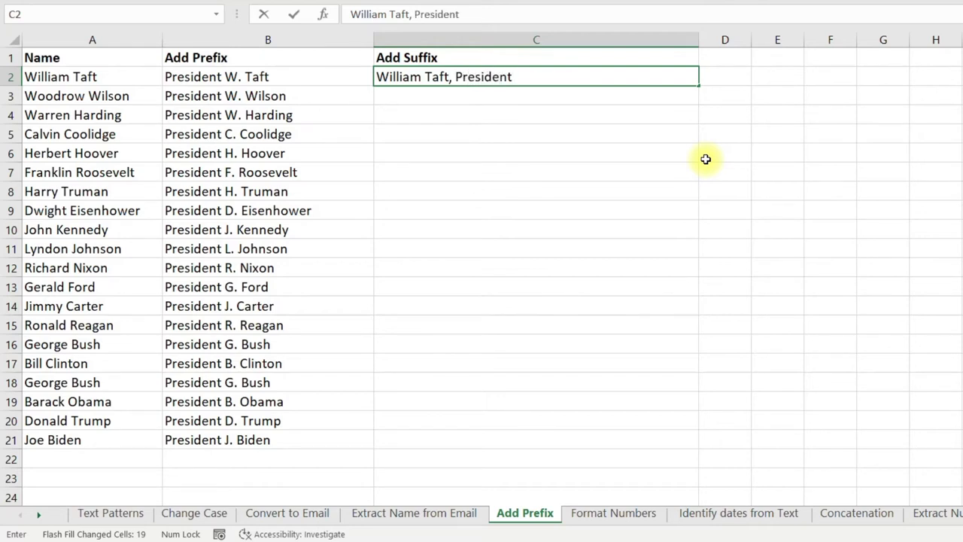
pyautogui.write(', USA')
pyautogui.hotkey('ctrl', 'Return')
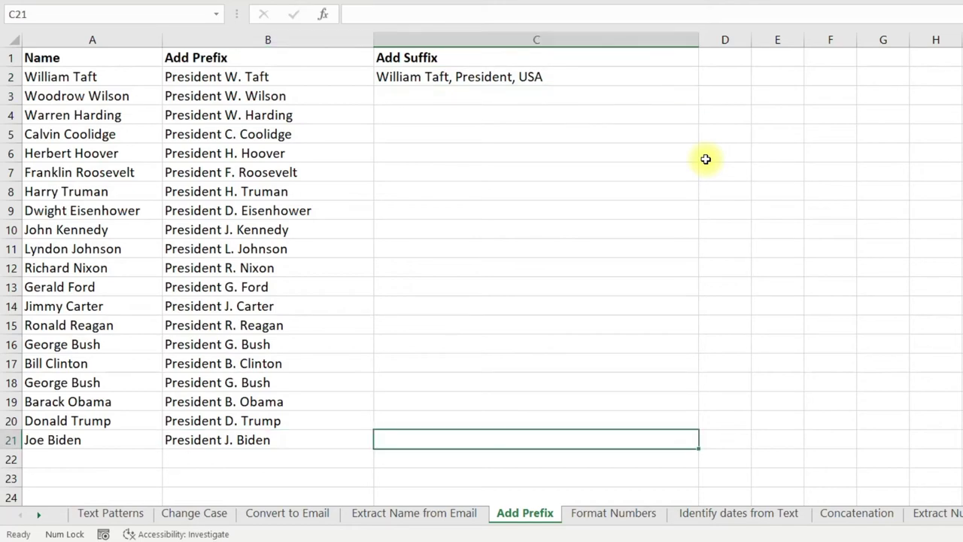
pyautogui.hotkey('ctrl', 'shift', 'Up')
pyautogui.hotkey('ctrl', 'e')
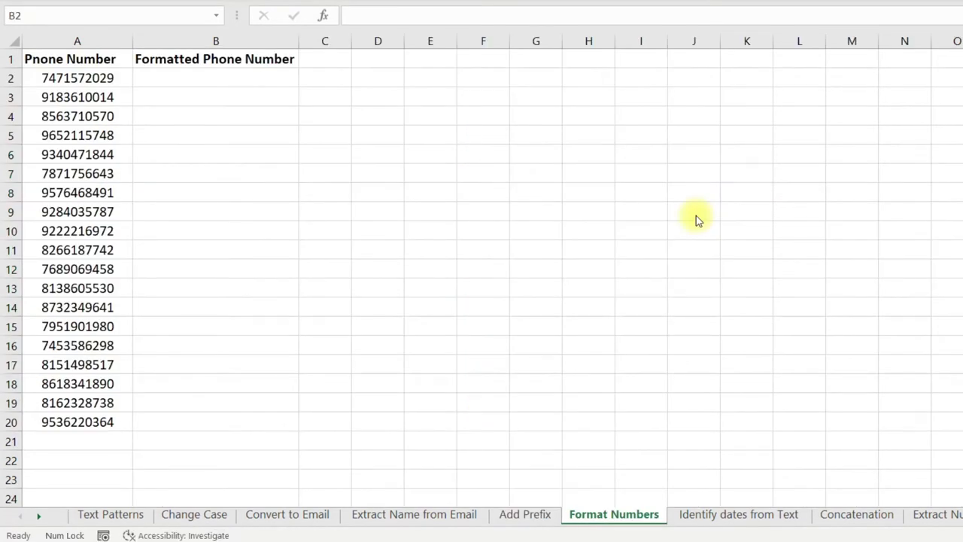
pyautogui.click(111, 83)
pyautogui.hotkey('ctrl', 'shift', 'Down')
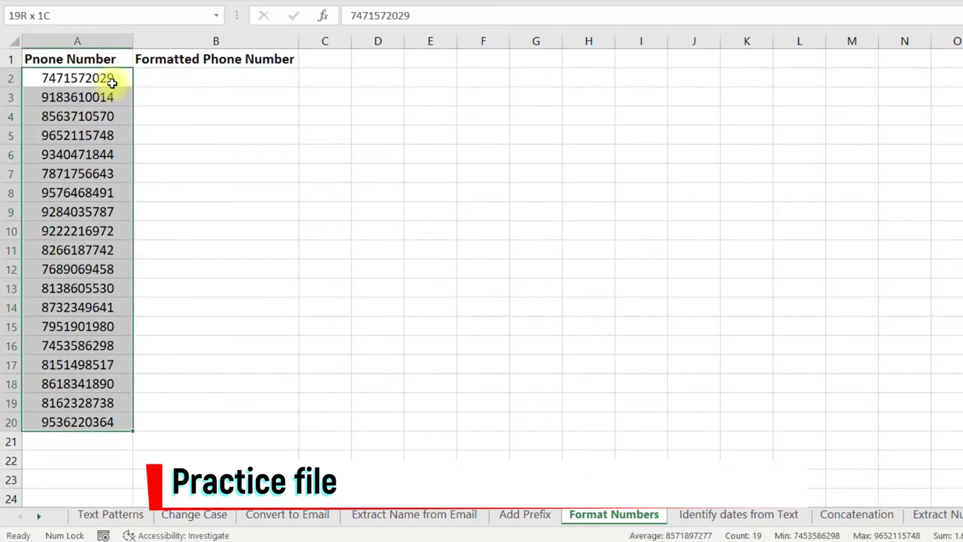
pyautogui.click(111, 83)
pyautogui.press('Right')
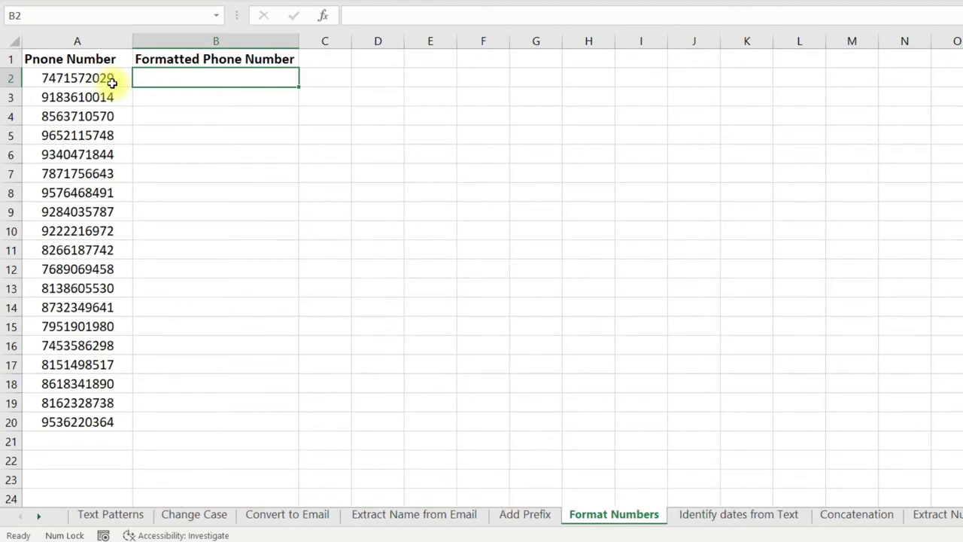
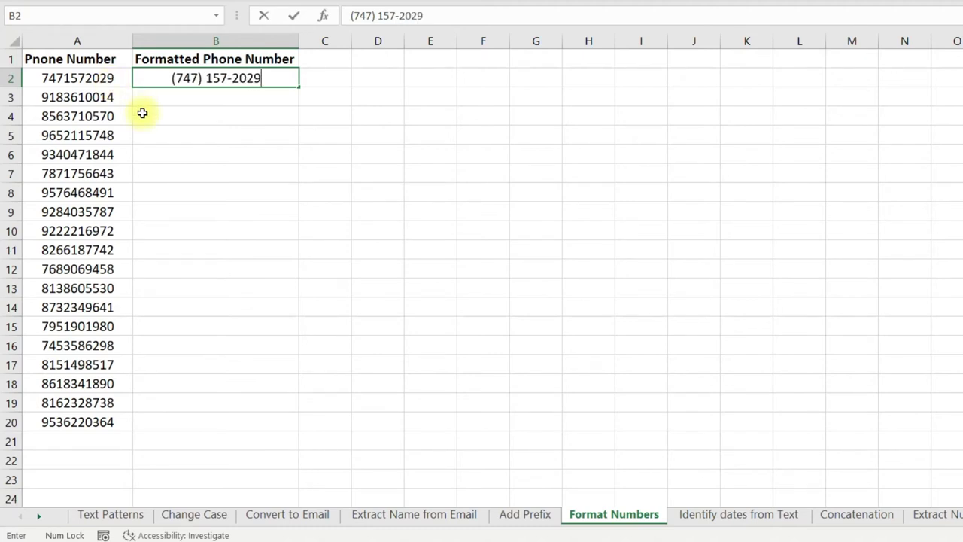
pyautogui.press('Return')
pyautogui.press('Left')
pyautogui.hotkey('ctrl', 'Down')
pyautogui.press('Right')
pyautogui.hotkey('ctrl', 'shift', 'Up')
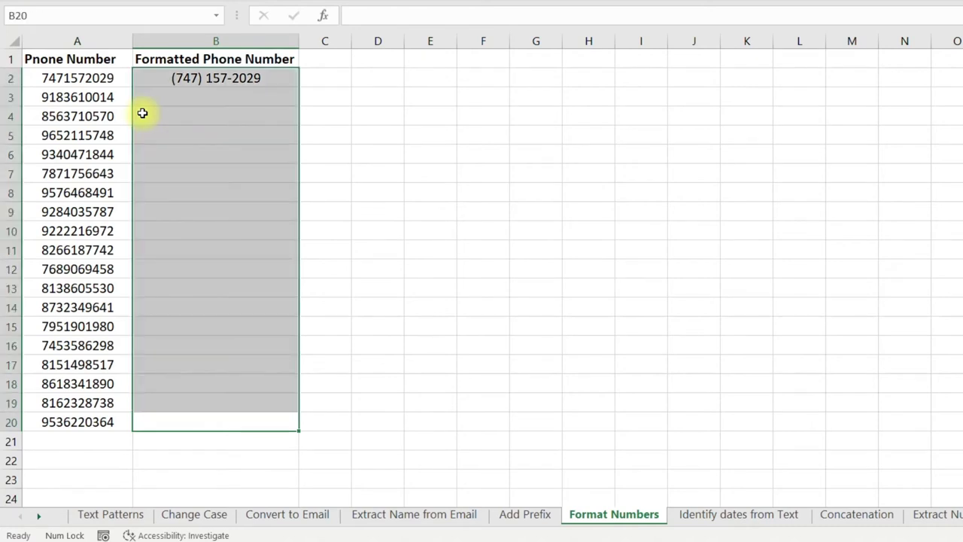
pyautogui.hotkey('ctrl', 'e')
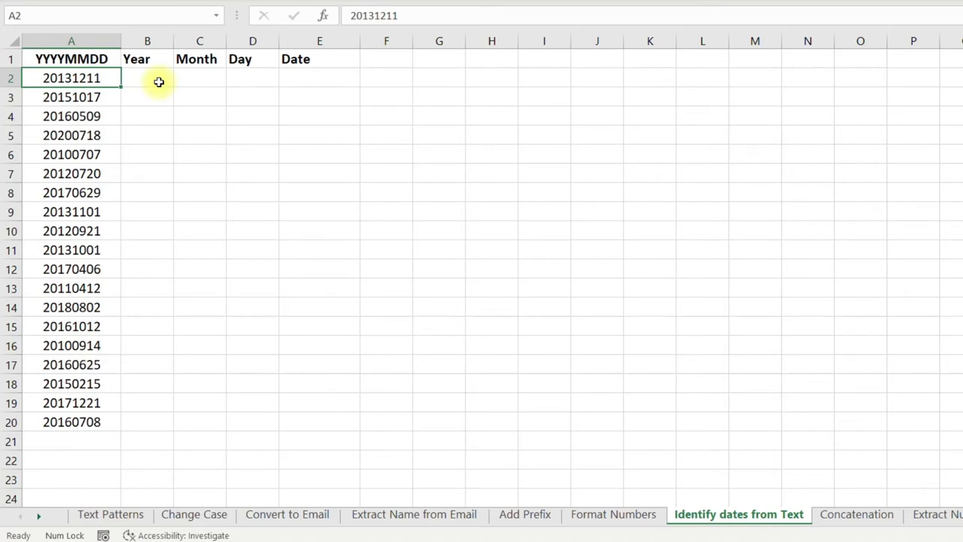
# Enter the example year 2013, month 12 and day 11 in B2:D2.
pyautogui.hotkey('ctrl', 'shift', 'Down')
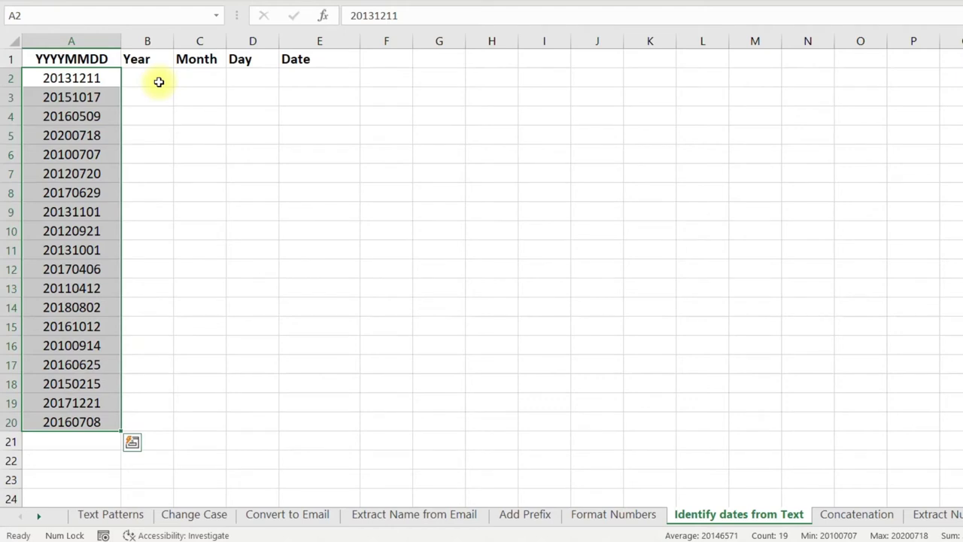
pyautogui.click(159, 82)
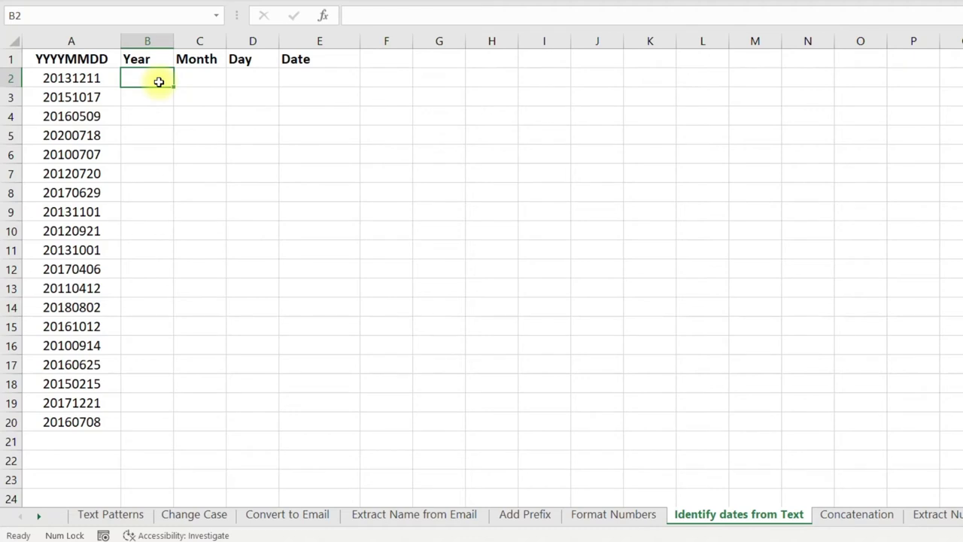
pyautogui.hotkey('shift', 'Right')
pyautogui.hotkey('shift', 'Right')
pyautogui.click(159, 82)
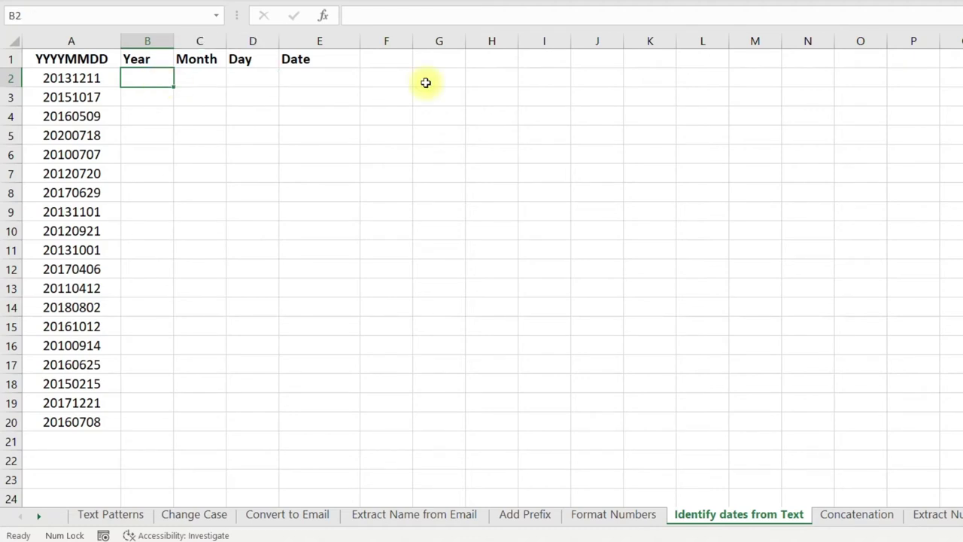
pyautogui.write('2013')
pyautogui.press('Tab')
pyautogui.write('12')
pyautogui.press('Tab')
pyautogui.write('11')
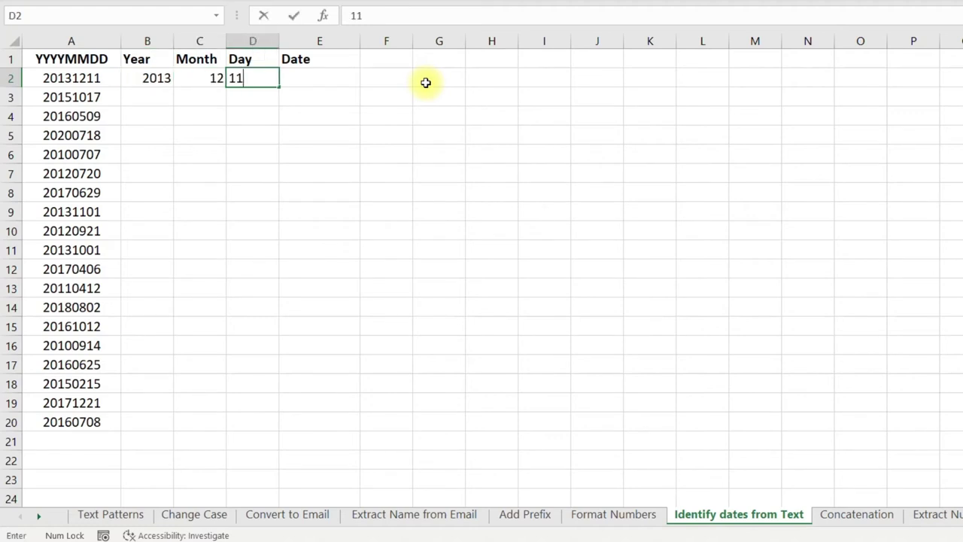
pyautogui.press('Return')
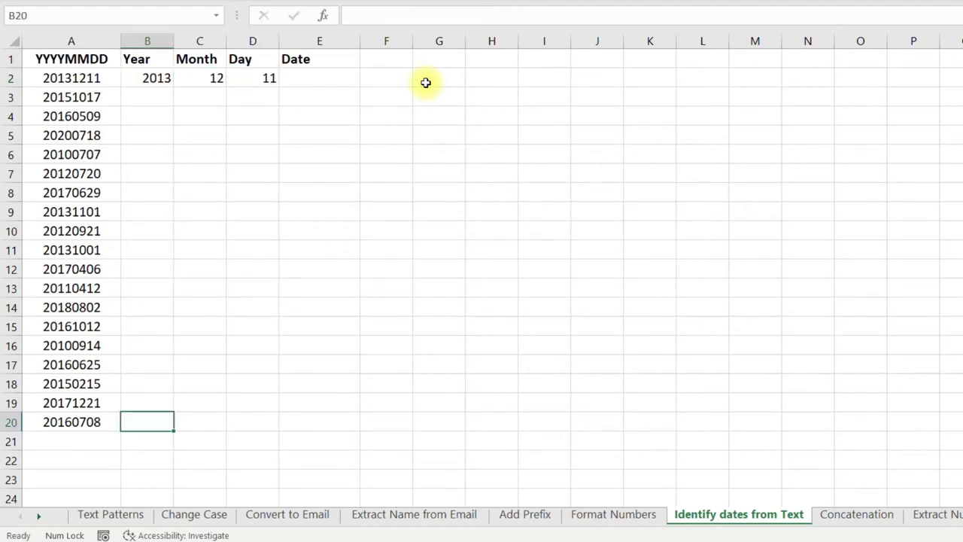
# Flash Fill the Year, Month and Day columns down to row 20.
pyautogui.hotkey('ctrl', 'shift', 'Up')
pyautogui.hotkey('ctrl', 'e')
pyautogui.press('Right')
pyautogui.hotkey('ctrl', 'shift', 'Up')
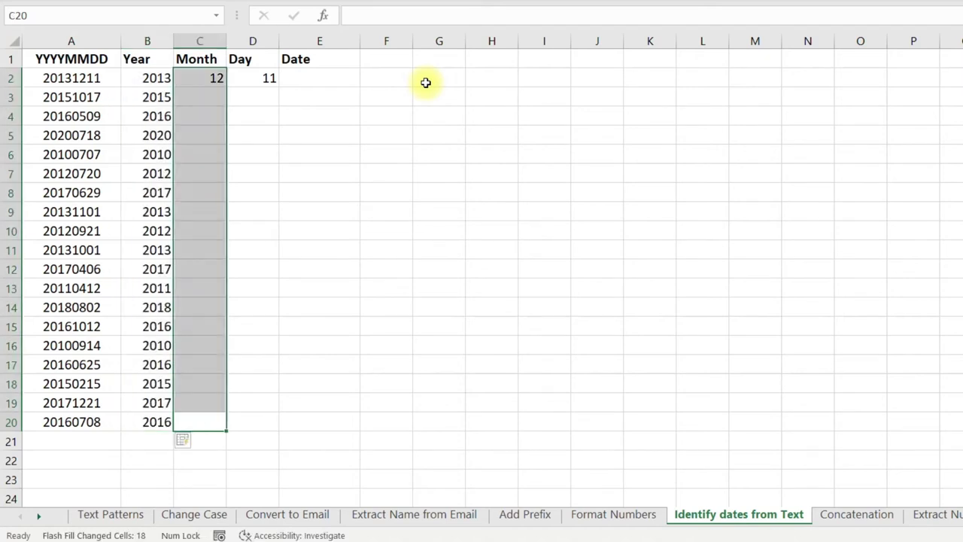
pyautogui.hotkey('ctrl', 'e')
pyautogui.press('Right')
pyautogui.hotkey('ctrl', 'shift', 'Up')
pyautogui.hotkey('ctrl', 'e')
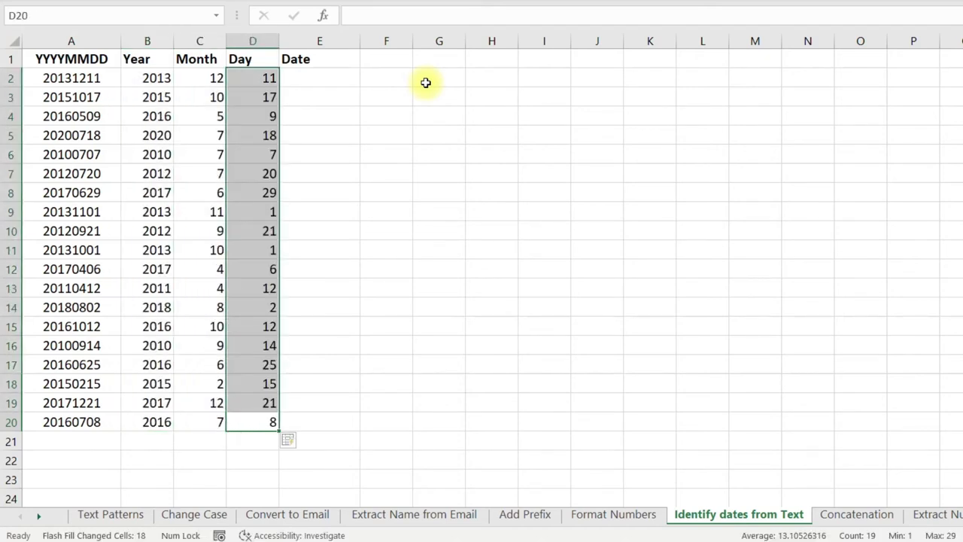
pyautogui.click(328, 81)
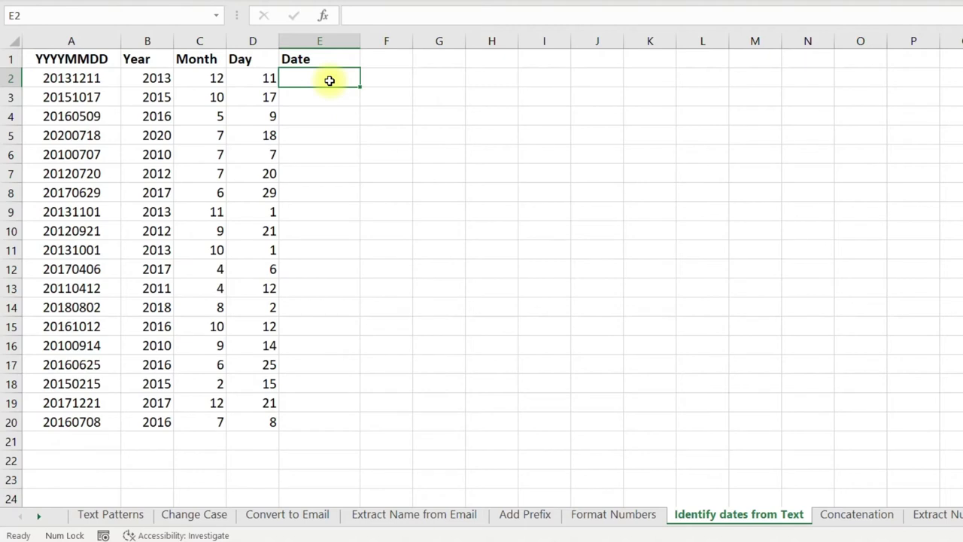
# Enter =DATE(B2,C2,D2) in E2, copy it down to E20 and apply date formatting.
pyautogui.write('=date')
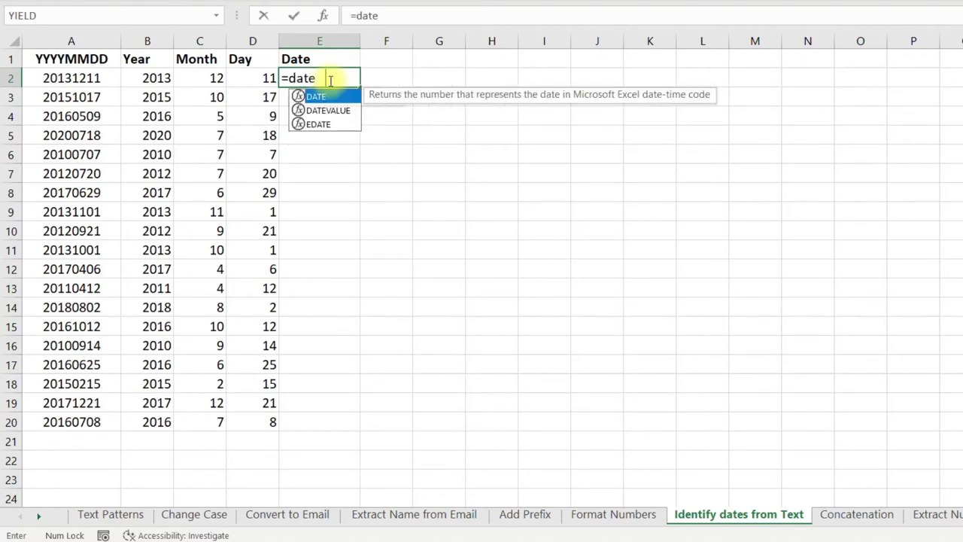
pyautogui.press('Tab')
pyautogui.click(155, 76)
pyautogui.write(',')
pyautogui.click(205, 76)
pyautogui.write(',')
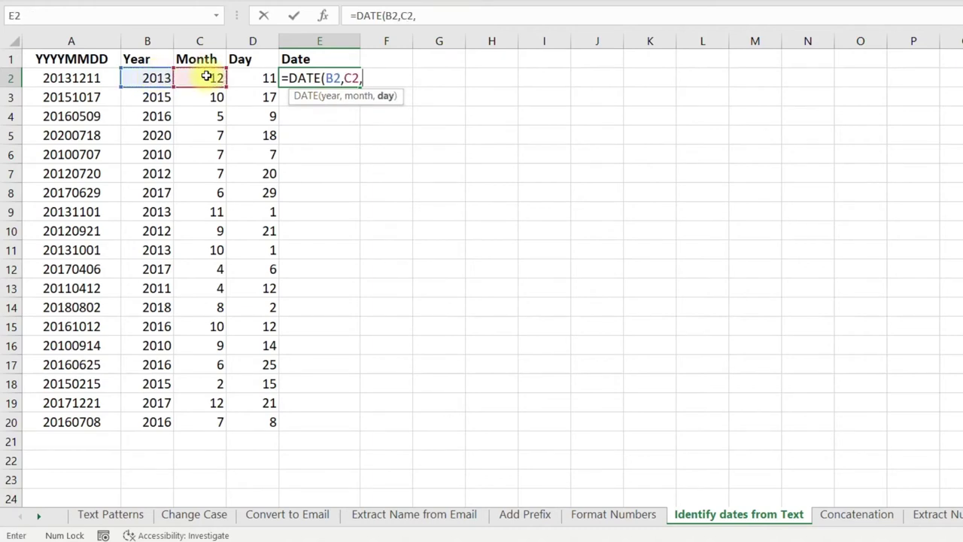
pyautogui.click(258, 77)
pyautogui.press('Return')
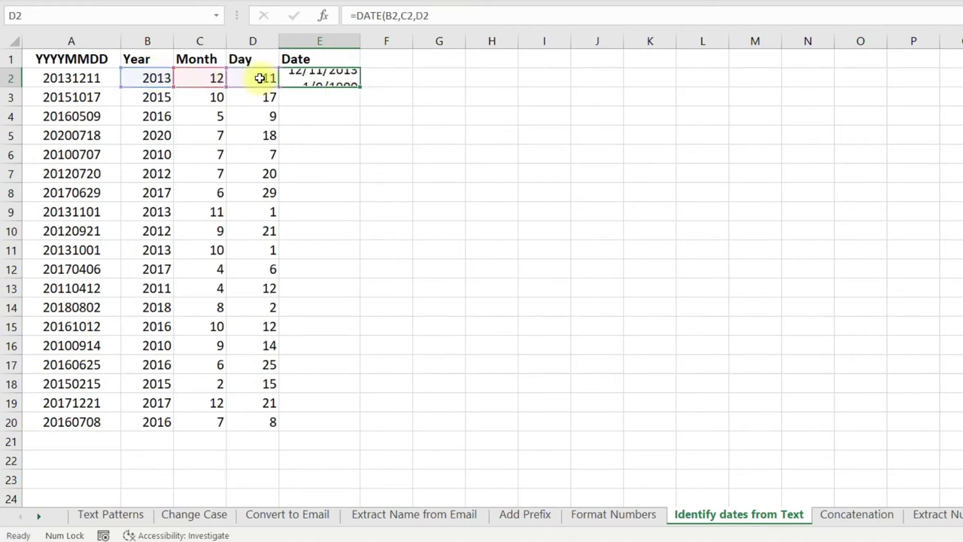
pyautogui.press('Up')
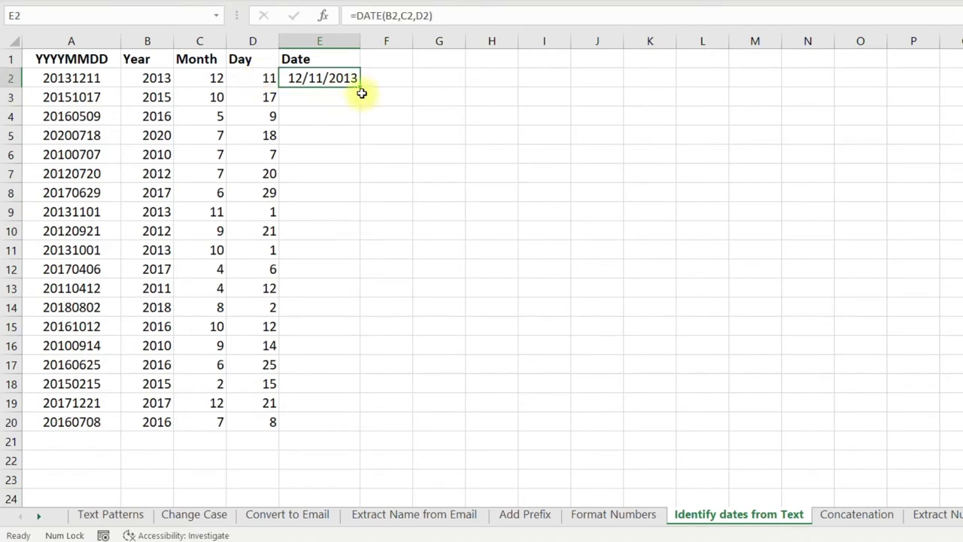
pyautogui.doubleClick(360, 92)
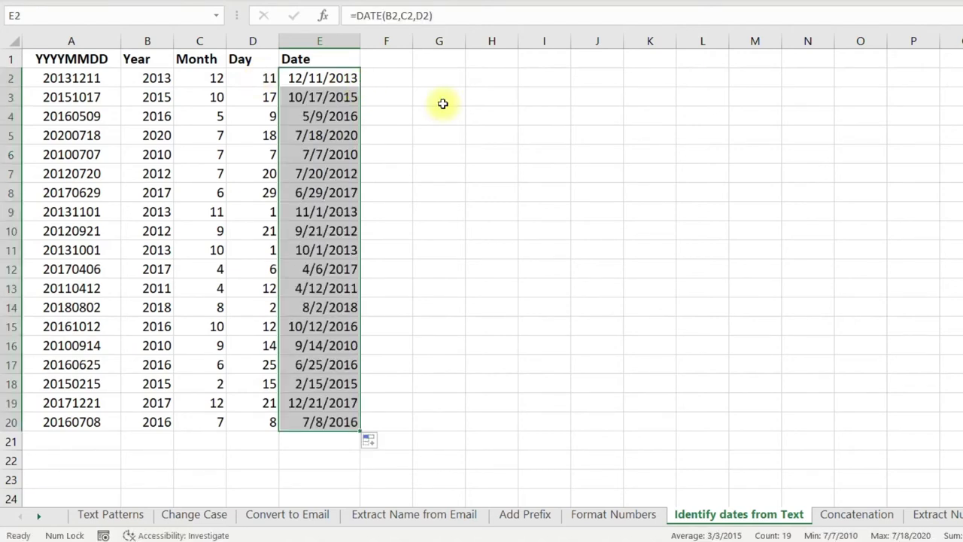
pyautogui.hotkey('ctrl', 'shift', '3')
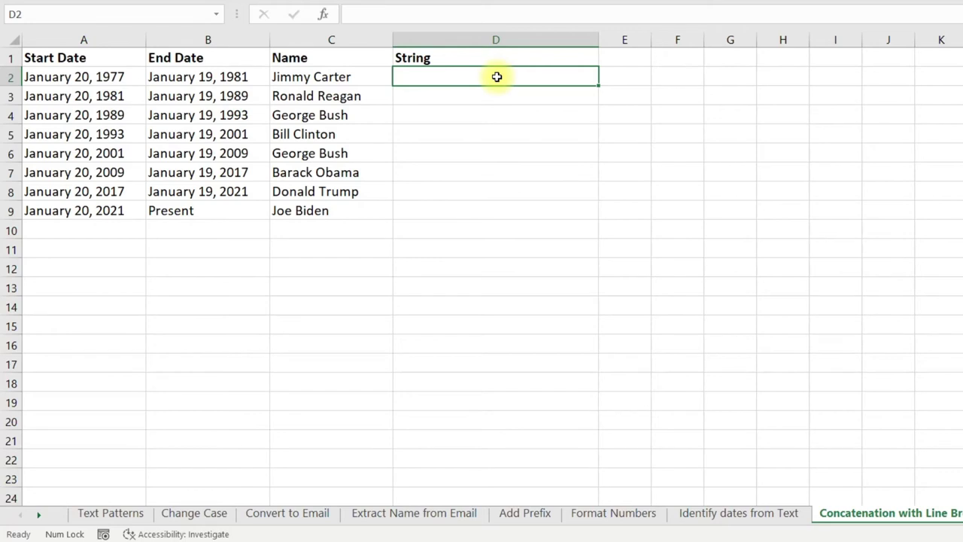
# Enter the three-line example 'Jimmy Carter / Start: January 20, 1977 / End: January 19, 1981' in D2.
pyautogui.press('Left')
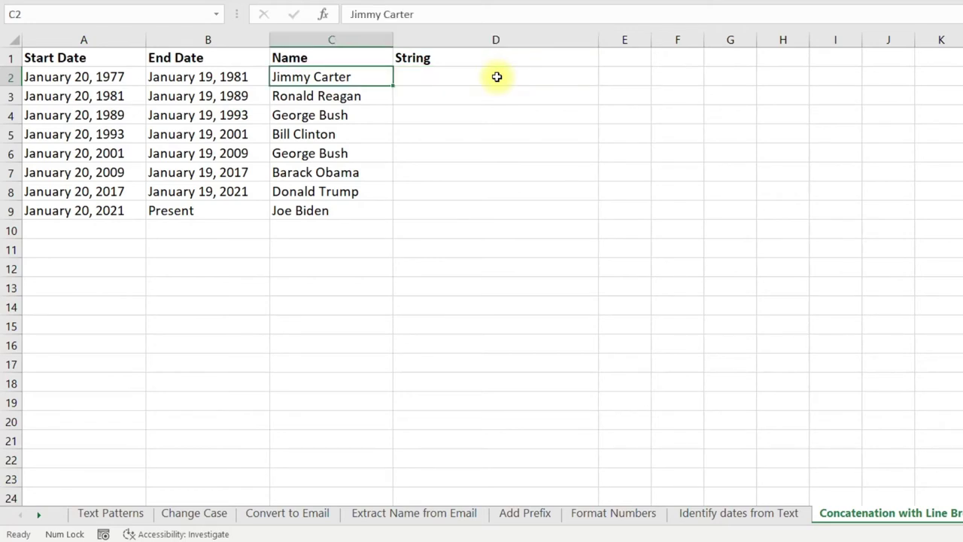
pyautogui.hotkey('ctrl', 'shift', 'Left')
pyautogui.hotkey('ctrl', 'shift', 'Down')
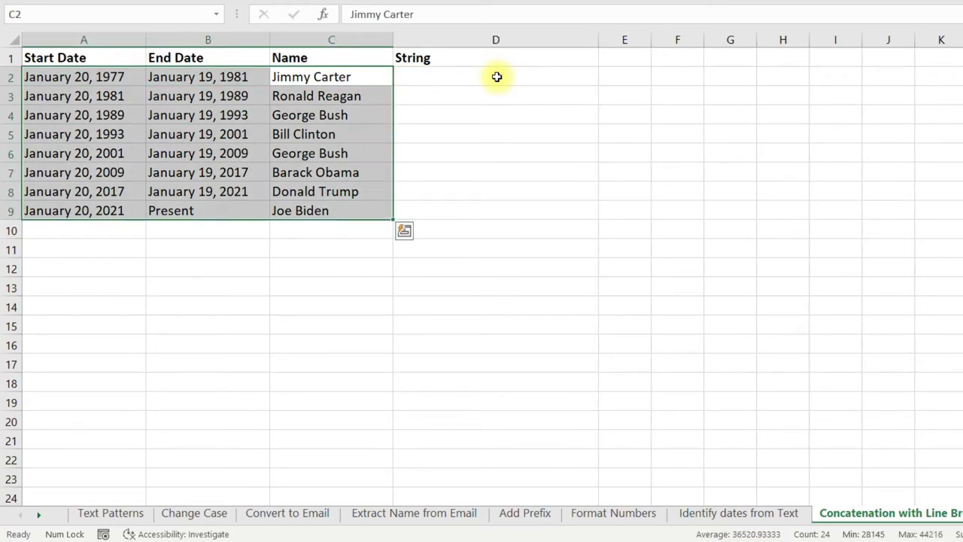
pyautogui.click(497, 77)
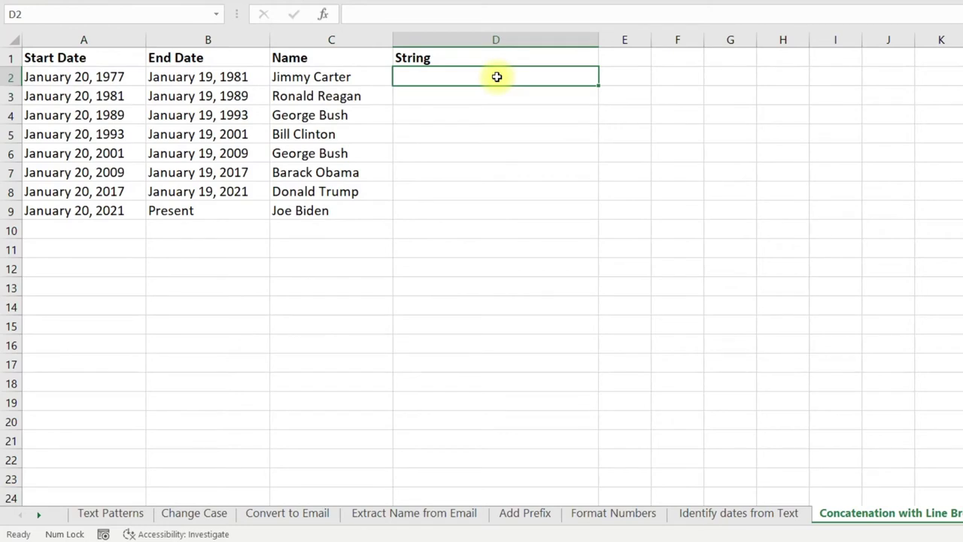
pyautogui.write('Jimmy Carter')
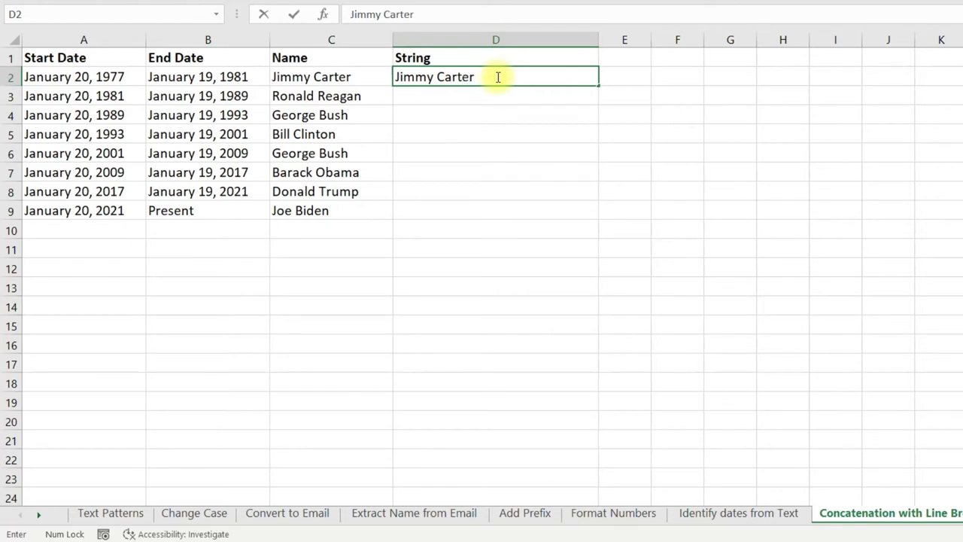
pyautogui.hotkey('alt', 'Return')
pyautogui.write('S')
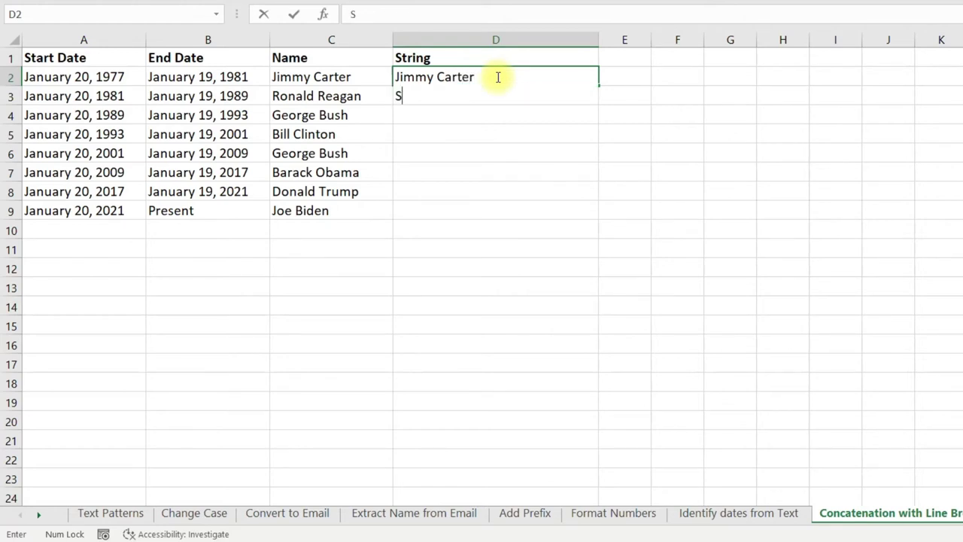
pyautogui.write('tart: January 20, 1977')
pyautogui.hotkey('alt', 'Return')
pyautogui.write('End: January')
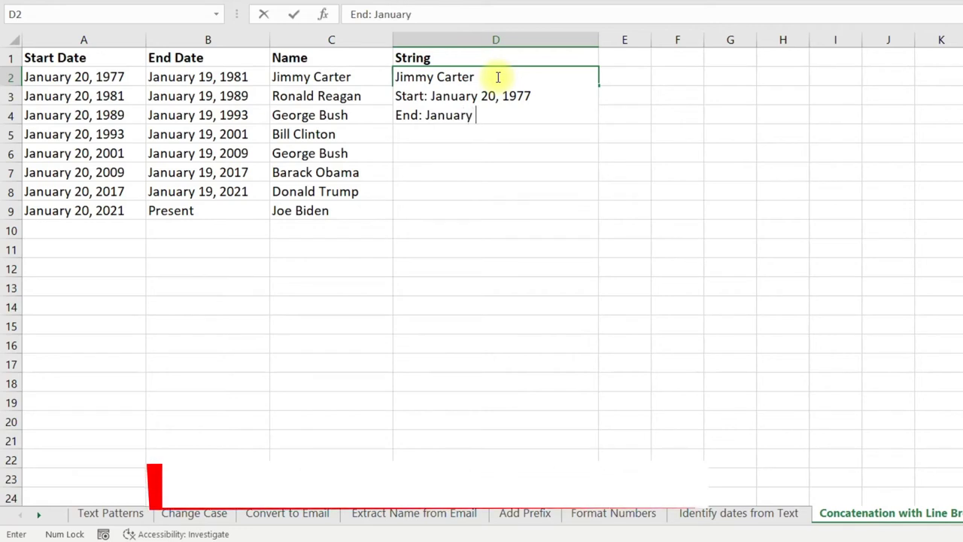
pyautogui.write(' 19, 1981')
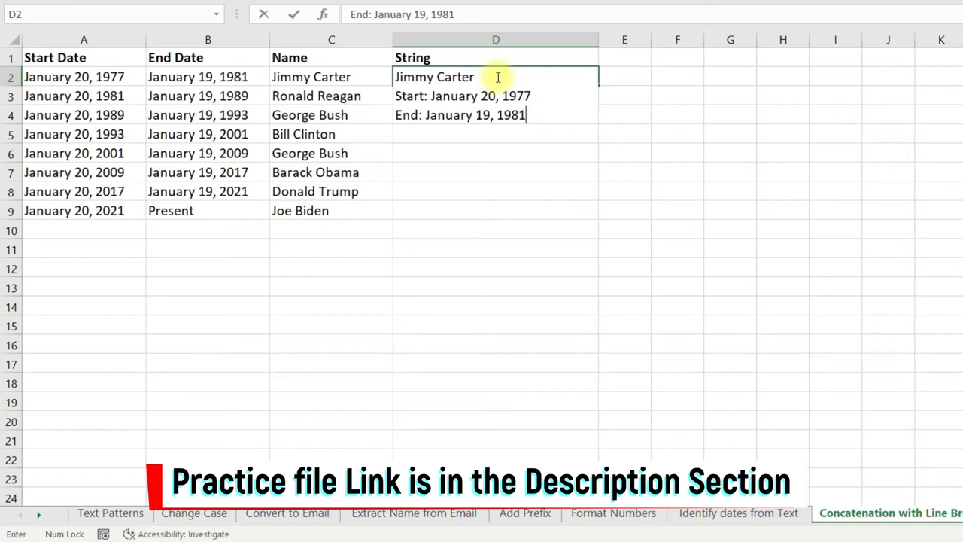
pyautogui.press('Return')
# Flash Fill the remaining String cells D3:D9 from the D2 example.
pyautogui.press('Down')
pyautogui.press('Down')
pyautogui.press('Down')
pyautogui.press('Down')
pyautogui.press('Down')
pyautogui.press('Down')
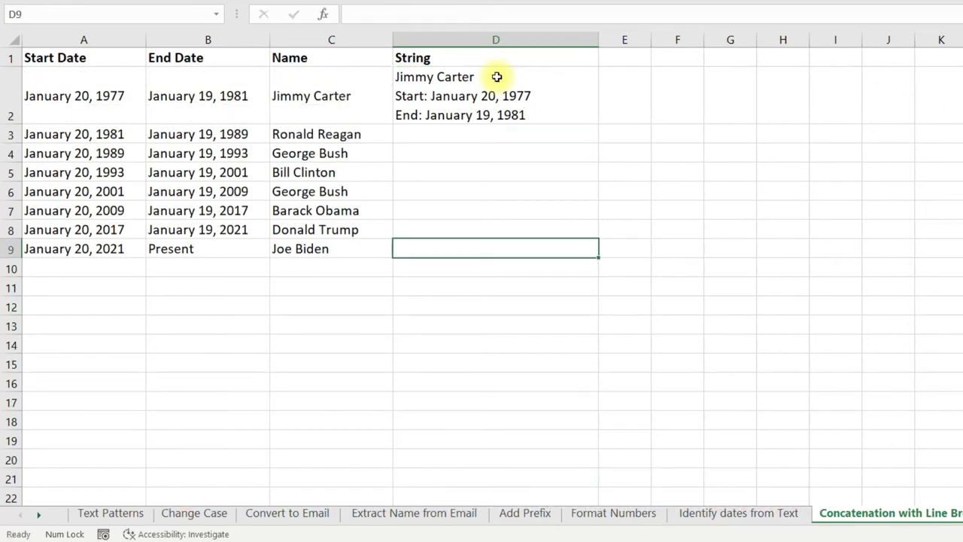
pyautogui.keyDown('shift'); pyautogui.click(496, 77); pyautogui.keyUp('shift')
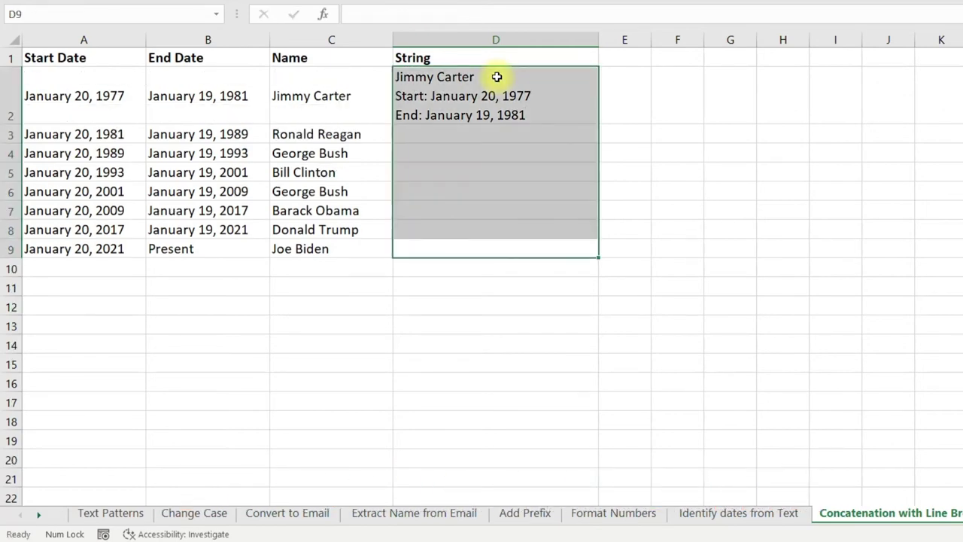
pyautogui.hotkey('ctrl', 'e')
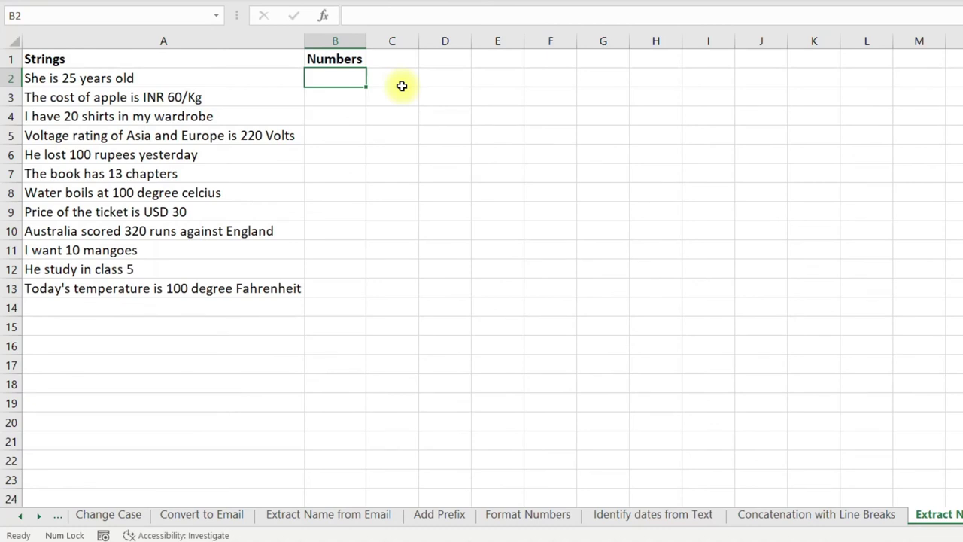
# Enter 25 in B2 and Flash Fill the extracted numbers down B2:B13.
pyautogui.press('Left')
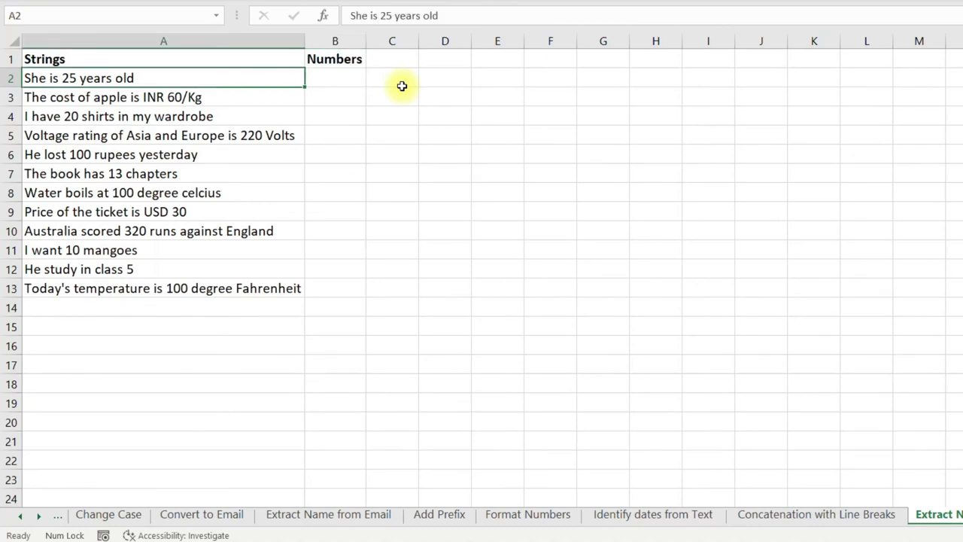
pyautogui.hotkey('ctrl', 'shift', 'Down')
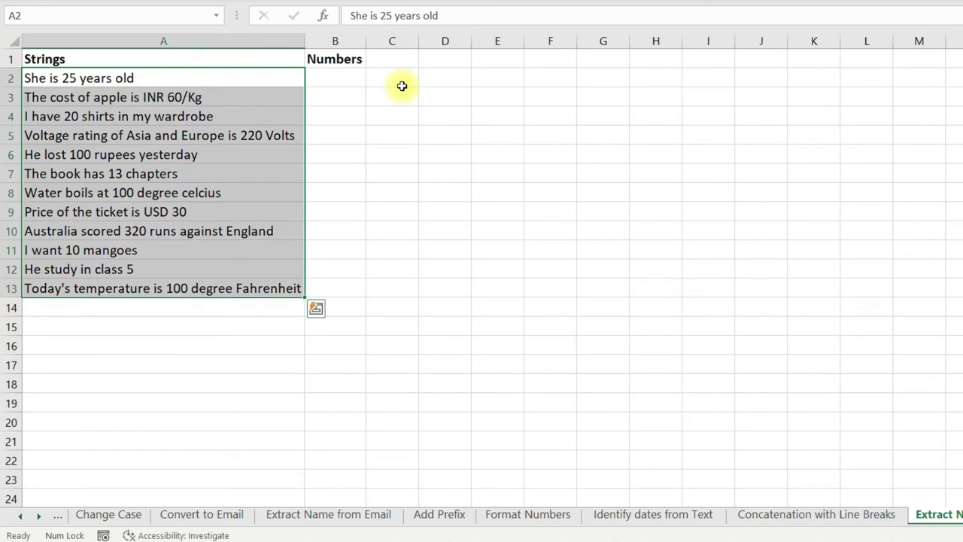
pyautogui.press('Right')
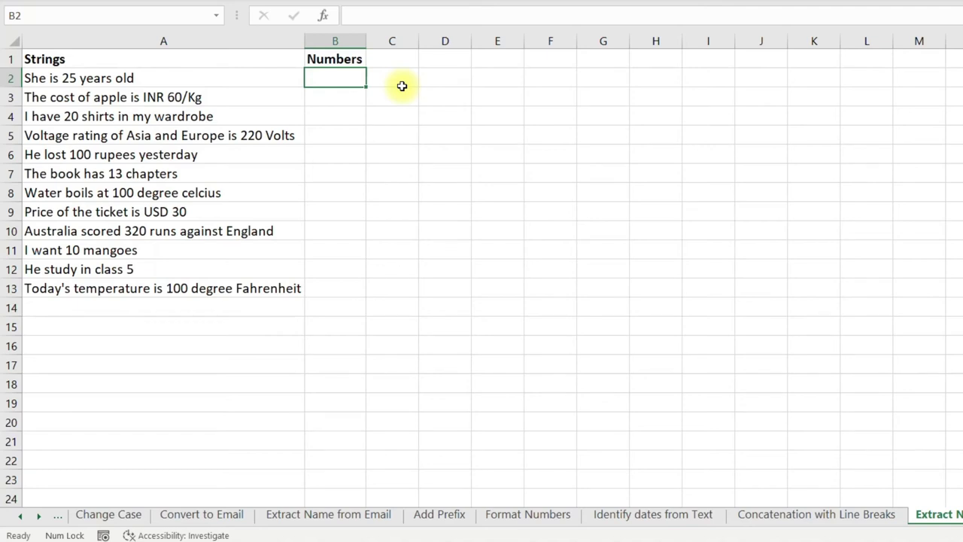
pyautogui.write('25')
pyautogui.press('Return')
pyautogui.press('Left')
pyautogui.hotkey('ctrl', 'Down')
pyautogui.press('Right')
pyautogui.hotkey('ctrl', 'shift', 'Up')
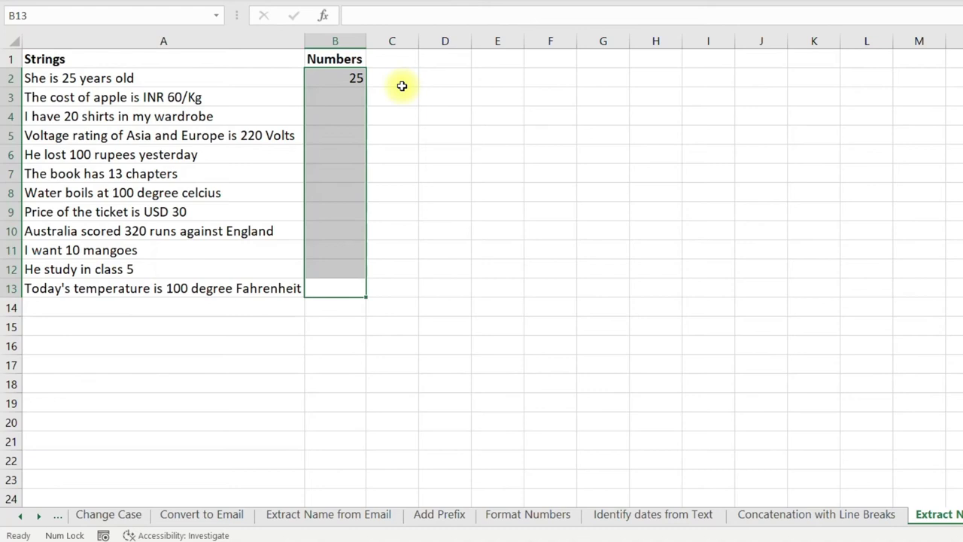
pyautogui.hotkey('ctrl', 'e')
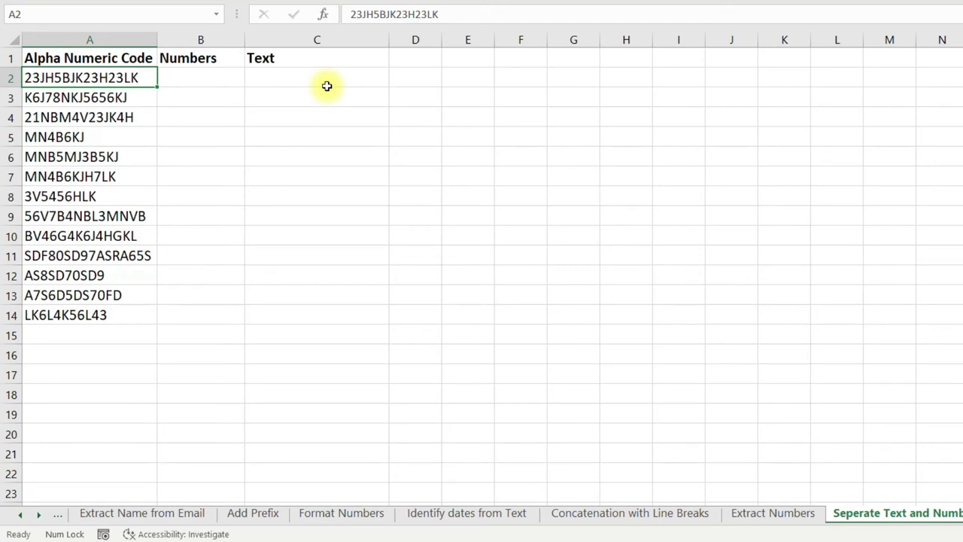
# Copy the A2 code into B2 and trim it to the digits-only example 2352323.
pyautogui.hotkey('ctrl', 'shift', 'Down')
pyautogui.press('Right')
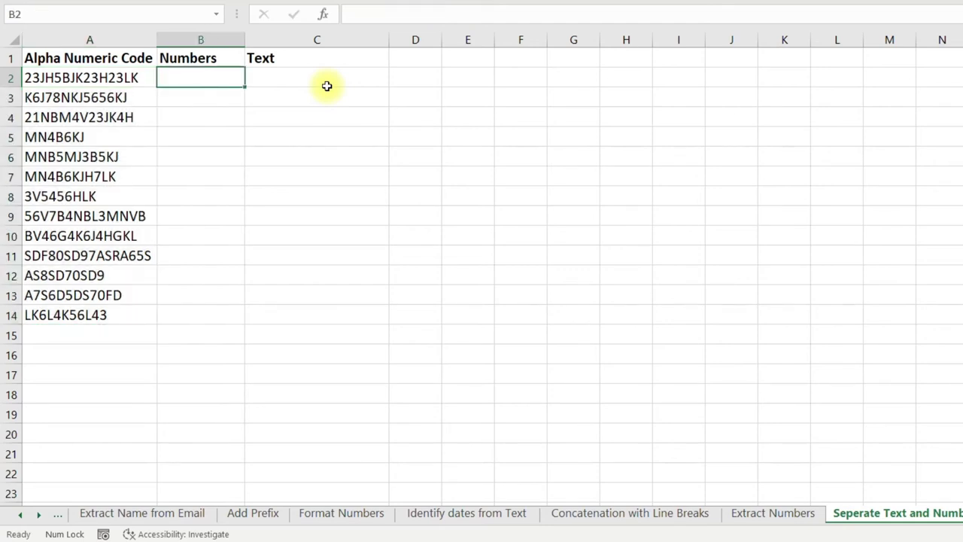
pyautogui.press('Left')
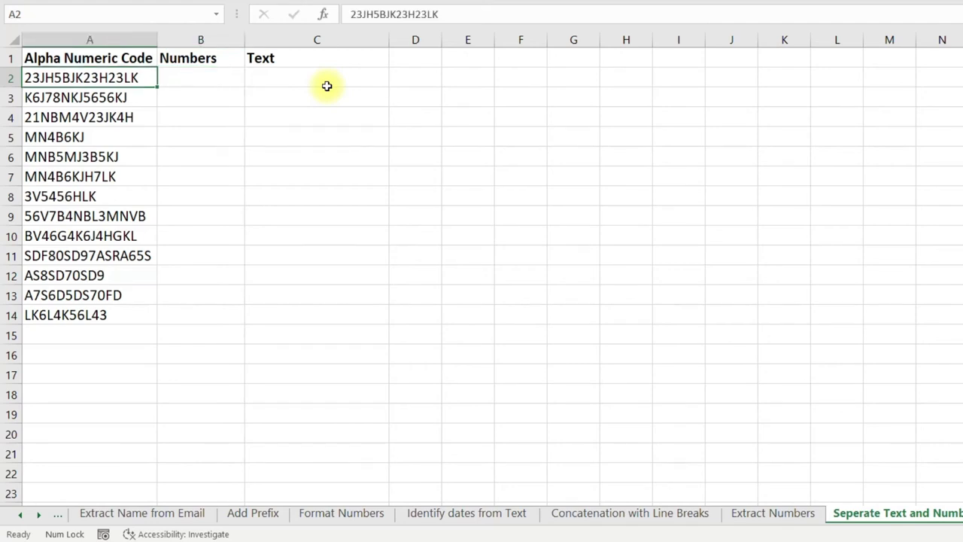
pyautogui.hotkey('ctrl', 'c')
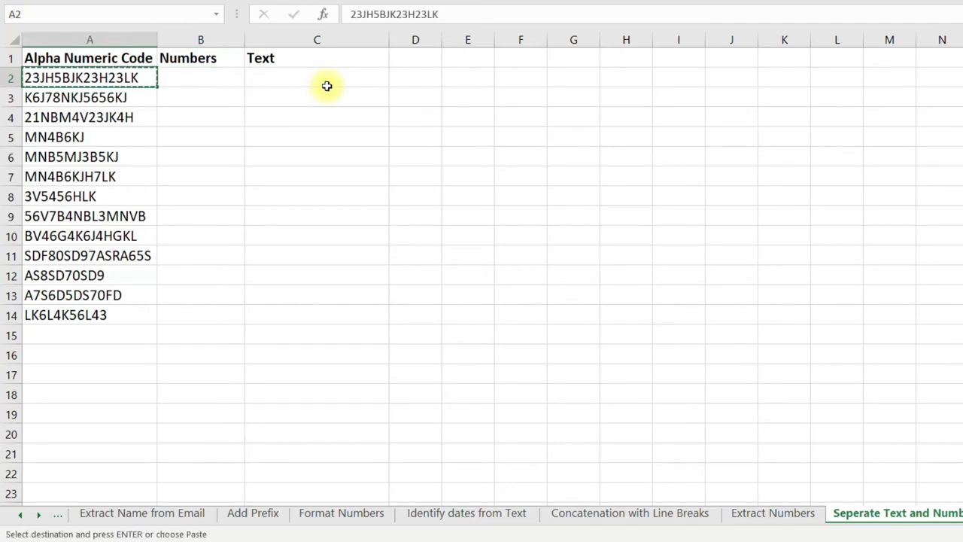
pyautogui.press('Right')
pyautogui.press('Return')
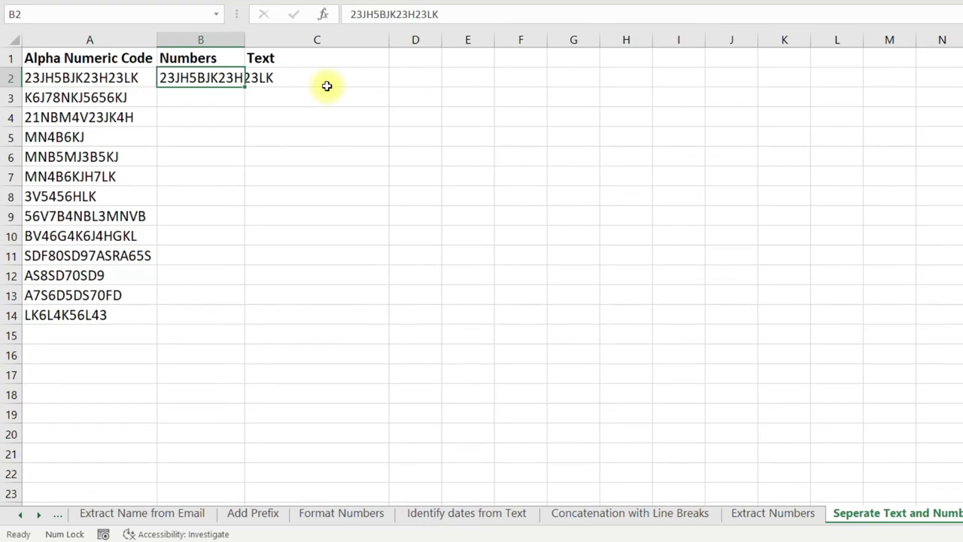
pyautogui.press('F2')
pyautogui.press('BackSpace')
pyautogui.press('BackSpace')
pyautogui.press('Left')
pyautogui.press('Left')
pyautogui.press('BackSpace')
pyautogui.press('Left')
pyautogui.press('Left')
pyautogui.press('BackSpace')
pyautogui.press('BackSpace')
pyautogui.press('BackSpace')
pyautogui.press('Left')
pyautogui.press('BackSpace')
pyautogui.press('BackSpace')
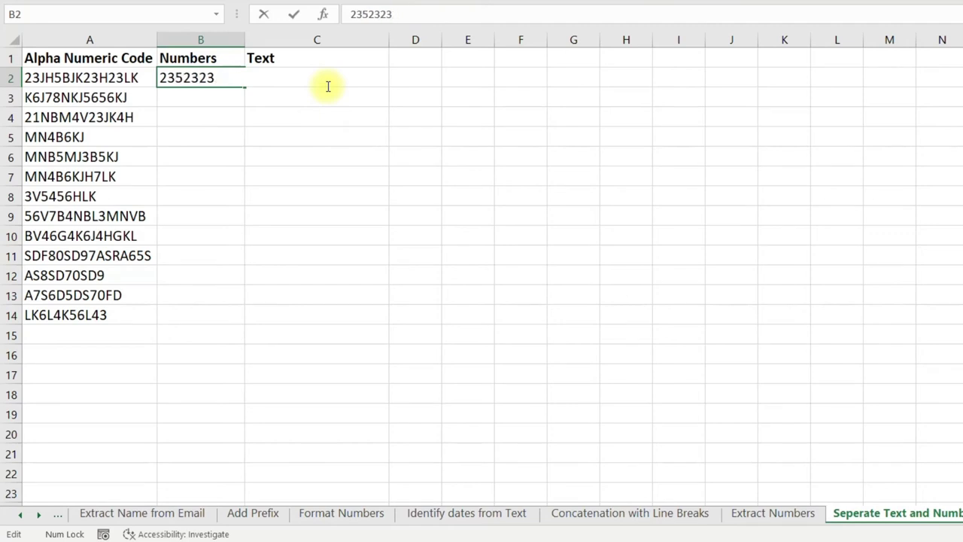
pyautogui.press('Return')
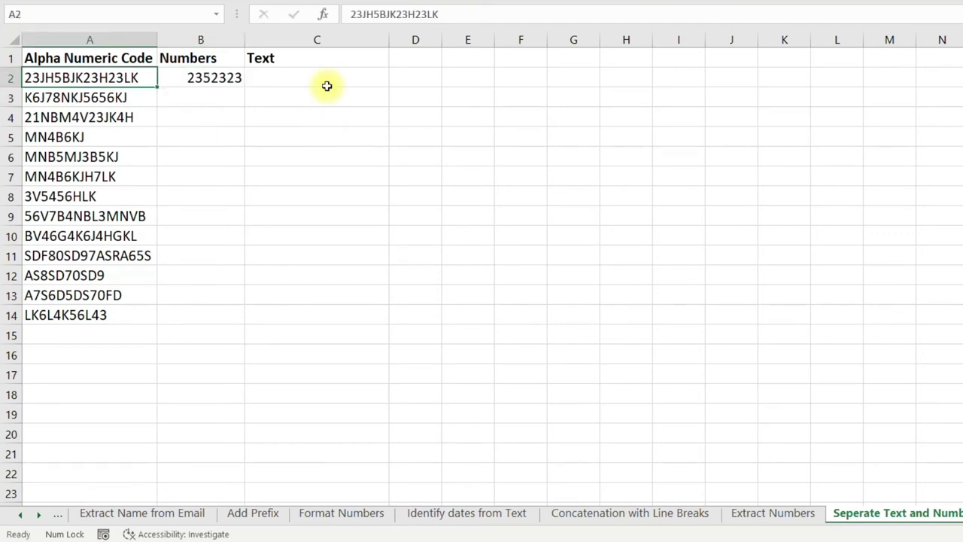
# Copy the A2 code into C2 and trim it to the letters-only example JHBJKHLK.
pyautogui.hotkey('ctrl', 'c')
pyautogui.click(326, 86)
pyautogui.hotkey('ctrl', 'v')
pyautogui.press('Escape')
pyautogui.press('F2')
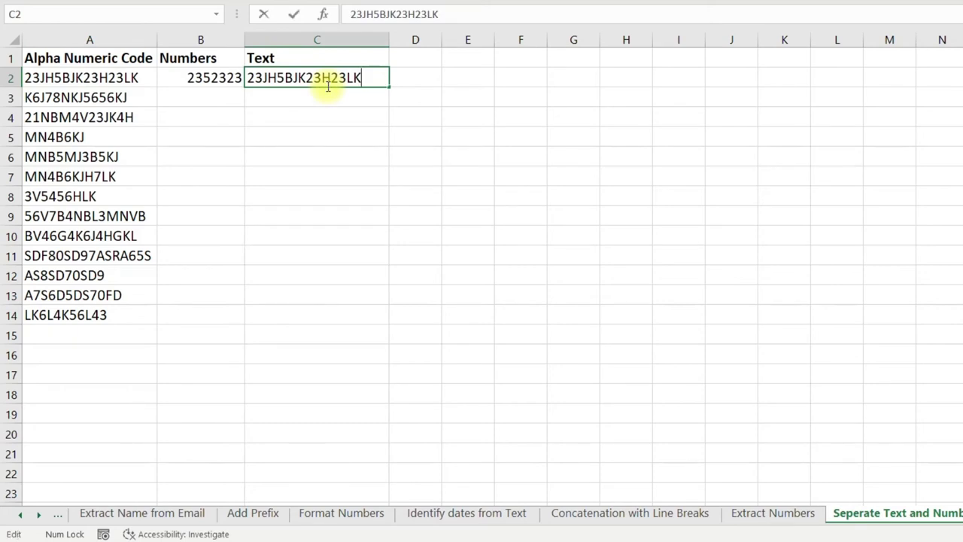
pyautogui.press('Left')
pyautogui.press('Left')
pyautogui.press('BackSpace')
pyautogui.press('BackSpace')
pyautogui.press('Left')
pyautogui.press('BackSpace')
pyautogui.press('BackSpace')
pyautogui.press('Left')
pyautogui.press('Left')
pyautogui.press('Left')
pyautogui.press('BackSpace')
pyautogui.press('Left')
pyautogui.press('Left')
pyautogui.press('BackSpace')
pyautogui.press('BackSpace')
# Flash Fill the Numbers column B2:B14 and the Text column C2:C14.
pyautogui.press('Return')
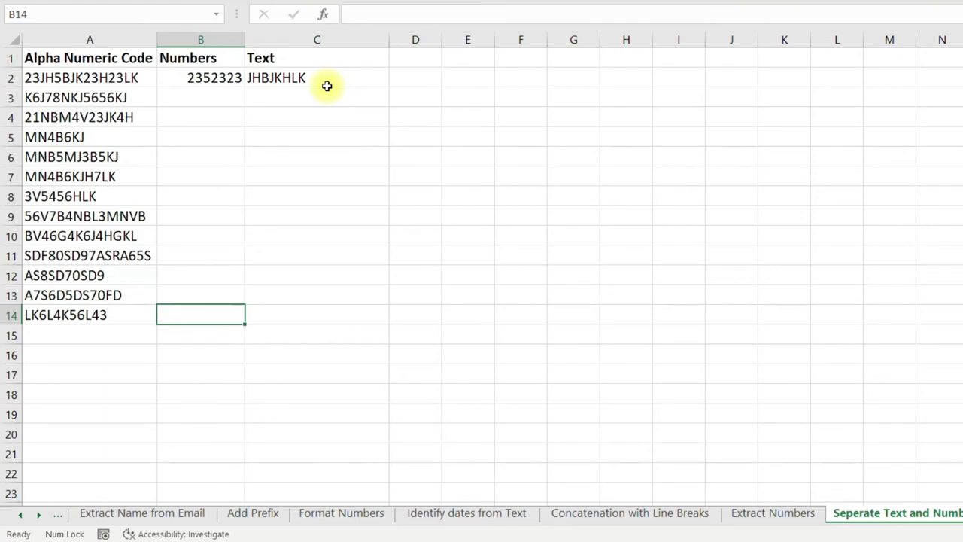
pyautogui.hotkey('ctrl', 'shift', 'Up')
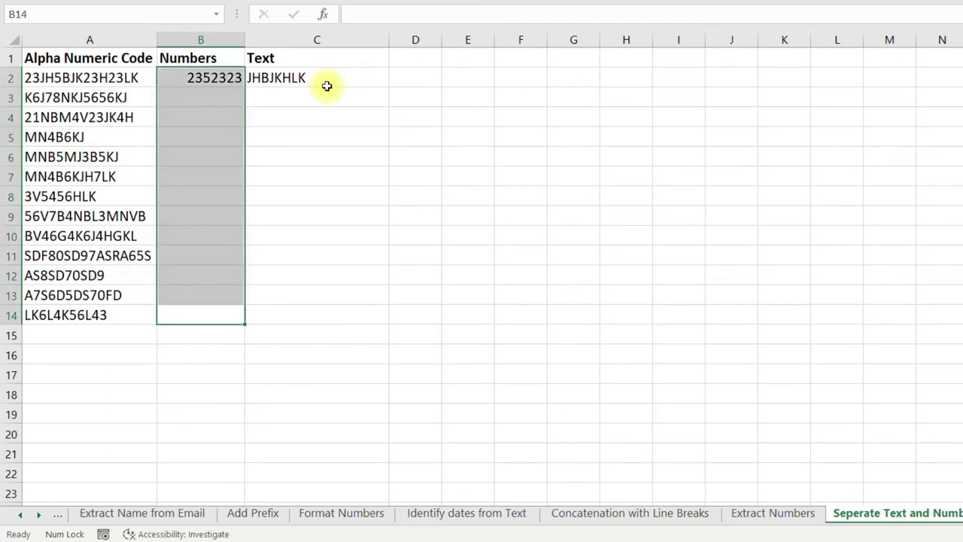
pyautogui.hotkey('ctrl', 'e')
pyautogui.press('Right')
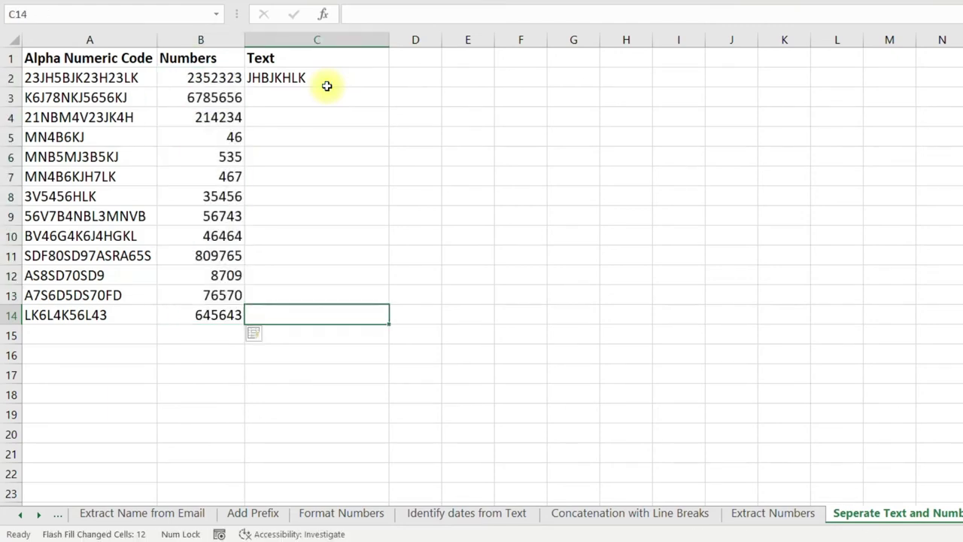
pyautogui.hotkey('ctrl', 'shift', 'Up')
pyautogui.hotkey('ctrl', 'e')
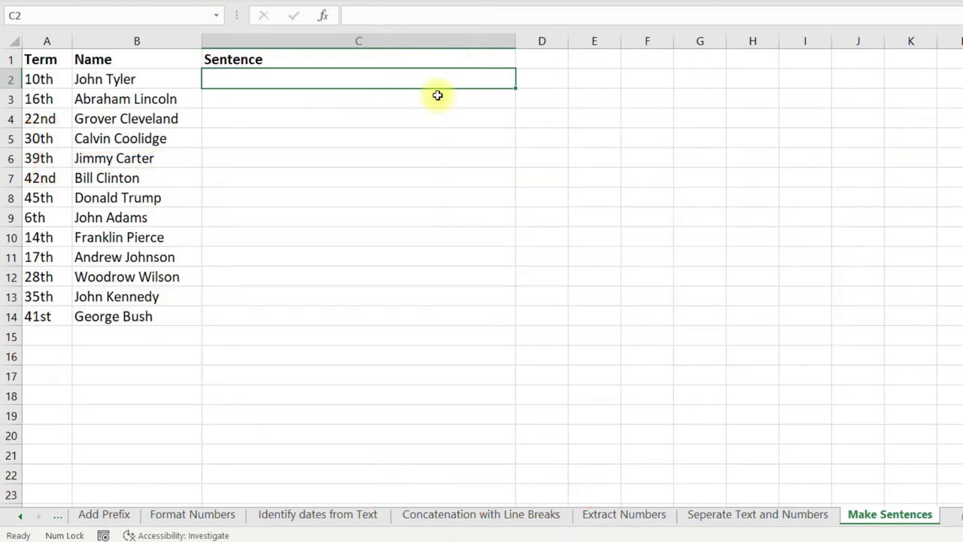
# Enter the example sentence 'Mr. John Tyler was 10th President of USA' in C2.
pyautogui.press('Left')
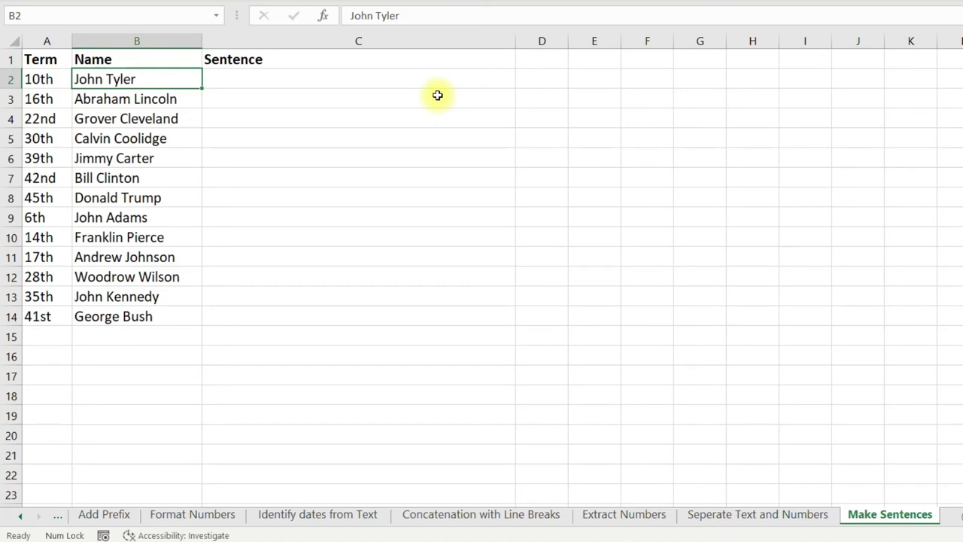
pyautogui.hotkey('ctrl', 'shift', 'Down')
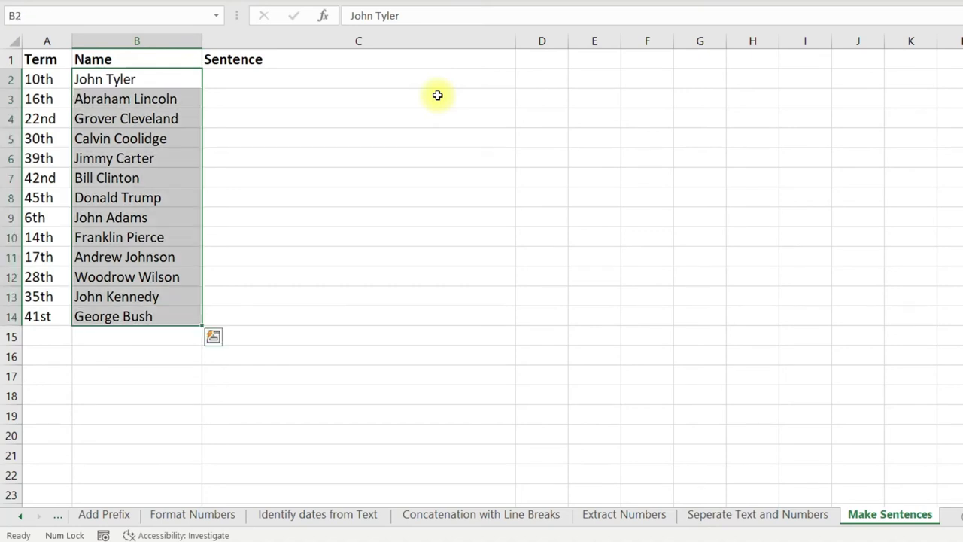
pyautogui.press('Left')
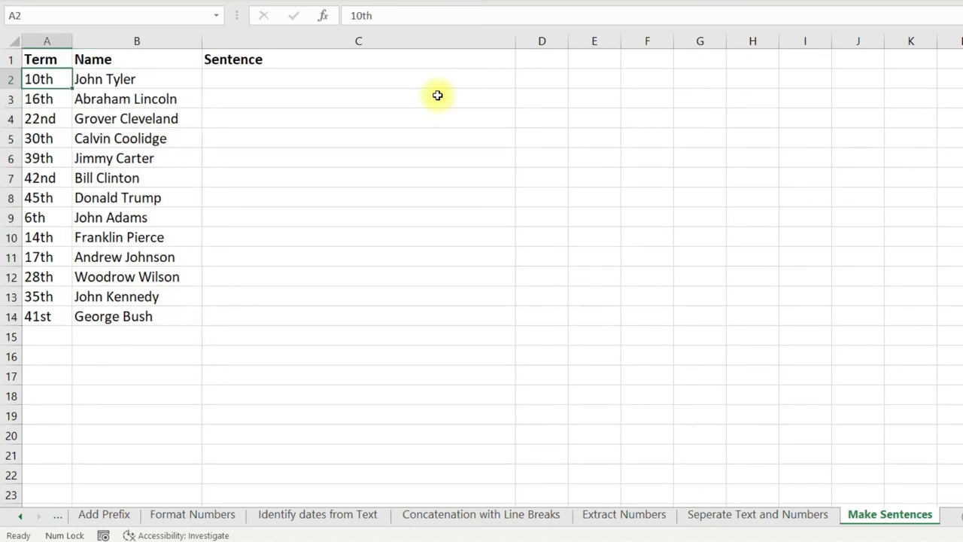
pyautogui.hotkey('ctrl', 'shift', 'Down')
pyautogui.press('Right')
pyautogui.press('Right')
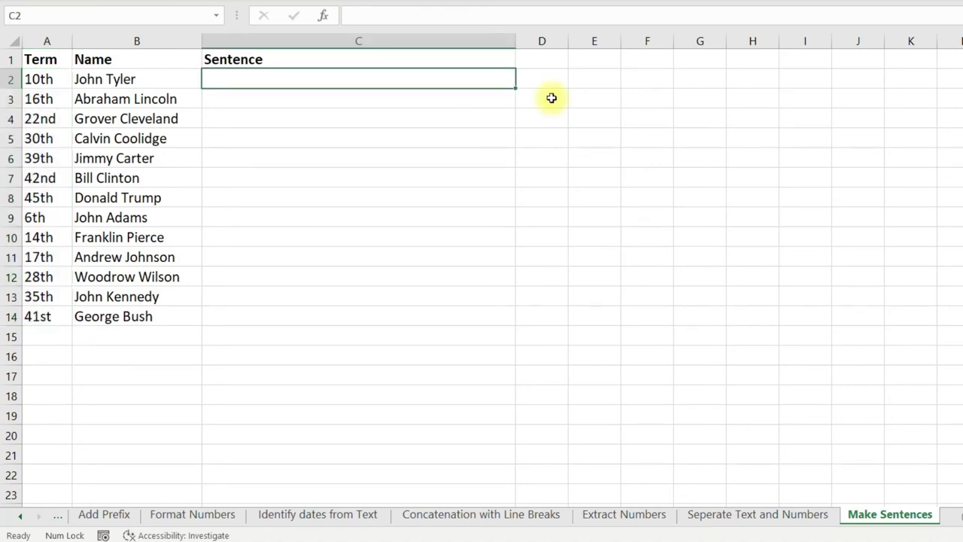
pyautogui.write('Mr. John Tyler was 10th Presid')
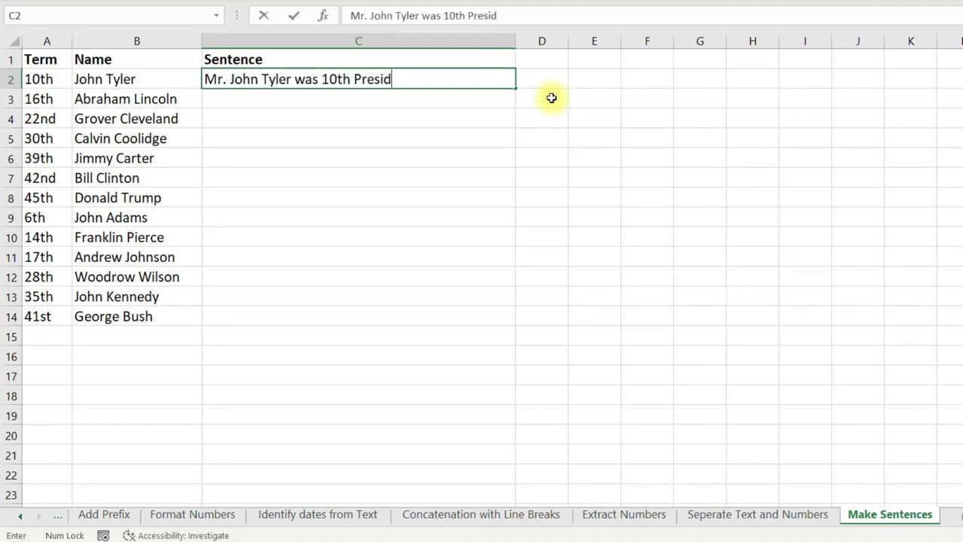
pyautogui.write('ent of USA')
pyautogui.press('Return')
# Flash Fill the sentence pattern down C2:C14 for every president.
pyautogui.press('Left')
pyautogui.hotkey('ctrl', 'Down')
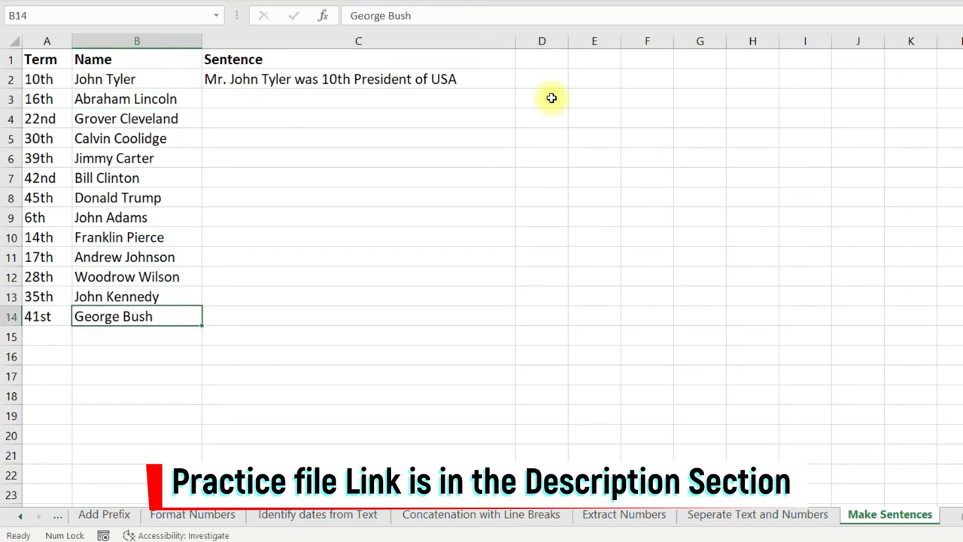
pyautogui.press('Right')
pyautogui.hotkey('ctrl', 'shift', 'Up')
pyautogui.hotkey('ctrl', 'e')
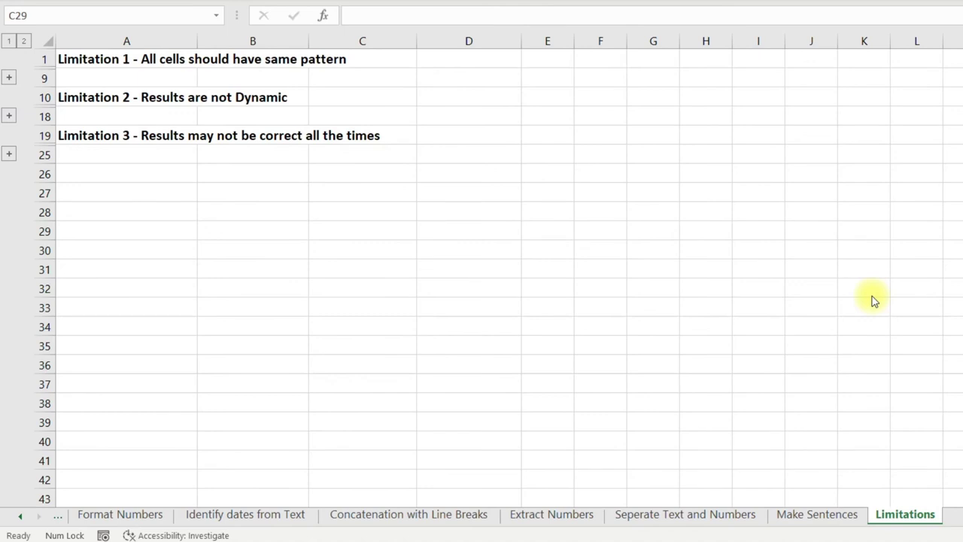
# Expand the Limitation 1 rows and enter William, Howard, Taft in B4:D4.
pyautogui.hotkey('ctrl', 'Home')
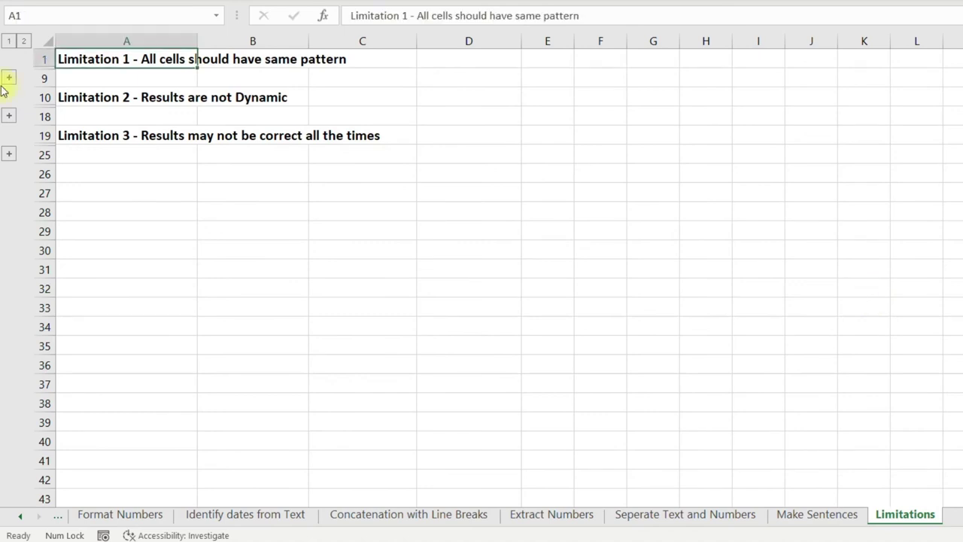
pyautogui.click(8, 79)
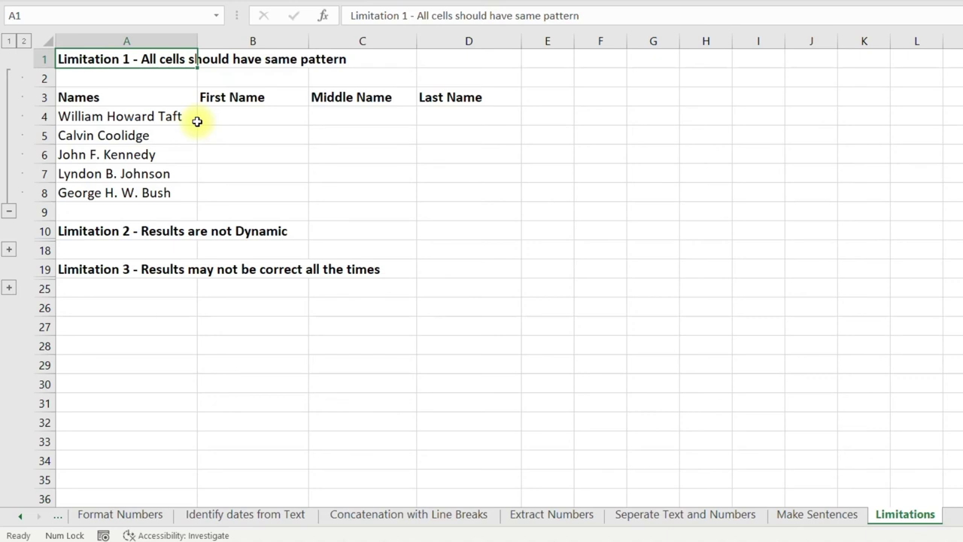
pyautogui.click(247, 116)
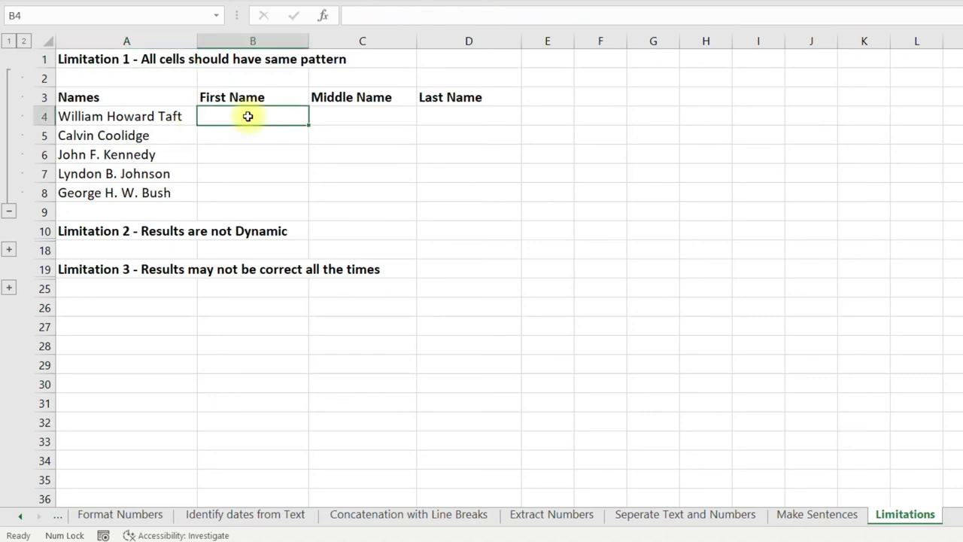
pyautogui.write('William')
pyautogui.press('Tab')
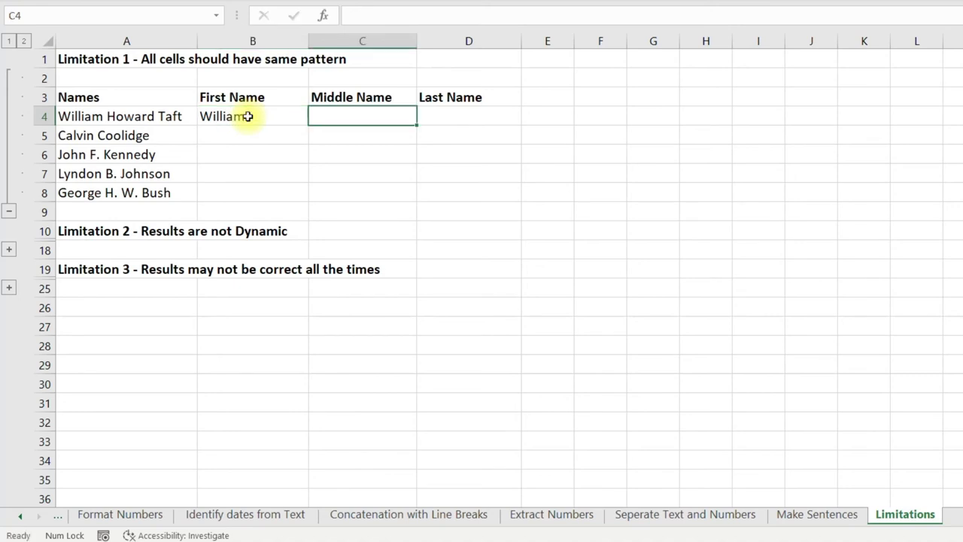
pyautogui.write('Howard')
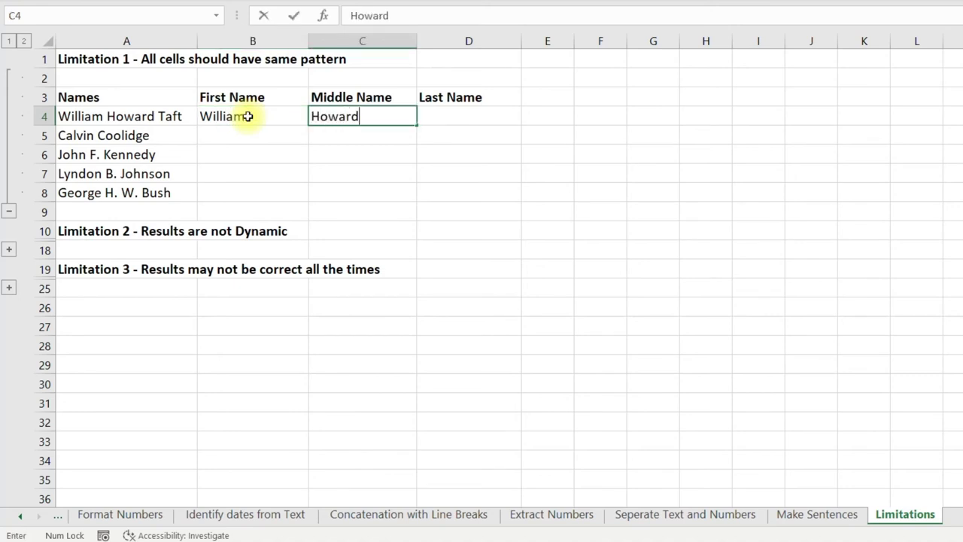
pyautogui.press('Tab')
pyautogui.write('Taft')
pyautogui.press('Return')
# Flash Fill the First, Middle and Last Name columns for rows 4 to 8.
pyautogui.moveTo(282, 116); pyautogui.dragTo(281, 197)
pyautogui.hotkey('ctrl', 'e')
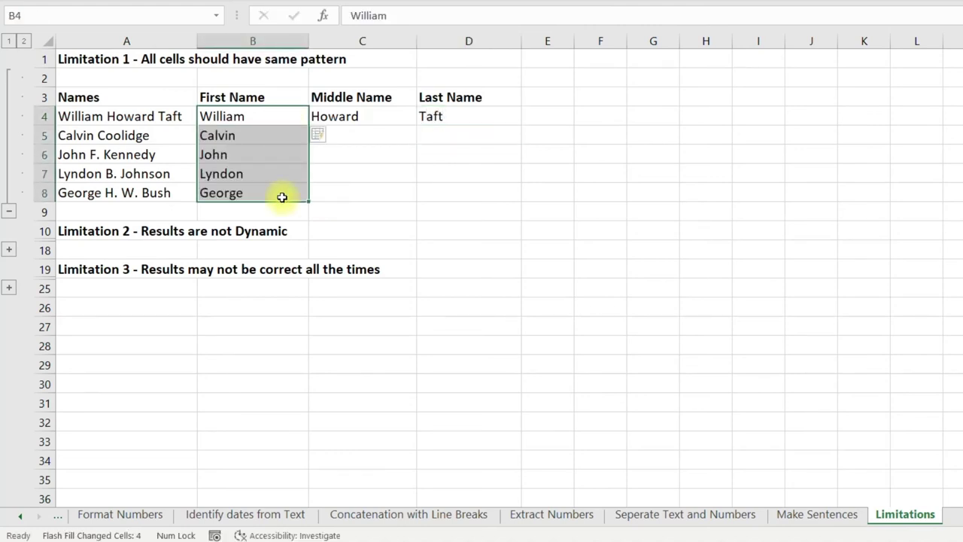
pyautogui.moveTo(383, 116); pyautogui.dragTo(381, 189)
pyautogui.hotkey('ctrl', 'e')
pyautogui.moveTo(498, 117); pyautogui.dragTo(492, 183)
pyautogui.hotkey('ctrl', 'e')
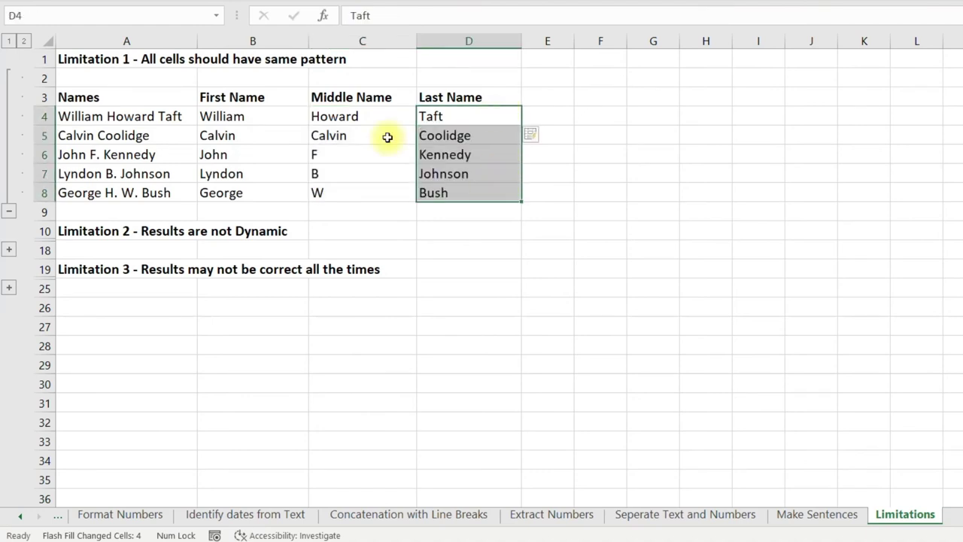
# Check Calvin Coolidge's wrong middle name and George Bush's W, then collapse Limitation 1.
pyautogui.click(387, 137)
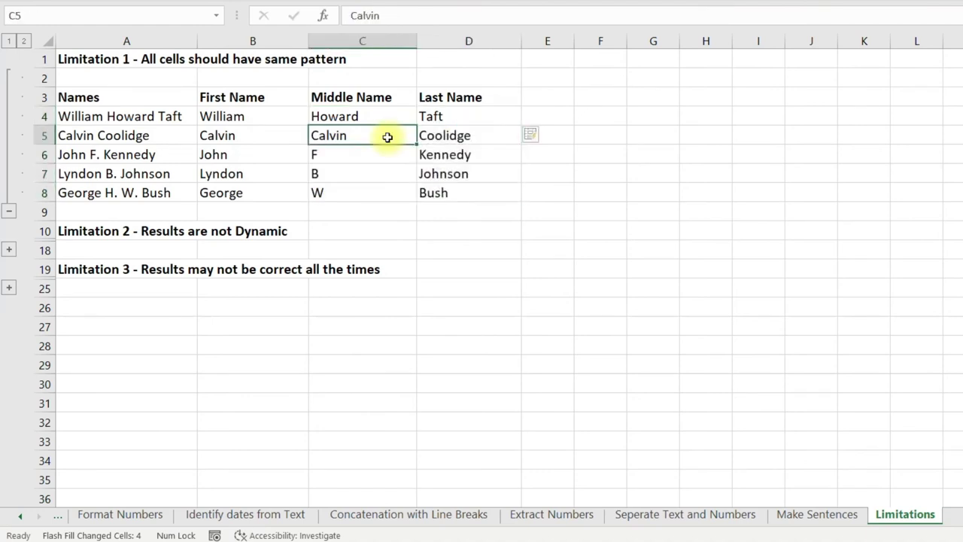
pyautogui.click(376, 193)
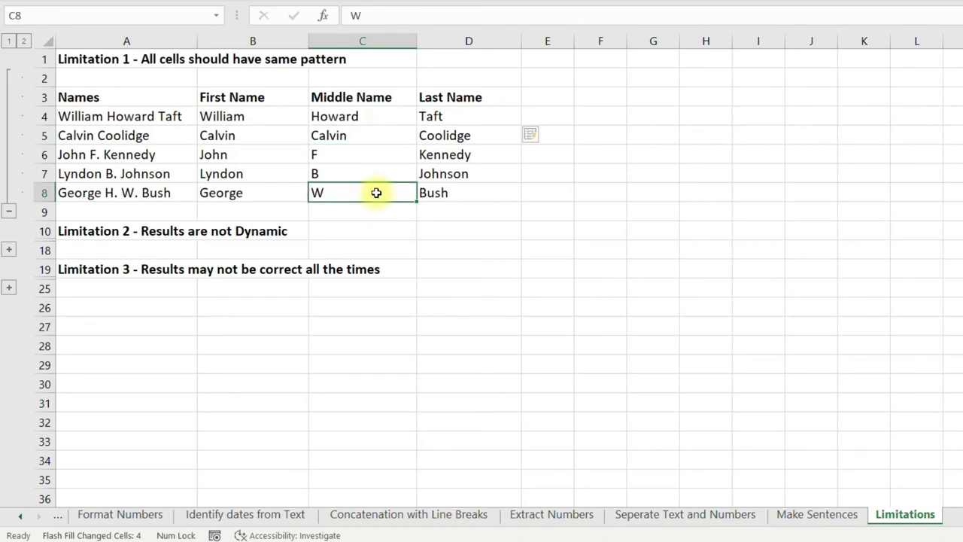
pyautogui.click(9, 211)
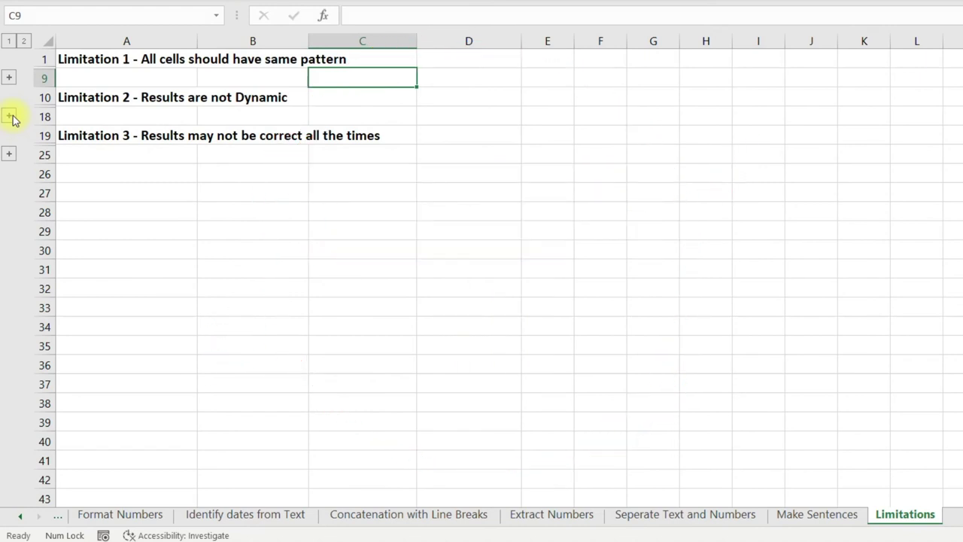
# Expand Limitation 2 and change Calvin Coolidge in A16 to Calvin Coolidgi.
pyautogui.click(10, 116)
pyautogui.click(269, 156)
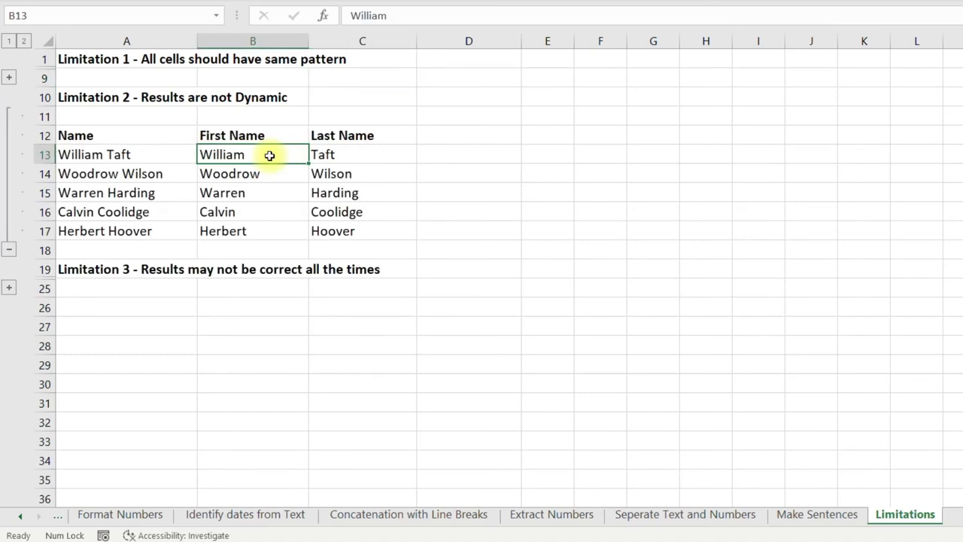
pyautogui.moveTo(269, 156); pyautogui.dragTo(365, 231)
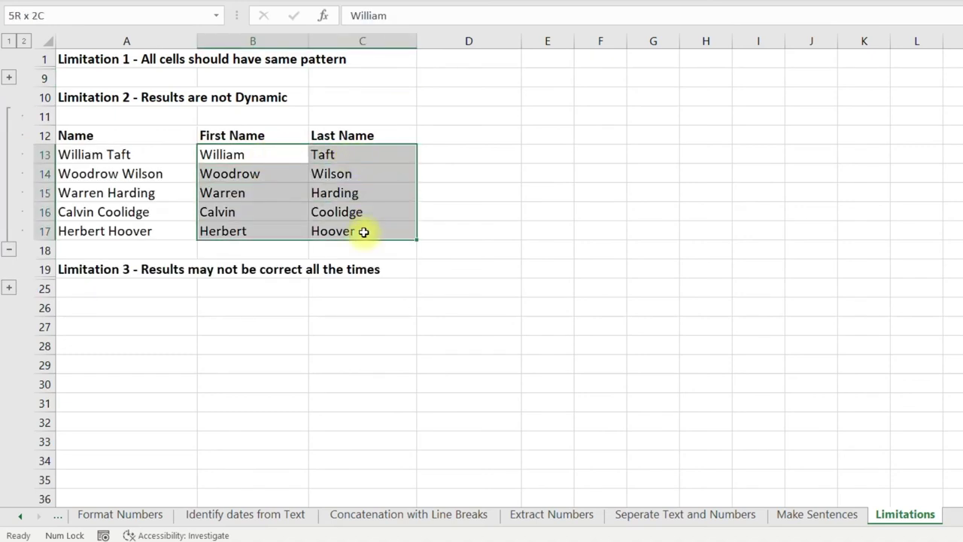
pyautogui.click(169, 211)
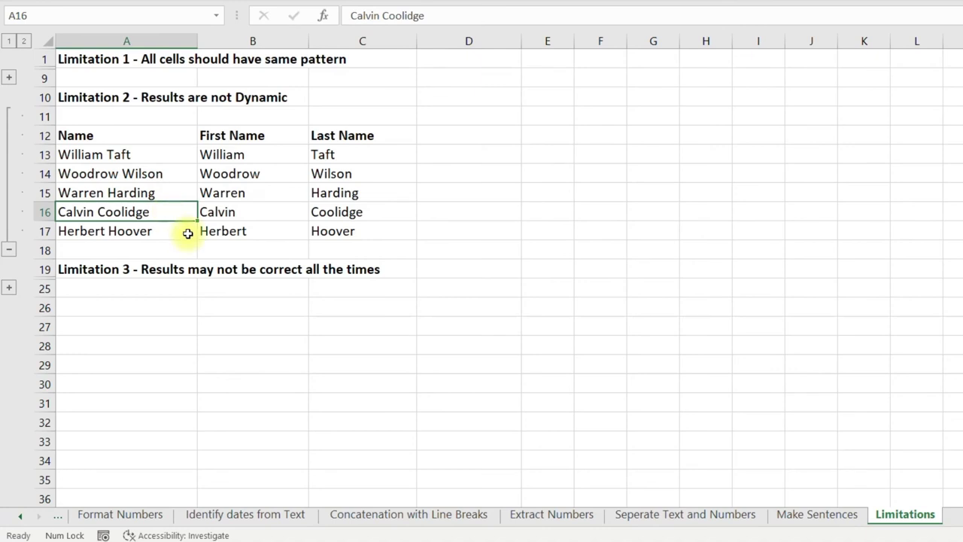
pyautogui.press('F2')
pyautogui.press('BackSpace')
pyautogui.write('i')
pyautogui.press('Return')
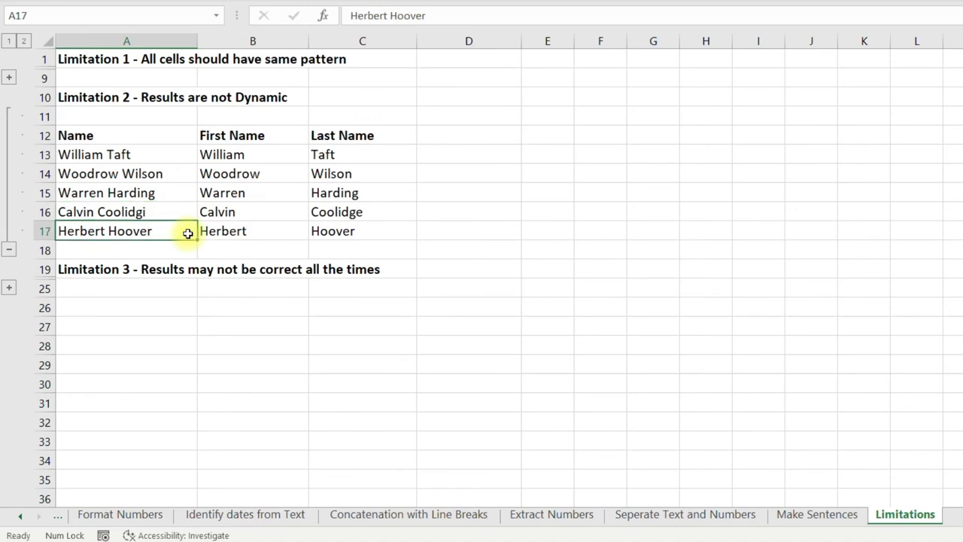
# Shorten Woodrow Wilson in A14 to just Woodrow.
pyautogui.press('Up')
pyautogui.press('Up')
pyautogui.press('Up')
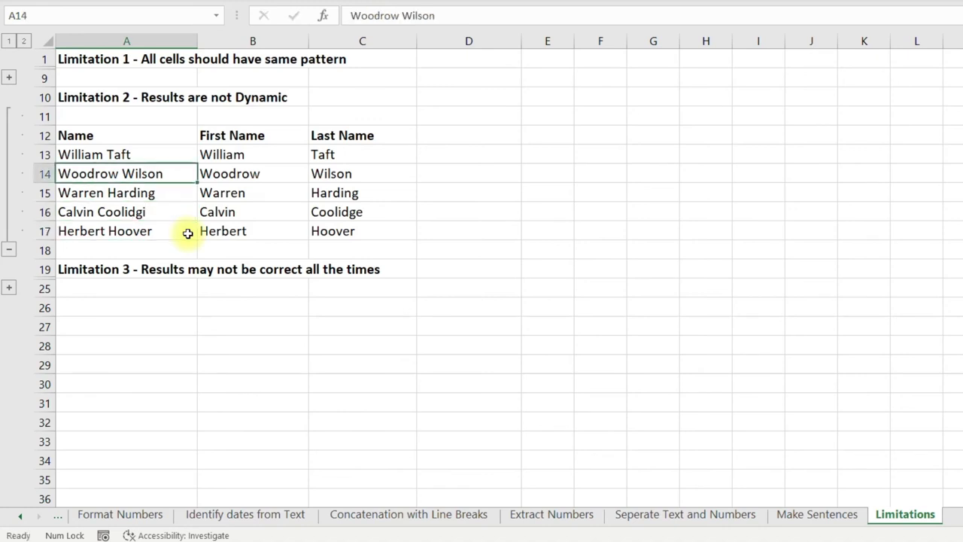
pyautogui.press('F2')
pyautogui.hotkey('ctrl', 'shift', 'Left')
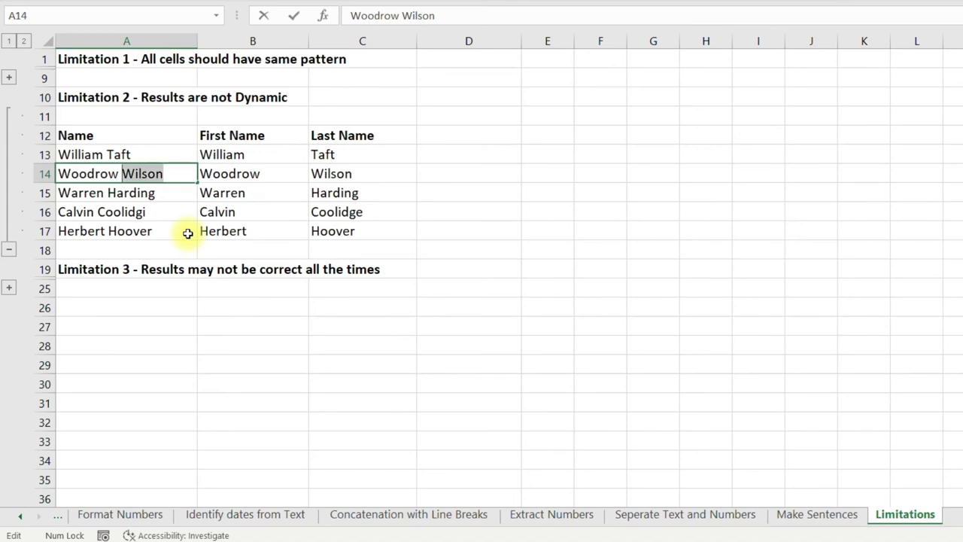
pyautogui.press('BackSpace')
pyautogui.press('BackSpace')
pyautogui.press('Return')
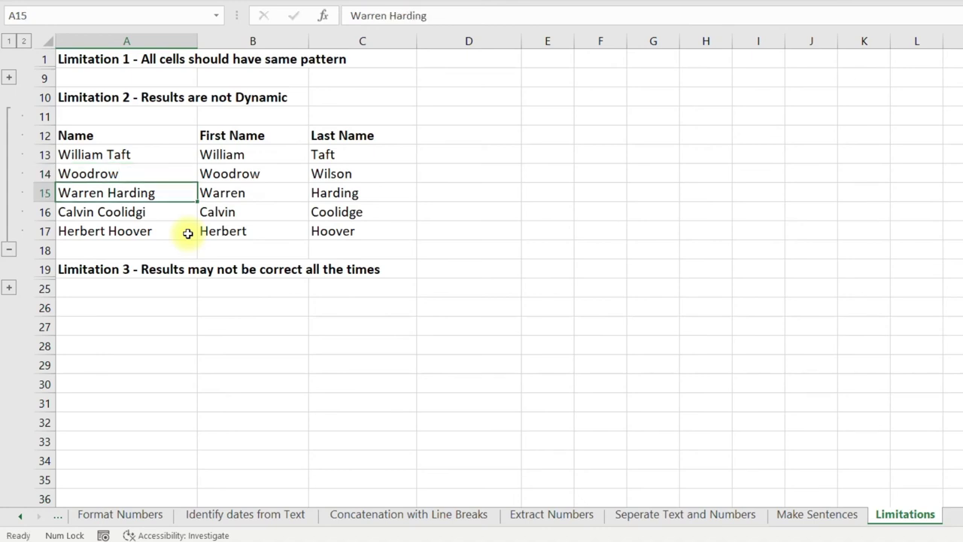
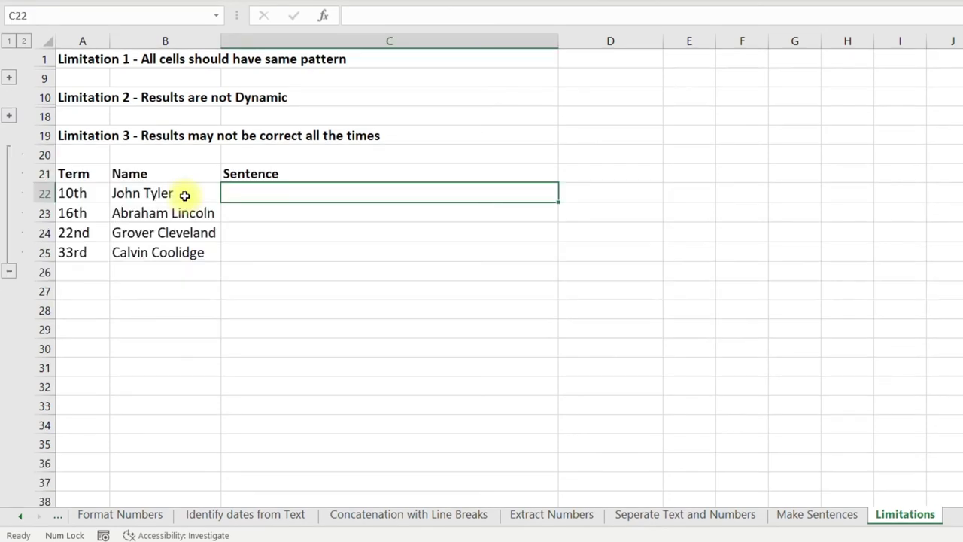
# Enter 'John Tyler was the 10th President of USA' in C22 and Flash Fill C22:C25.
pyautogui.moveTo(189, 251); pyautogui.dragTo(99, 197)
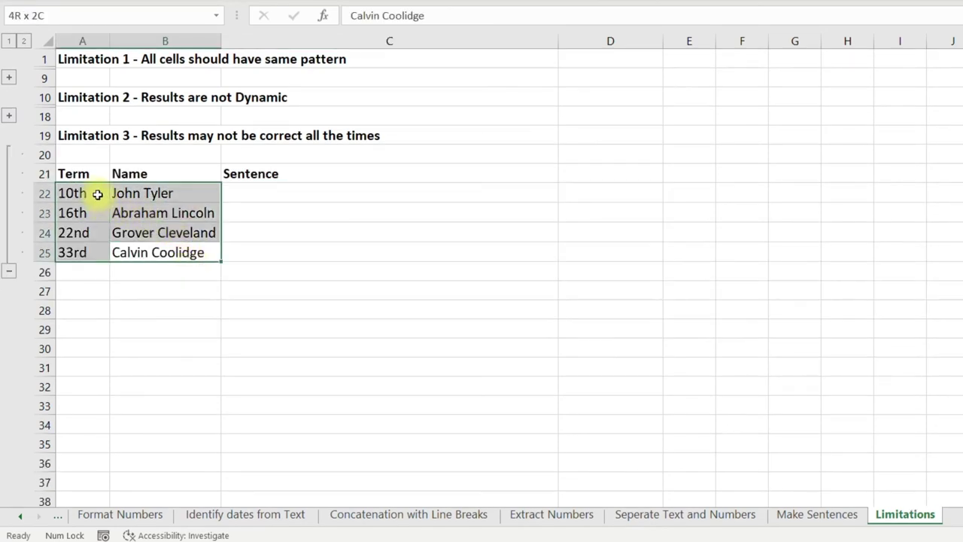
pyautogui.click(256, 194)
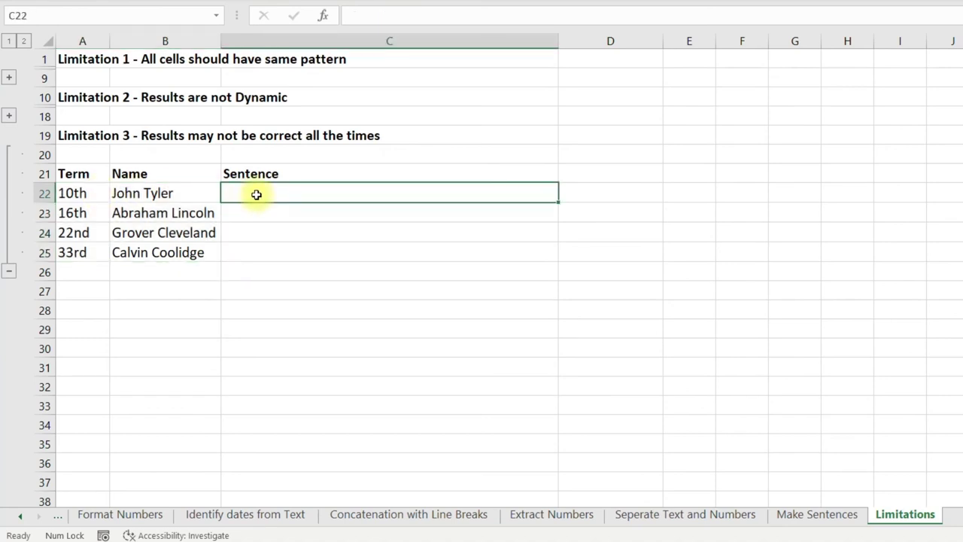
pyautogui.write('John Tyler was the')
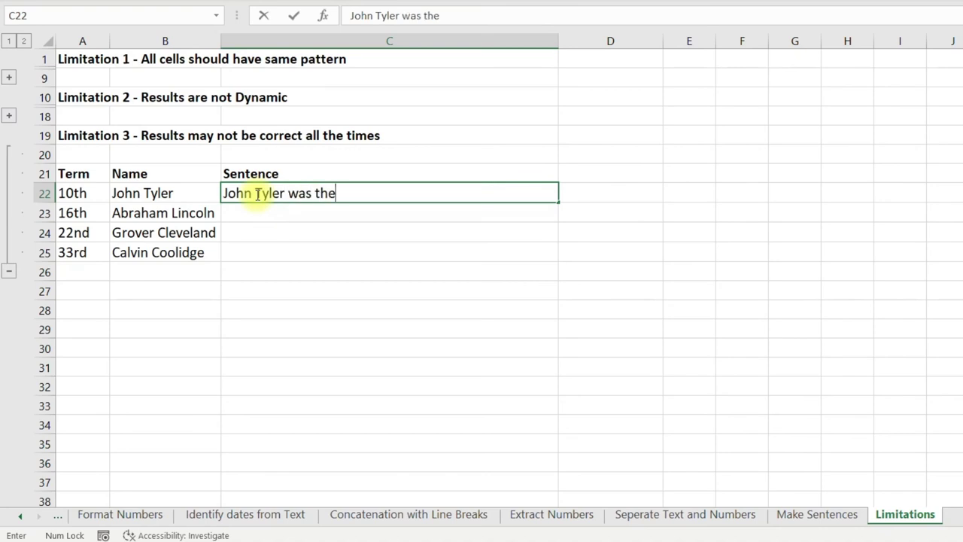
pyautogui.write(' 10th President of USA')
pyautogui.hotkey('ctrl', 'Return')
pyautogui.moveTo(256, 194); pyautogui.dragTo(256, 252)
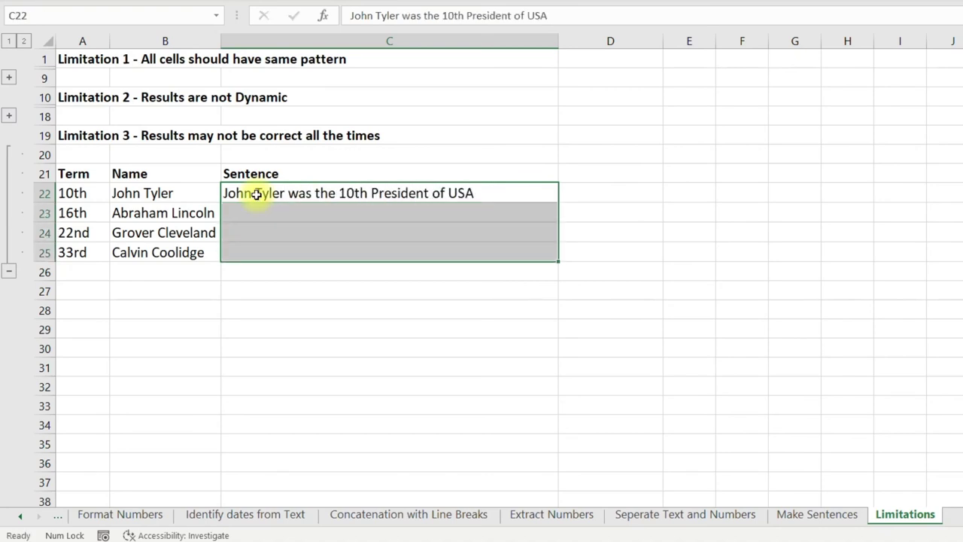
pyautogui.hotkey('ctrl', 'e')
# Shade the correct sentences in C22 and C23 light green.
pyautogui.click(256, 194)
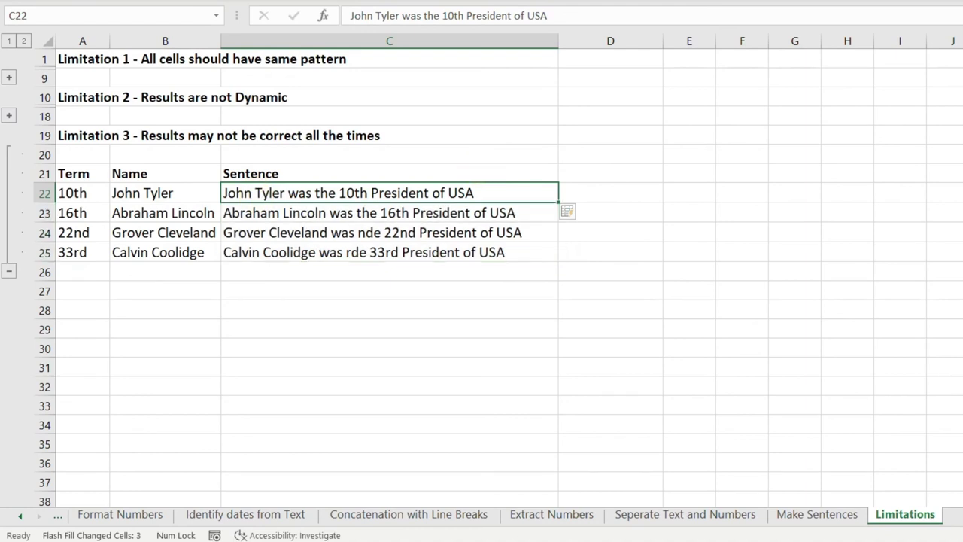
pyautogui.click(259, 3)
pyautogui.click(381, 23)
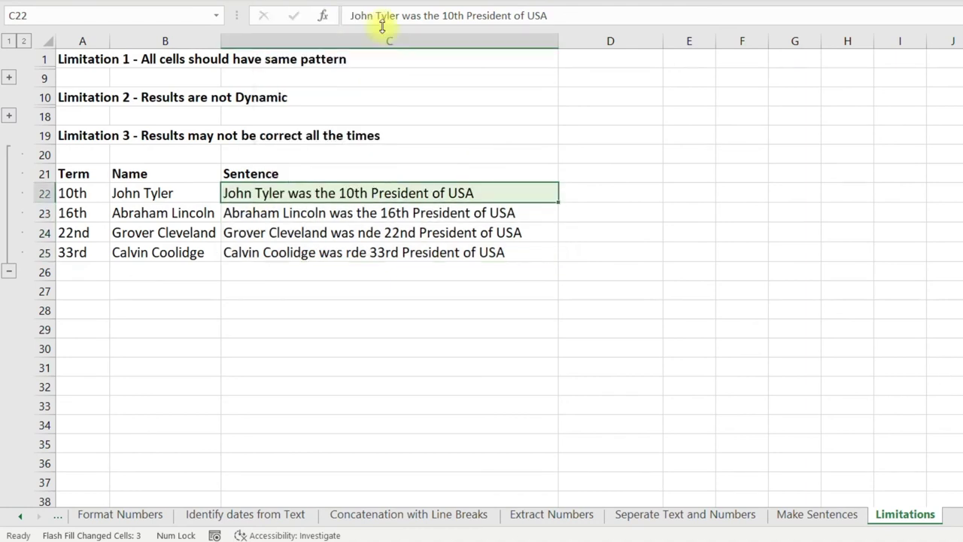
pyautogui.press('Down')
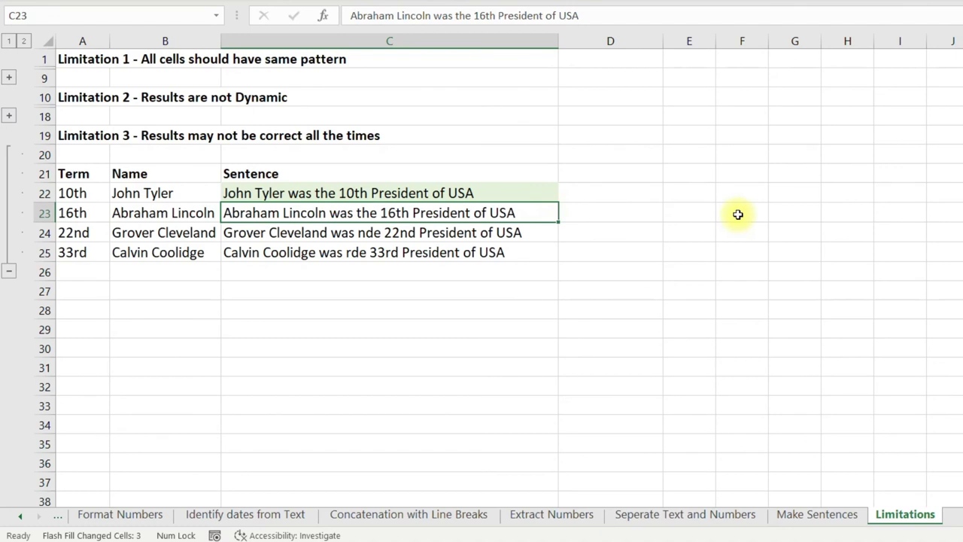
pyautogui.press('F4')
# Inspect C24 and C25, highlighting the wrong words 'nde' and 'rde'.
pyautogui.press('Down')
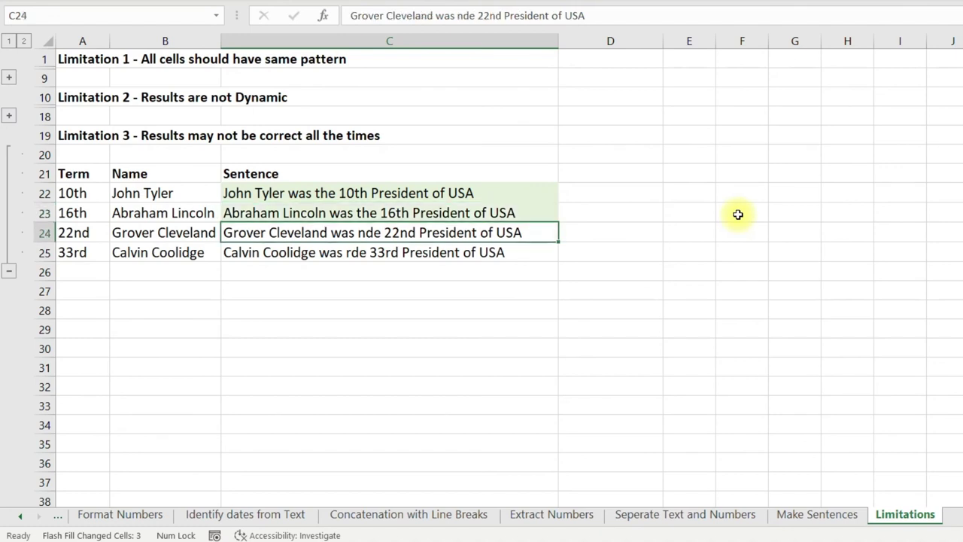
pyautogui.press('F2')
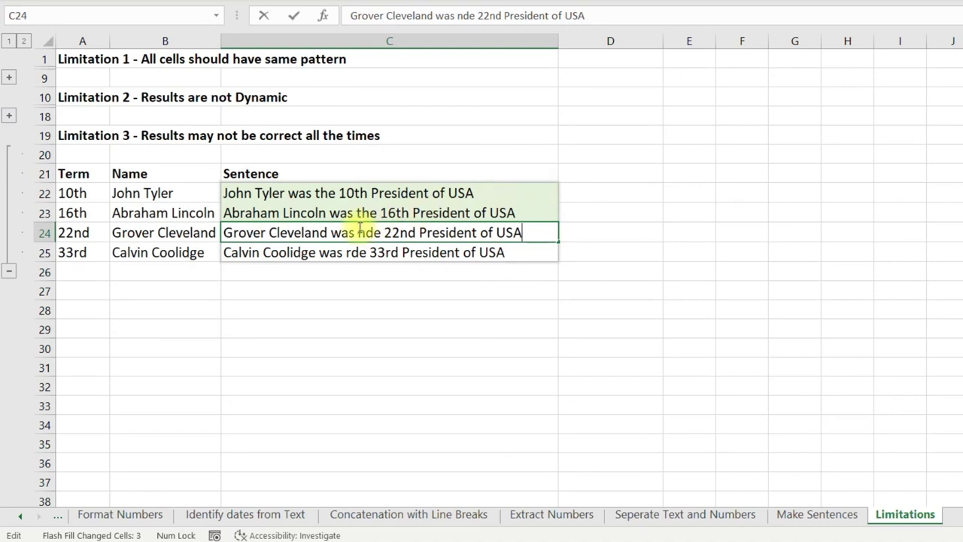
pyautogui.moveTo(359, 231); pyautogui.dragTo(382, 233)
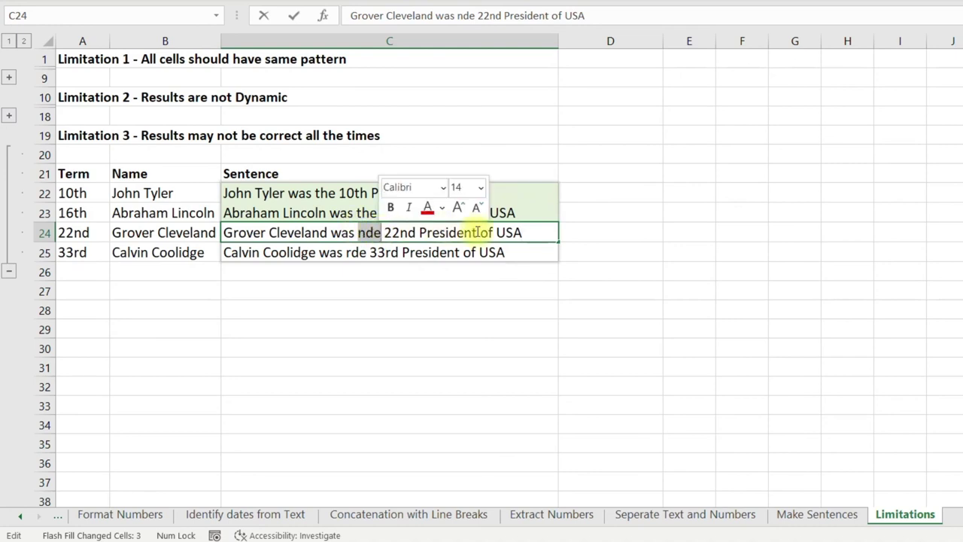
pyautogui.click(377, 254)
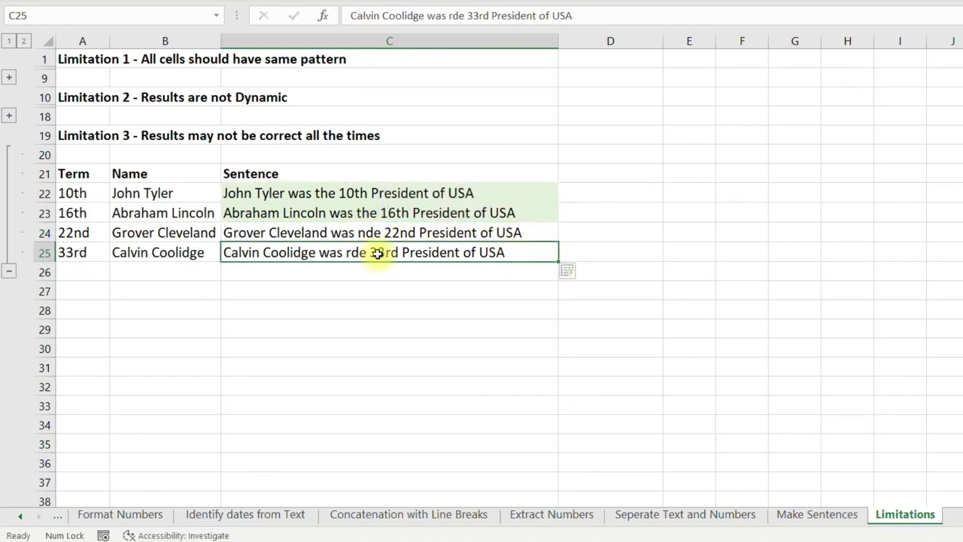
pyautogui.press('F2')
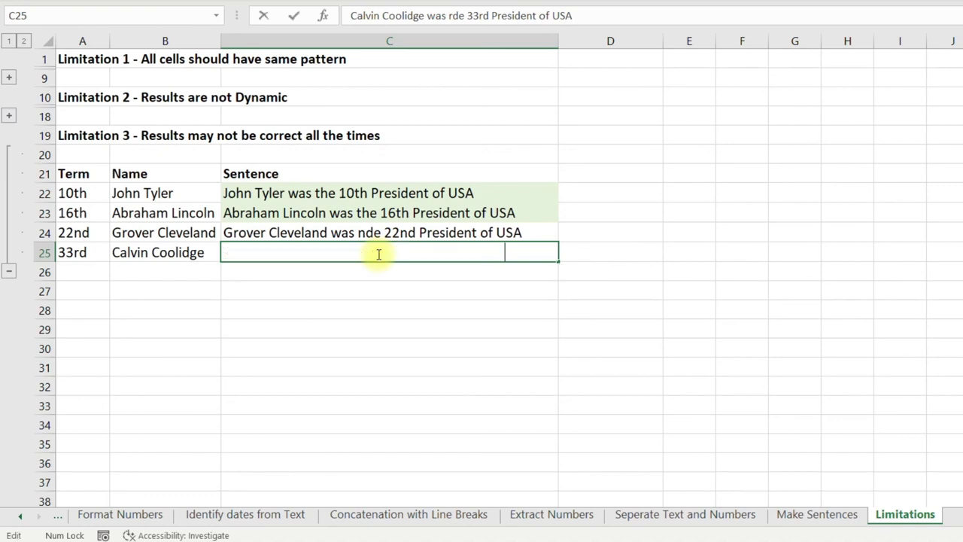
pyautogui.doubleClick(357, 253)
pyautogui.click(391, 233)
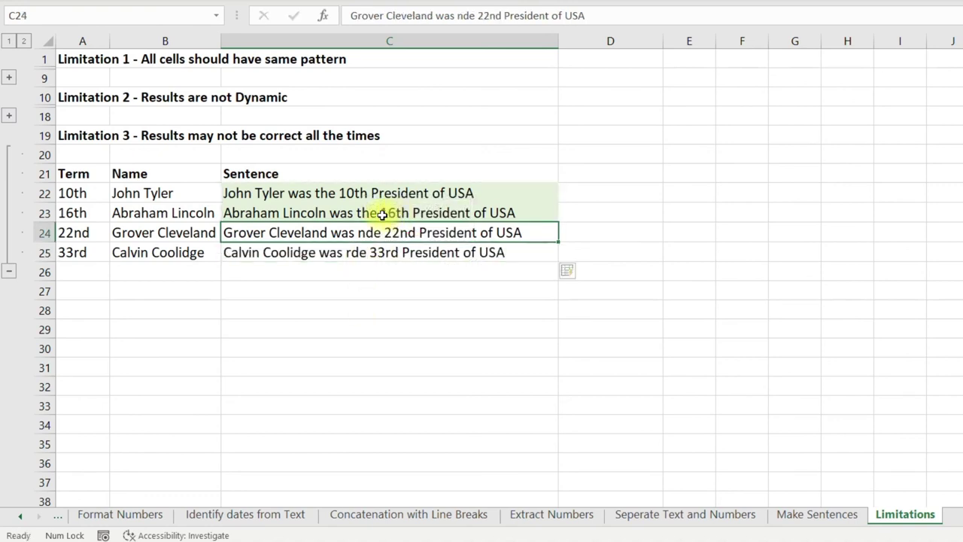
# Check the Abraham Lincoln sentence, then select the 22nd and 33rd term cells.
pyautogui.doubleClick(358, 213)
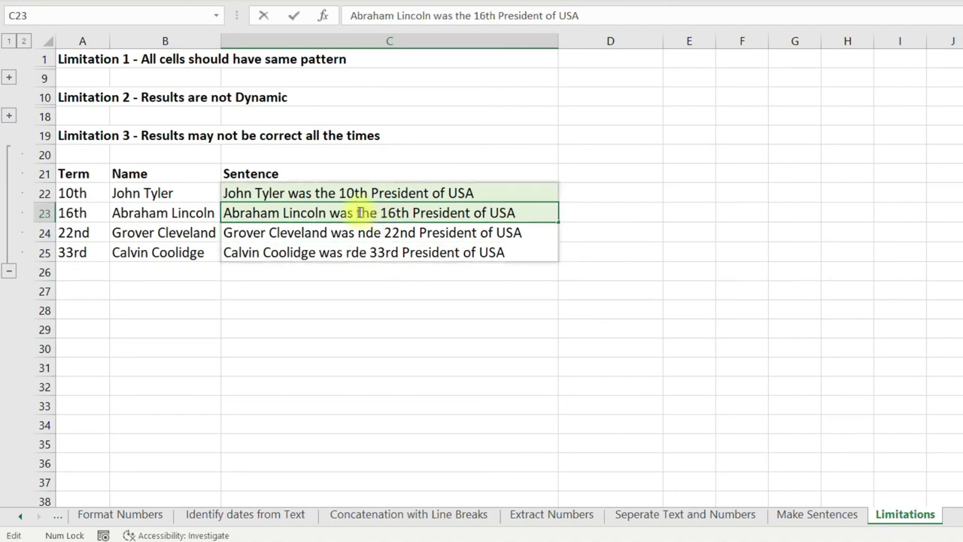
pyautogui.click(81, 233)
pyautogui.click(85, 253)
pyautogui.moveTo(88, 234); pyautogui.dragTo(92, 254)
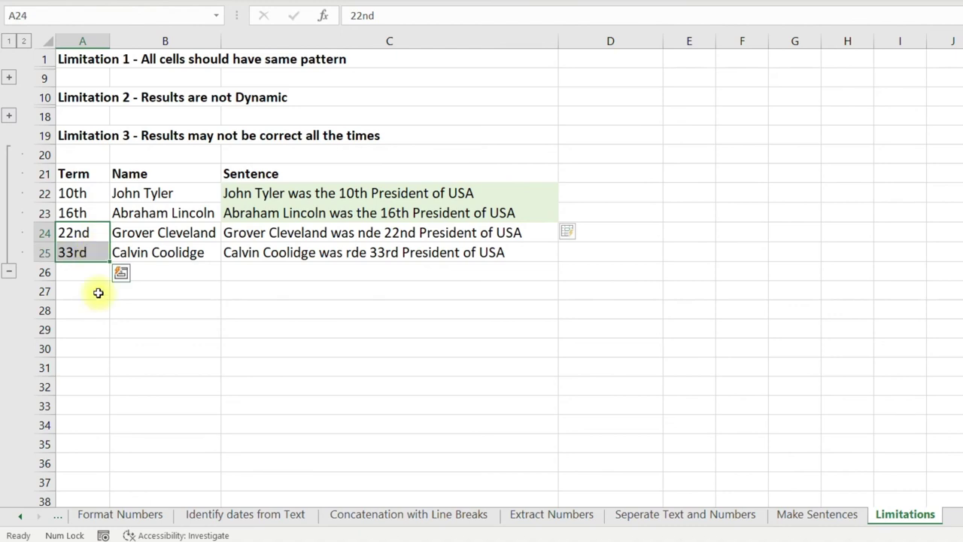
# Strip the ordinal suffixes so A22:A25 hold plain numbers 10, 16, 22, 33.
pyautogui.click(98, 293)
pyautogui.click(94, 193)
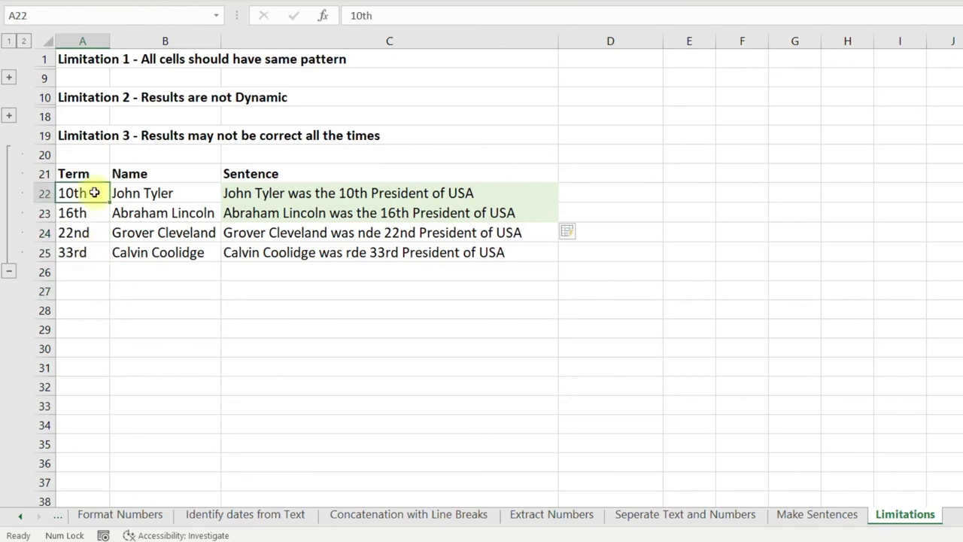
pyautogui.press('F2')
pyautogui.press('BackSpace')
pyautogui.press('BackSpace')
pyautogui.press('Return')
pyautogui.press('F2')
pyautogui.press('BackSpace')
pyautogui.press('BackSpace')
pyautogui.press('Return')
pyautogui.press('F2')
pyautogui.press('BackSpace')
pyautogui.press('BackSpace')
pyautogui.press('Return')
pyautogui.press('F2')
pyautogui.press('BackSpace')
pyautogui.press('BackSpace')
pyautogui.press('Return')
pyautogui.press('Up')
# Clear the sentences in C23:C25 and rerun Flash Fill over C22:C25.
pyautogui.press('Right')
pyautogui.press('Right')
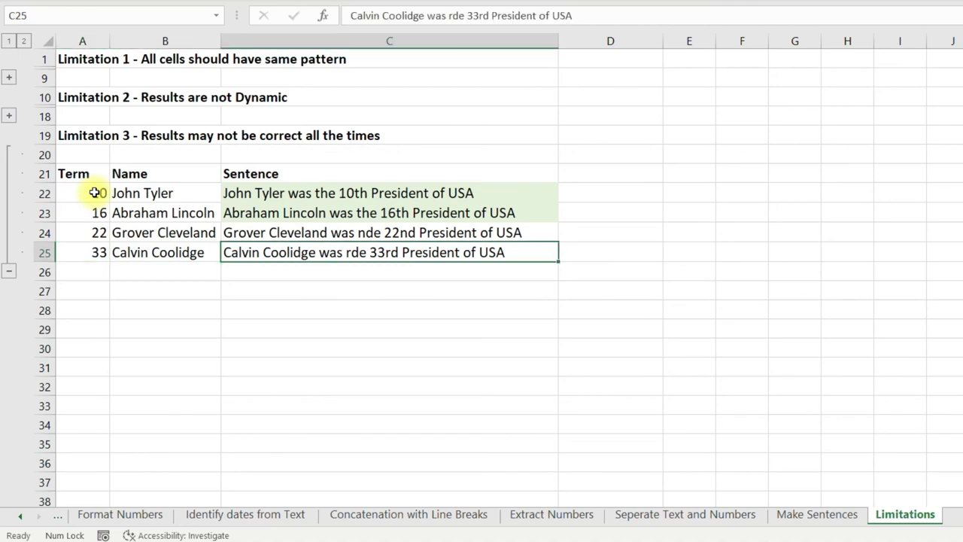
pyautogui.hotkey('shift', 'Up')
pyautogui.hotkey('shift', 'Up')
pyautogui.press('Delete')
pyautogui.press('Up')
pyautogui.press('Up')
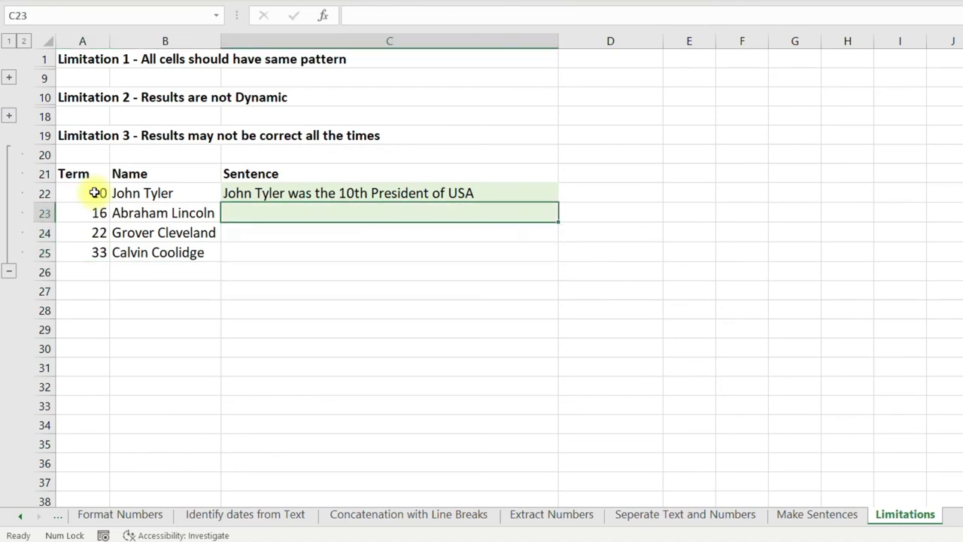
pyautogui.press('Up')
pyautogui.hotkey('shift', 'Down')
pyautogui.hotkey('shift', 'Down')
pyautogui.hotkey('shift', 'Down')
pyautogui.hotkey('ctrl', 'e')
# Review the Grover Cleveland and Calvin Coolidge sentences, highlighting the 'th' after 22 and 33.
pyautogui.click(542, 230)
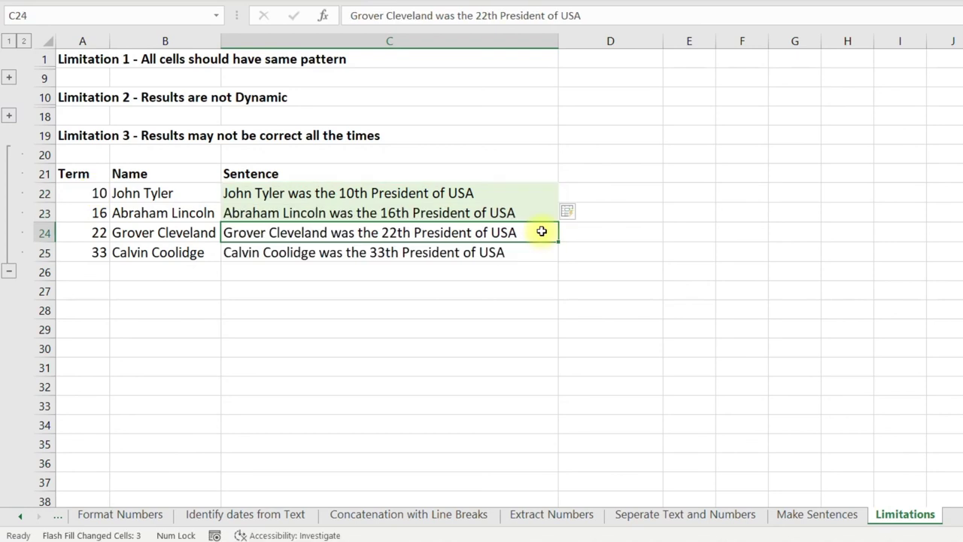
pyautogui.moveTo(541, 231); pyautogui.dragTo(542, 250)
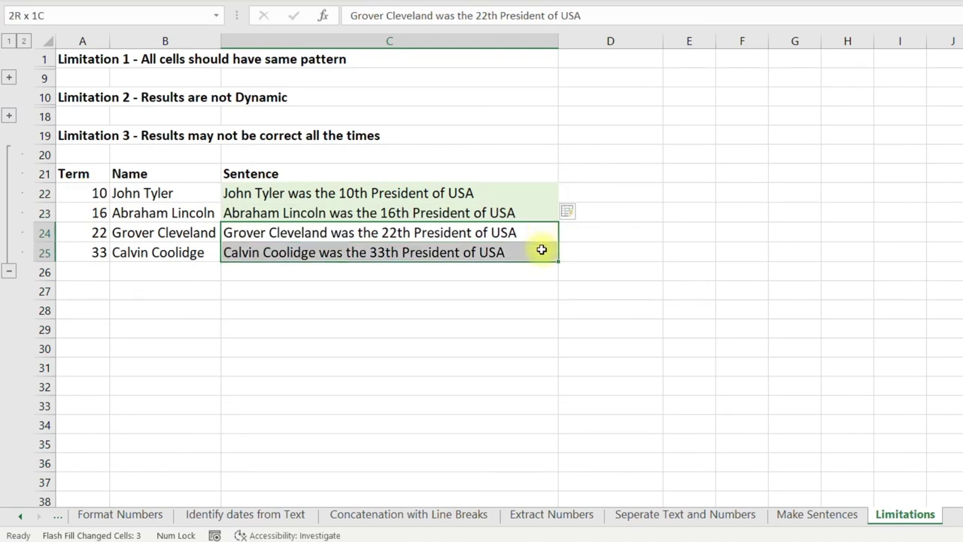
pyautogui.click(447, 231)
pyautogui.press('F2')
pyautogui.click(412, 234)
pyautogui.hotkey('shift', 'Left')
pyautogui.hotkey('shift', 'Left')
pyautogui.click(400, 252)
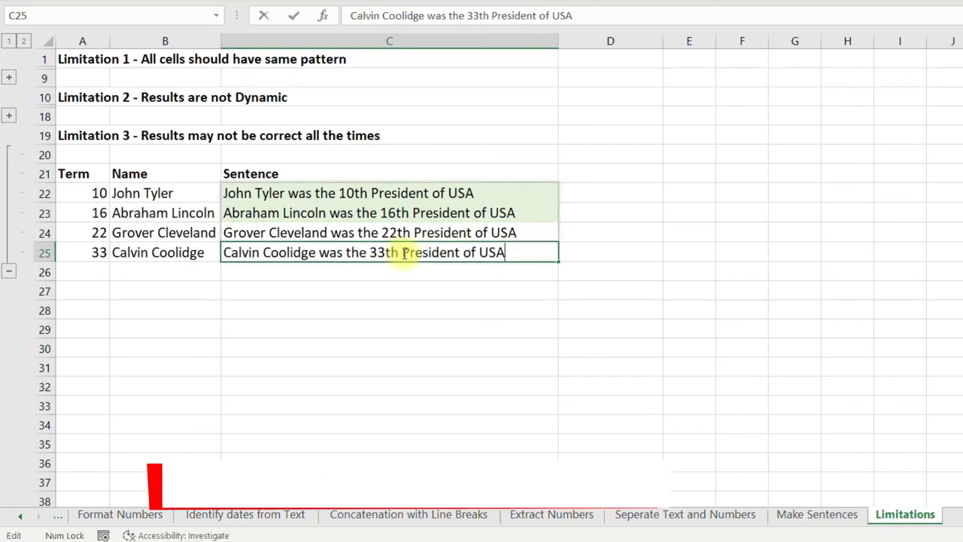
pyautogui.hotkey('shift', 'Left')
pyautogui.hotkey('shift', 'Left')
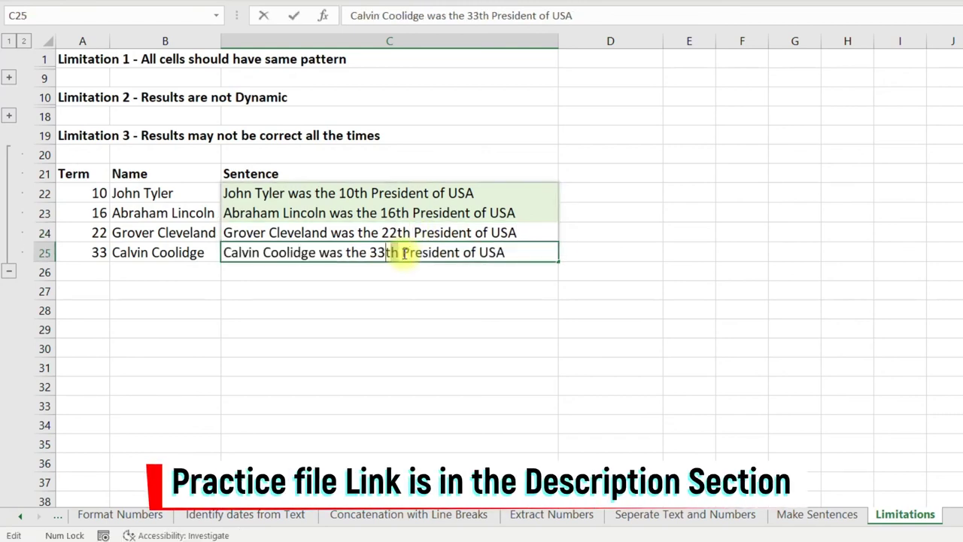
pyautogui.click(613, 251)
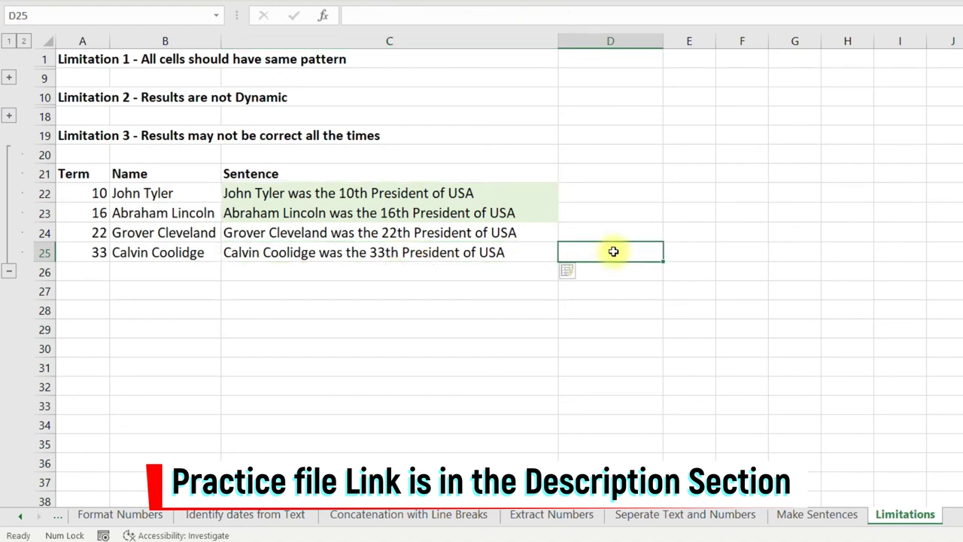